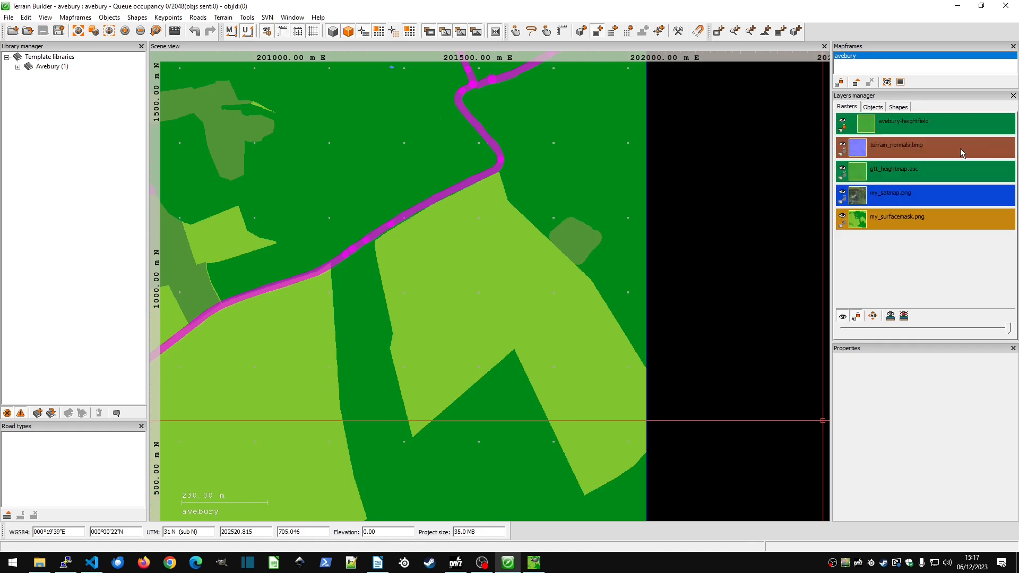
left_click(906, 220)
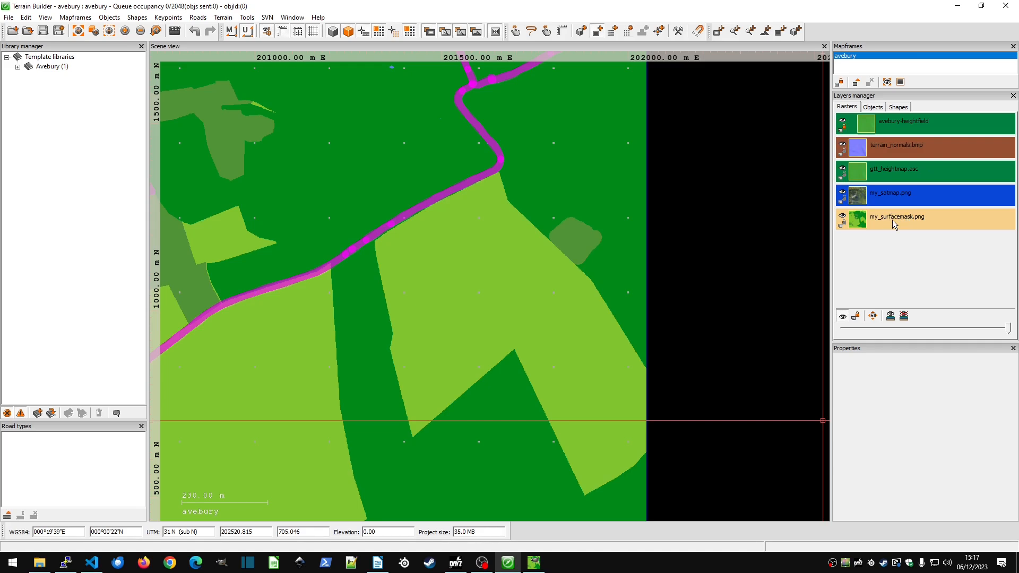
left_click(908, 197)
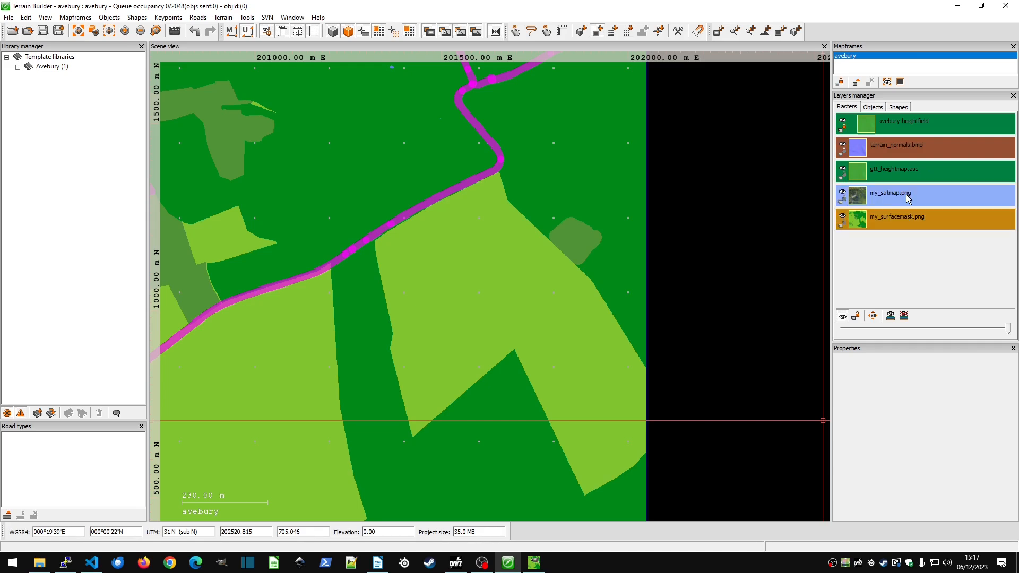
right_click(898, 197)
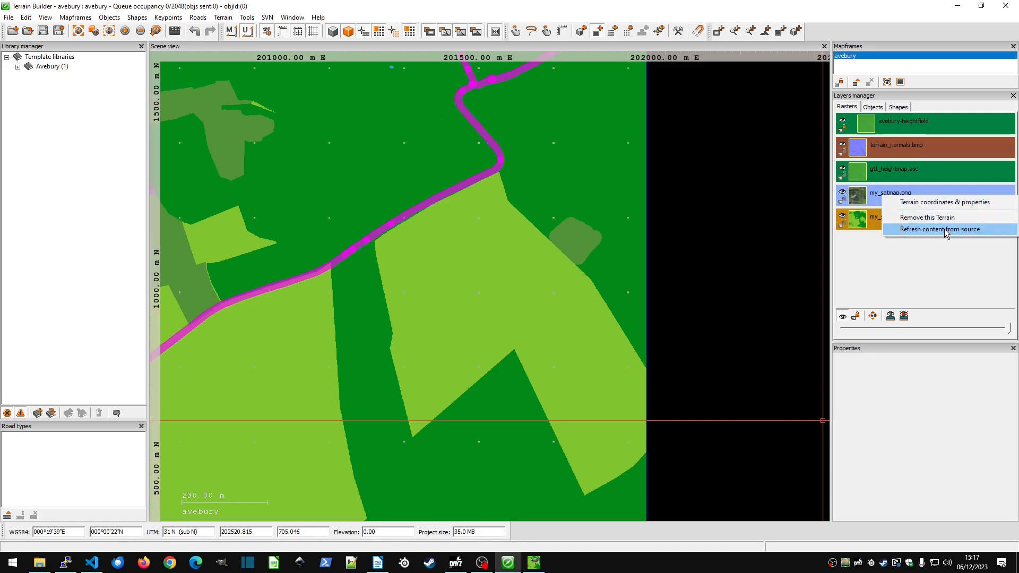
left_click(880, 191)
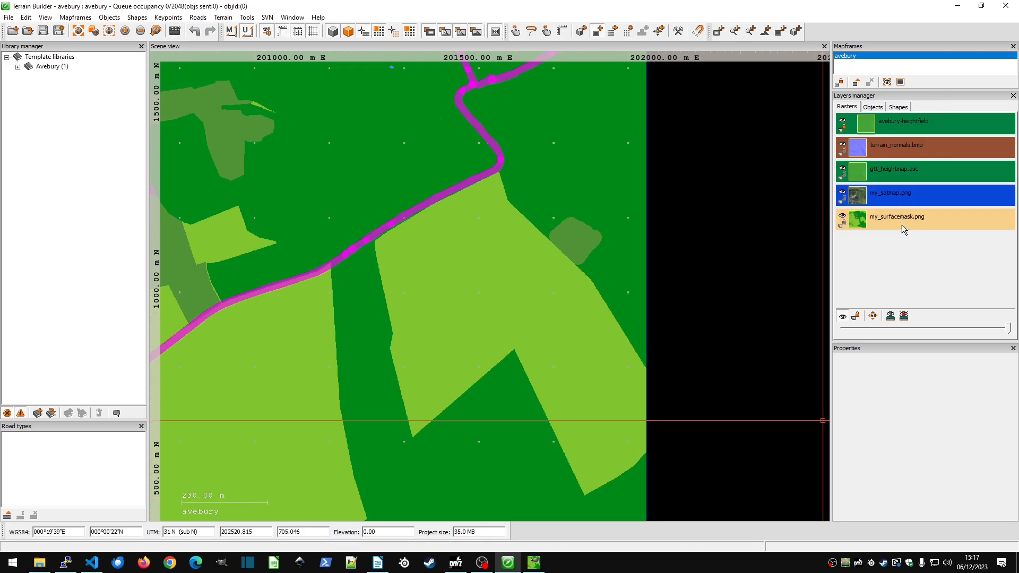
Step: Switch to layers.cfg in VS Code and highlight the cp_broadleaf_dense1 colour line in the Legend class
left_click(532, 563)
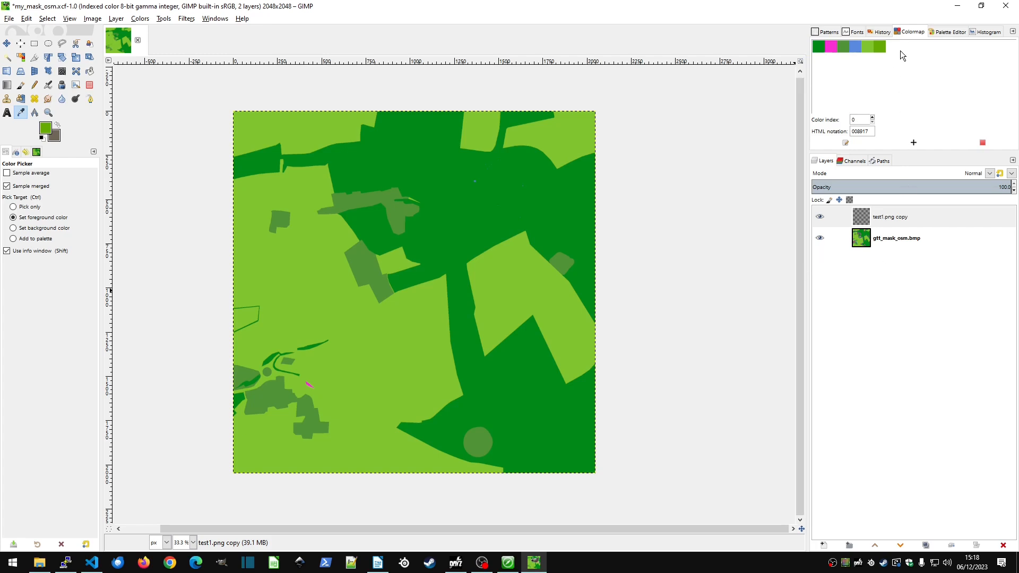
key("alt+Tab")
key("alt+Tab")
key("alt+Tab")
key("alt+Tab")
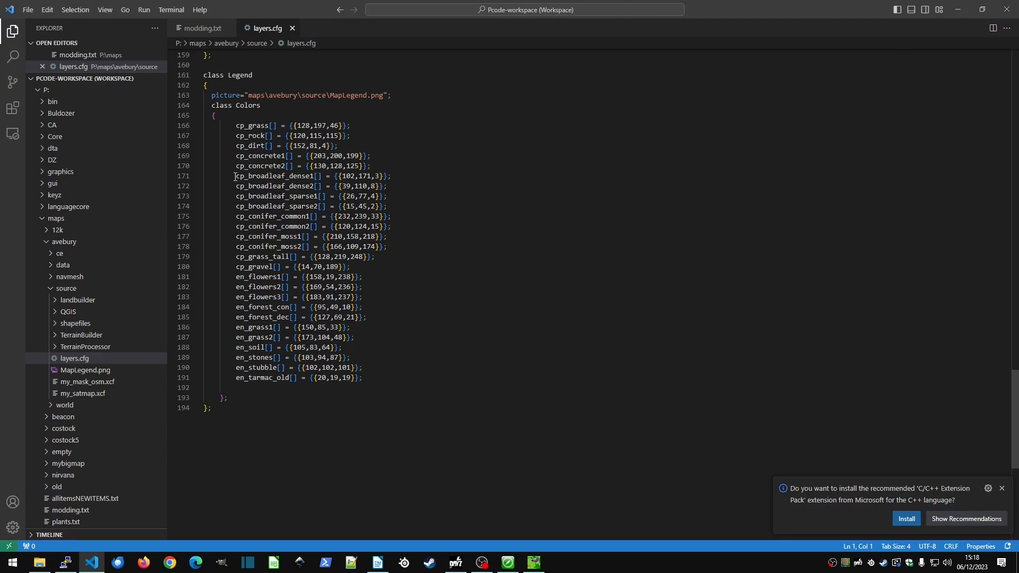
left_click_drag(235, 176, 399, 174)
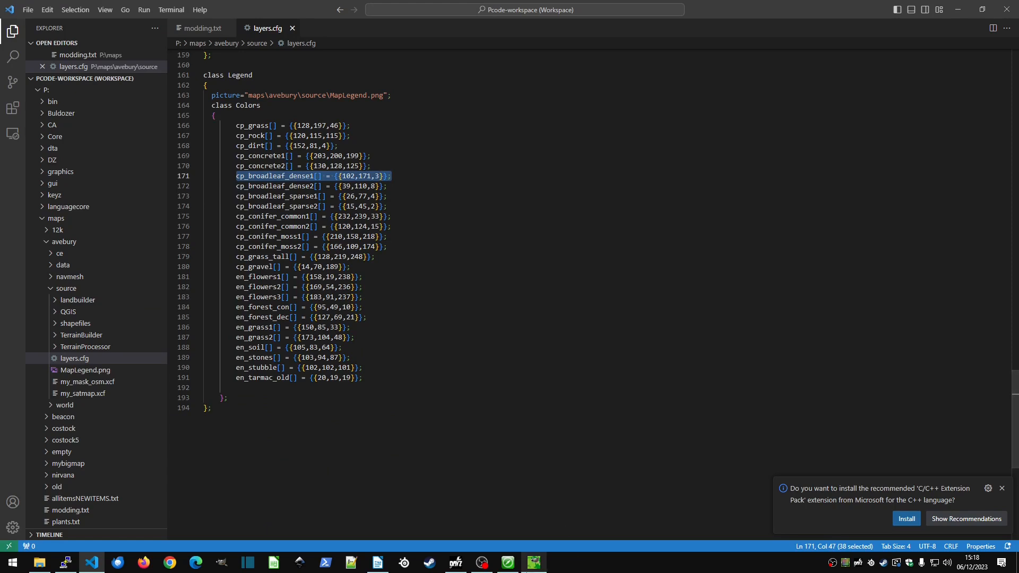
Step: Switch to GIMP and delete the "test1.png copy" layer from the my_mask_osm image
left_click(534, 562)
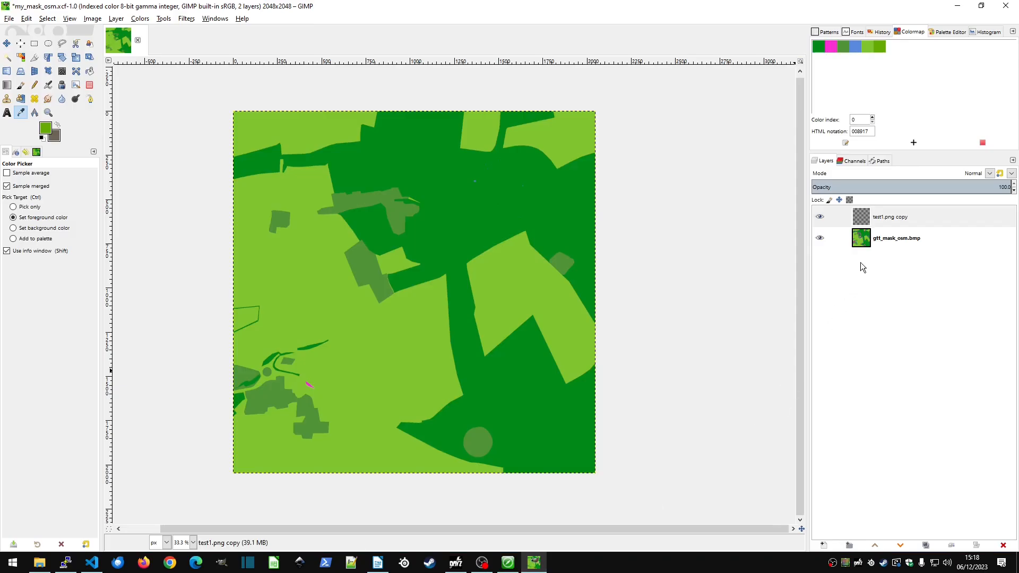
left_click(902, 239)
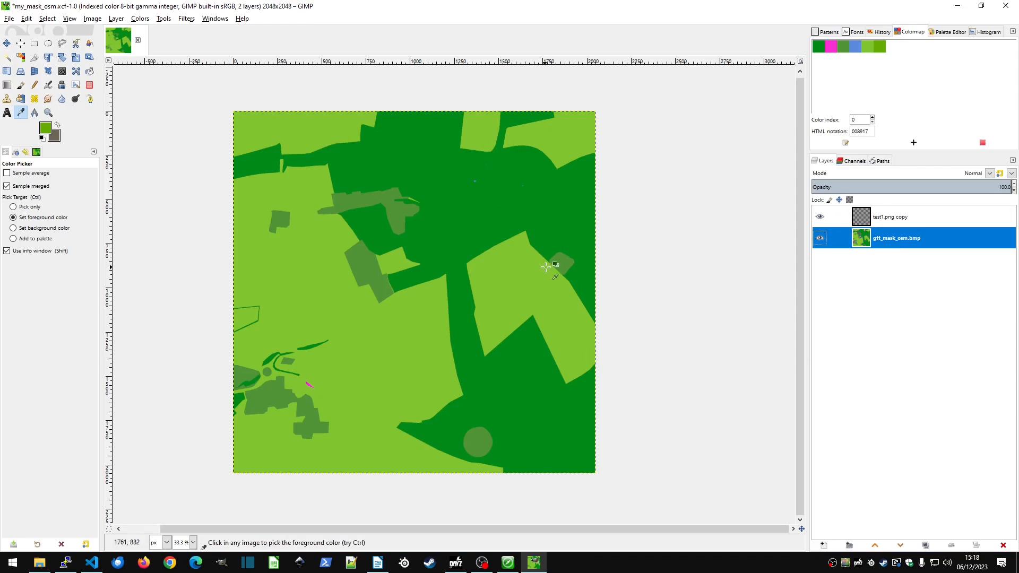
scroll(560, 263, "up", 3, "ctrl")
scroll(576, 260, "down", 1, "ctrl")
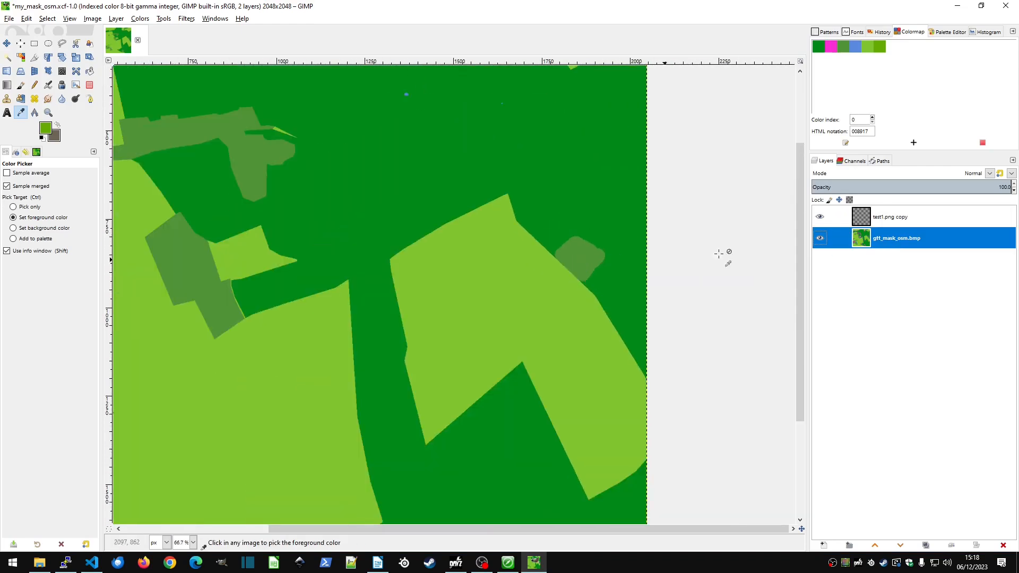
right_click(885, 219)
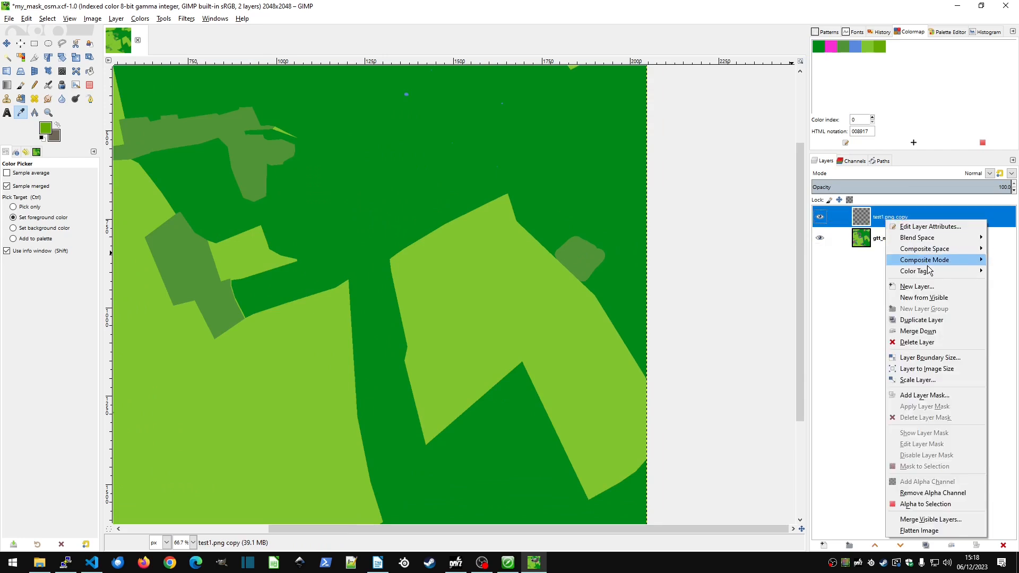
left_click(948, 343)
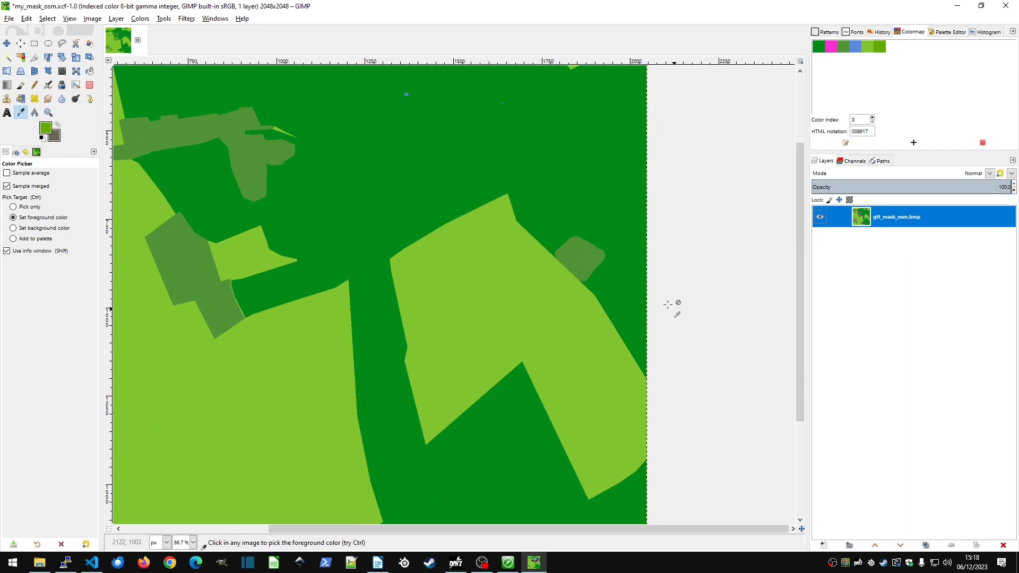
scroll(586, 260, "up", 1, "ctrl")
scroll(587, 259, "down", 1, "ctrl")
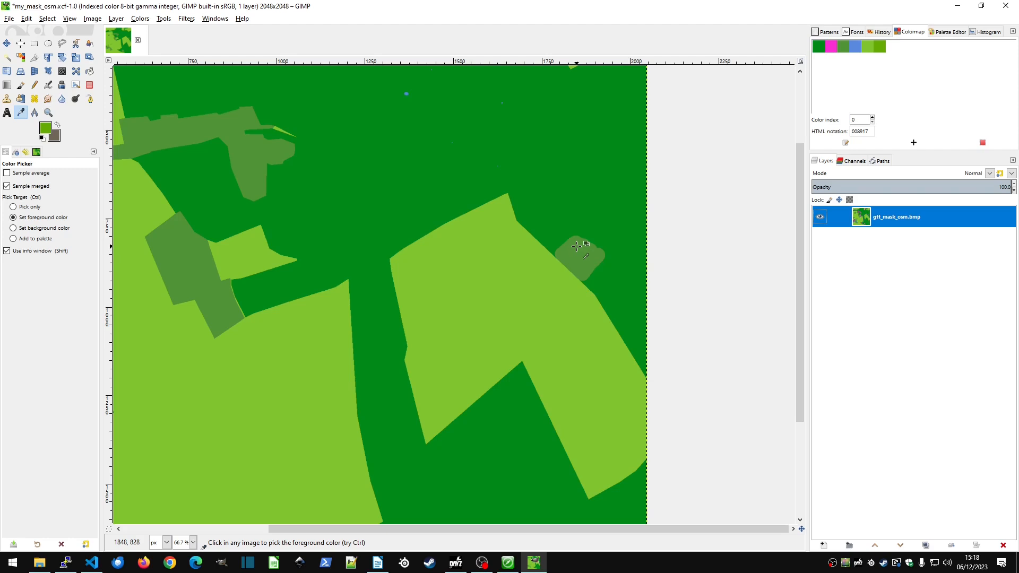
Step: Switch to Terrain Builder and add a new shapes layer named Forest1
key("alt+Tab")
key("alt+Tab")
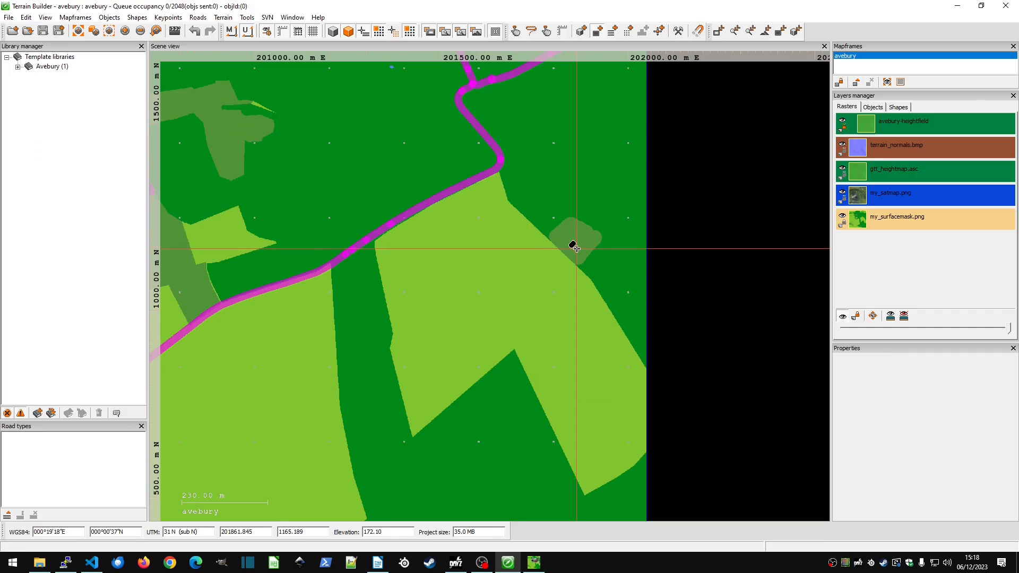
middle_click_drag(573, 238, 534, 254)
scroll(522, 237, "up", 2)
scroll(523, 237, "down", 1)
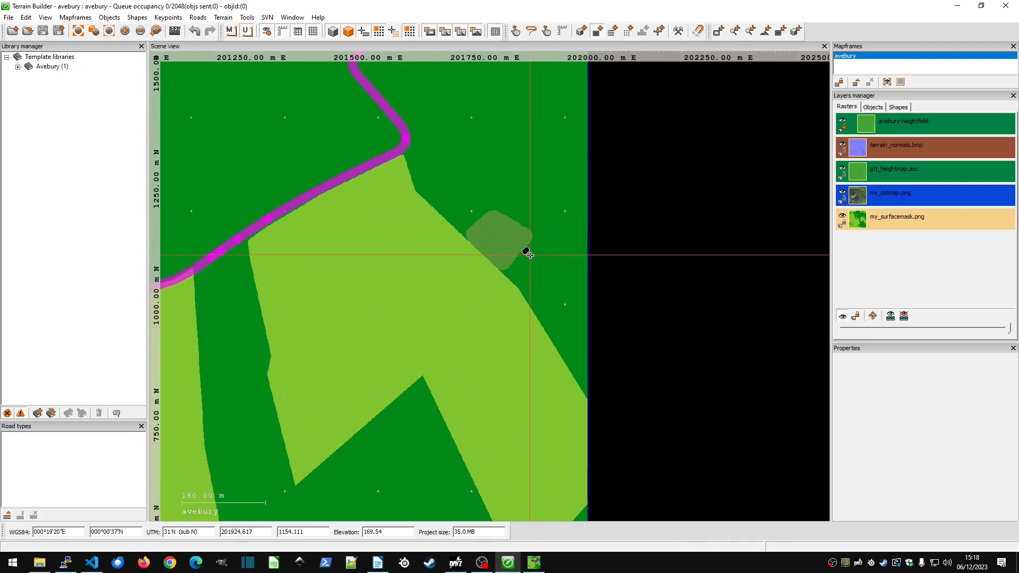
left_click(900, 108)
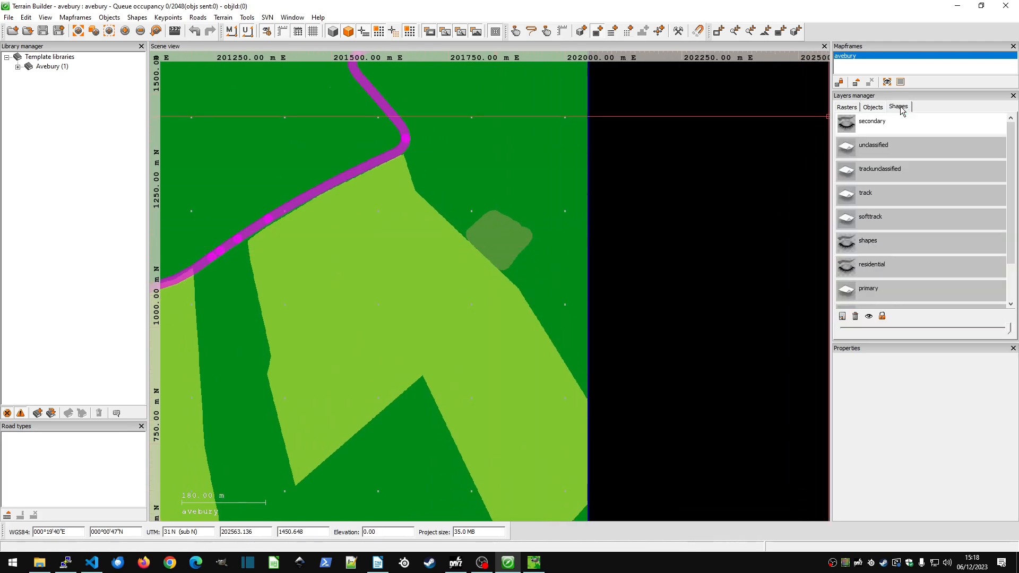
left_click(842, 316)
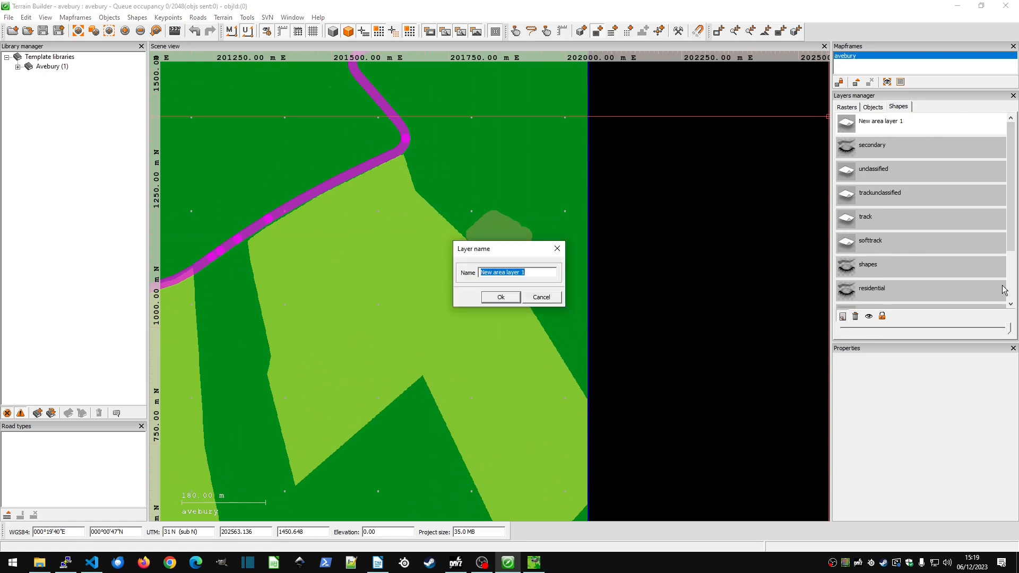
type("Forest1")
left_click(501, 297)
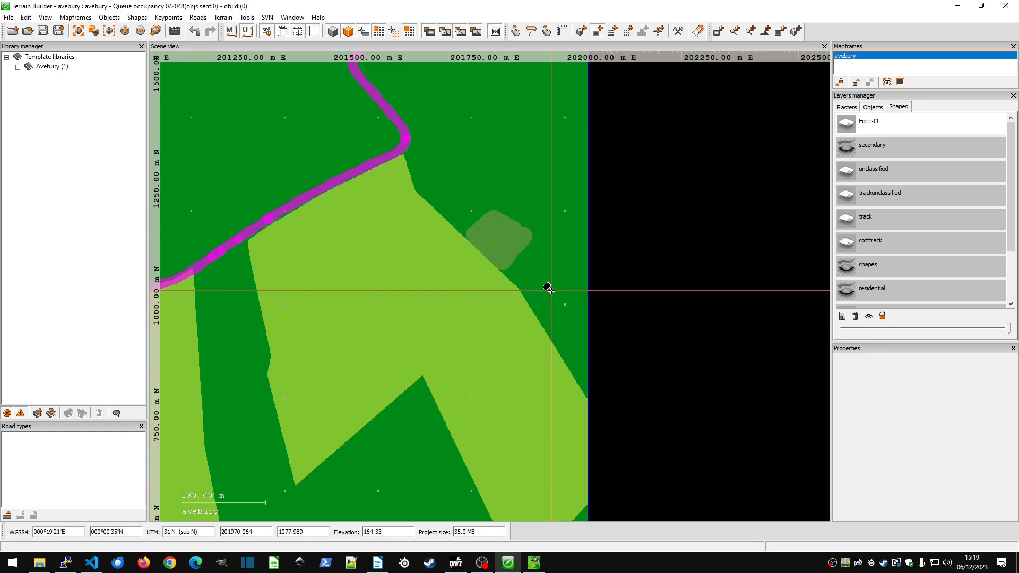
Step: Draw a four-sided polygon on the Forest1 layer along the light green field's northeast edge, just northwest of the grey-green patch
left_click(417, 189)
left_click(462, 232)
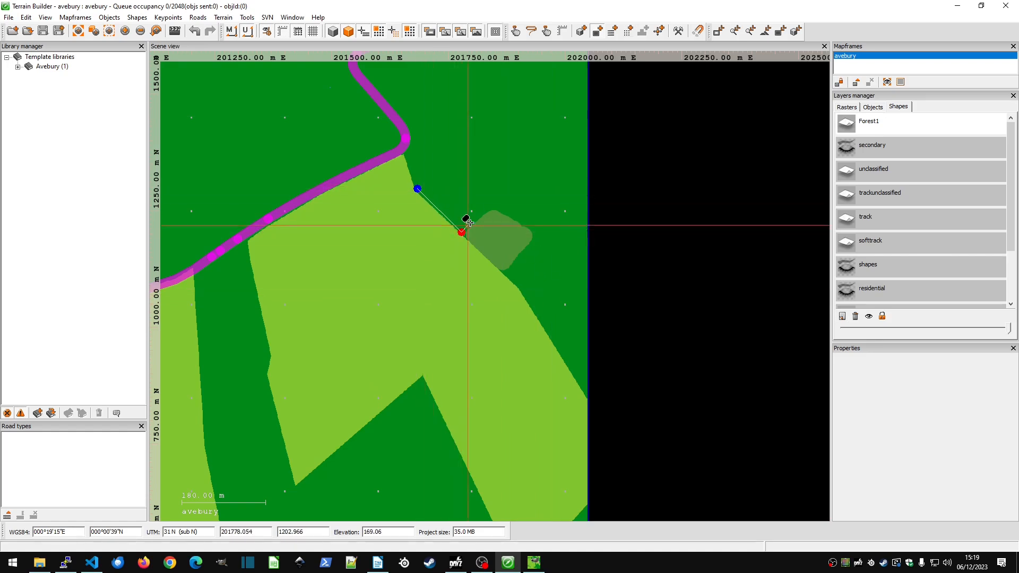
left_click(488, 206)
left_click(449, 171)
left_click(425, 185)
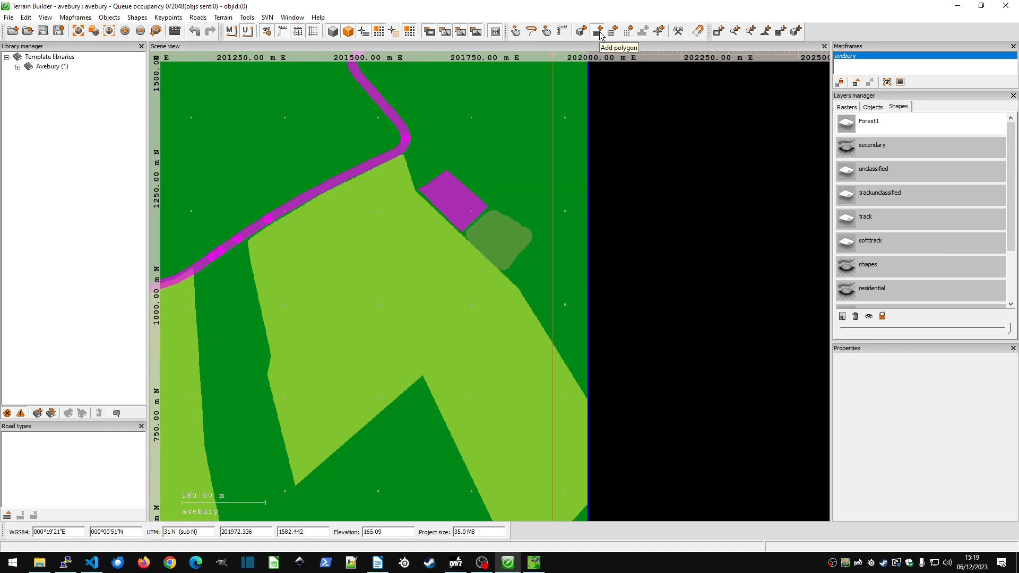
Step: Assign the cp_conifer_common1 surface to the Forest1 shapes layer
right_click(877, 126)
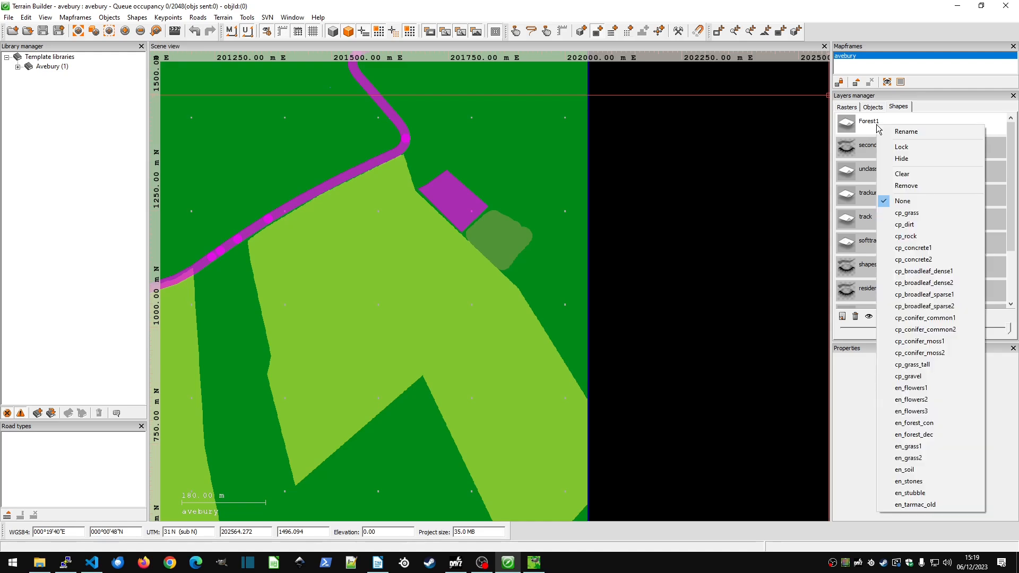
left_click(875, 121)
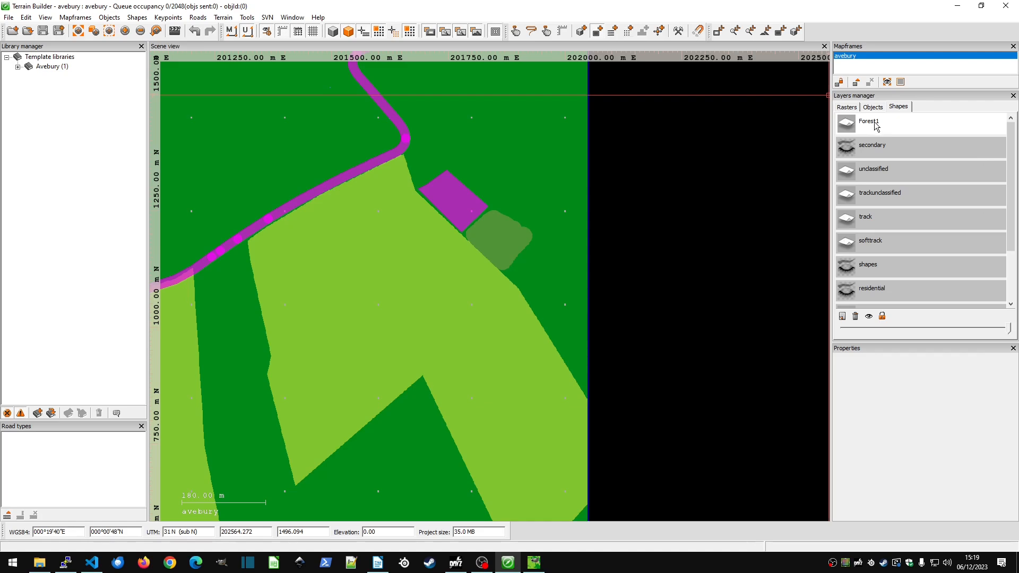
right_click(876, 125)
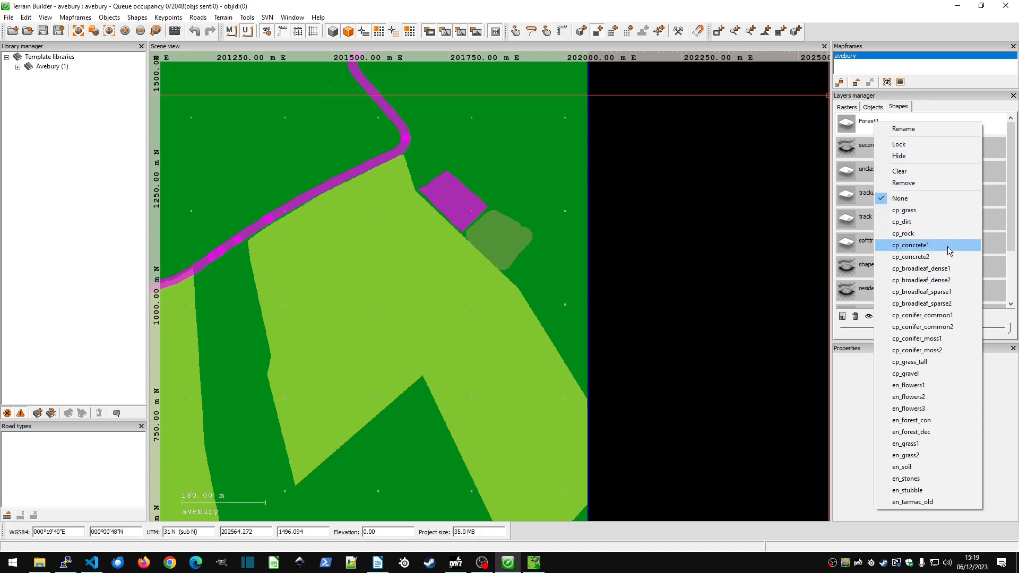
left_click(951, 316)
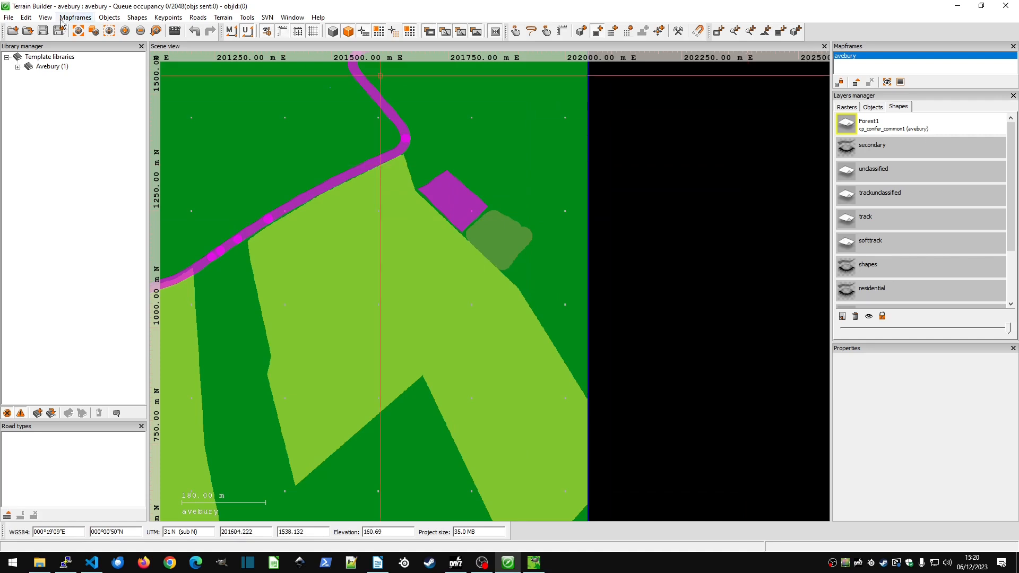
Step: Export the shapes to imagery as a PNG named forest in the avebury source shapefiles folder
left_click(9, 18)
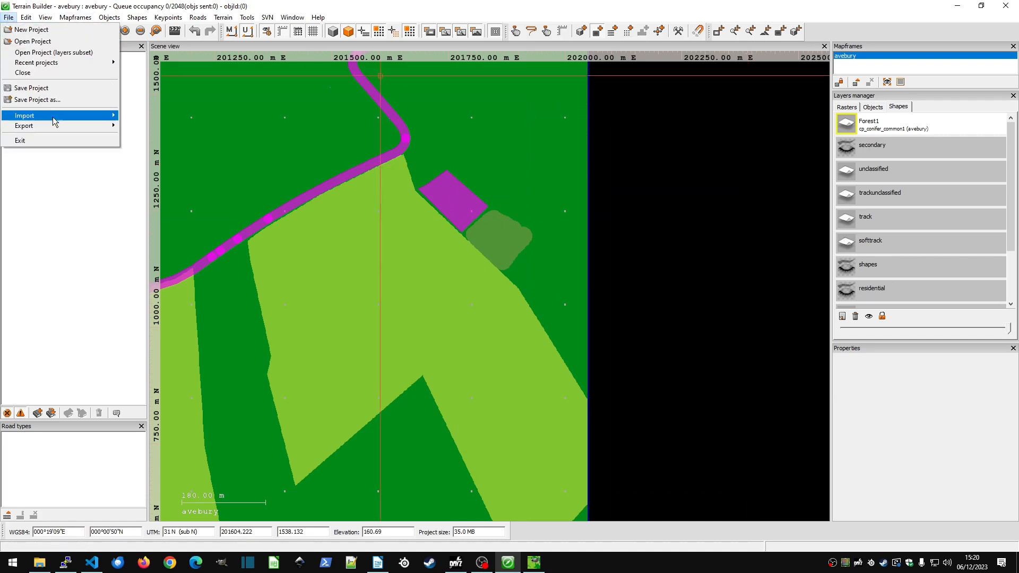
mouse_move(72, 126)
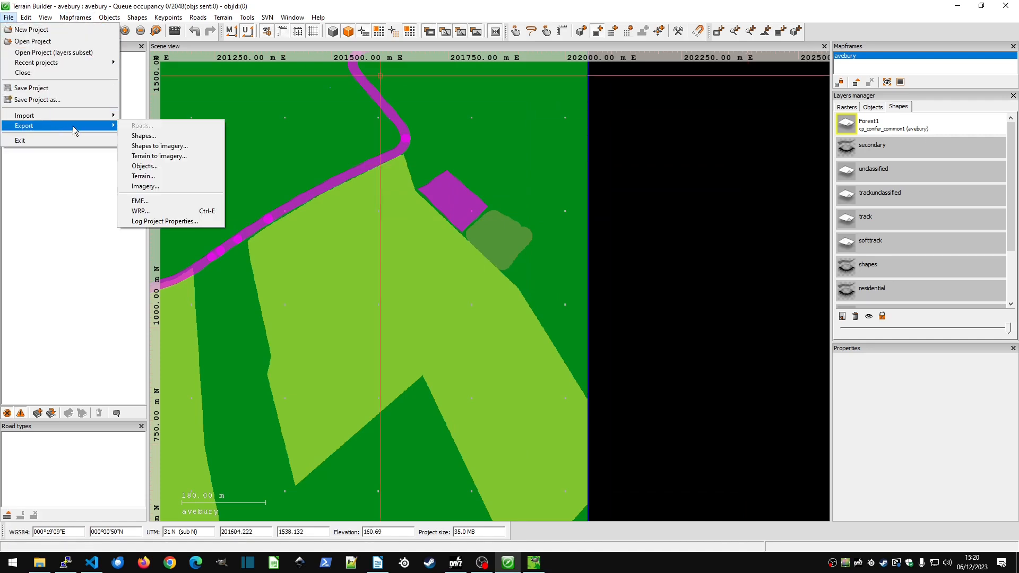
left_click(168, 147)
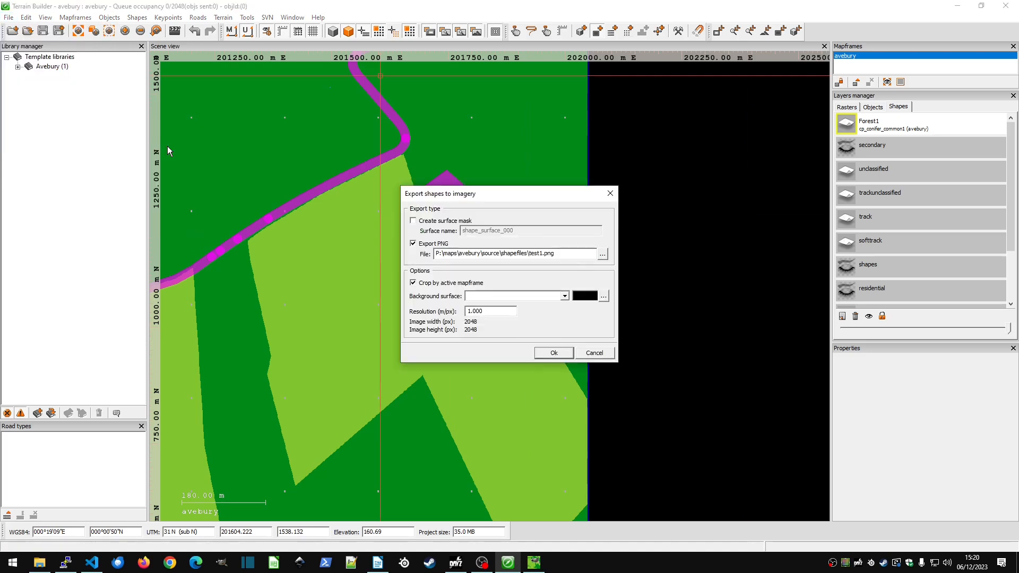
left_click_drag(508, 200, 510, 207)
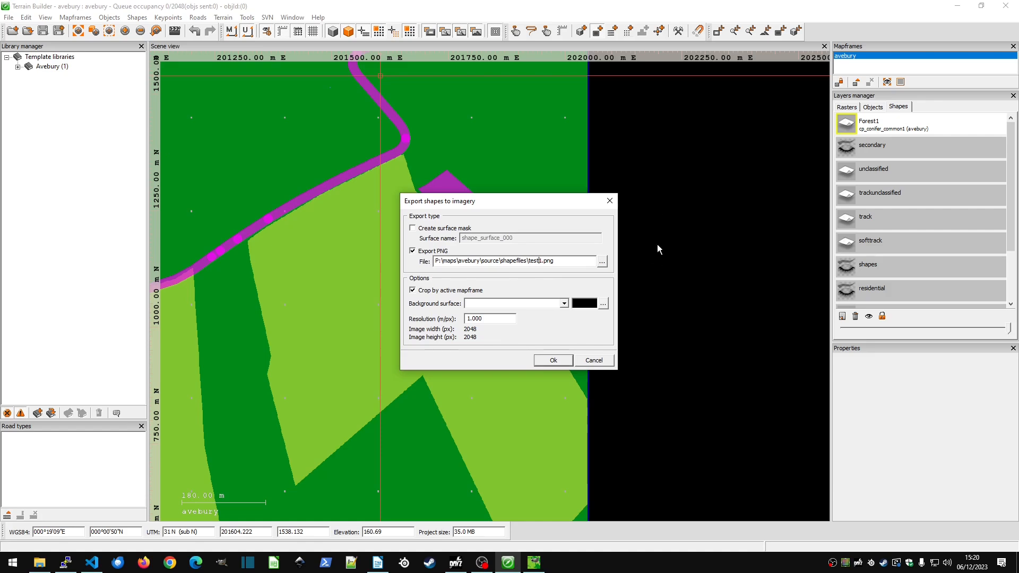
key("BackSpace")
key("Delete")
key("Delete")
key("Delete")
key("Delete")
left_click(602, 262)
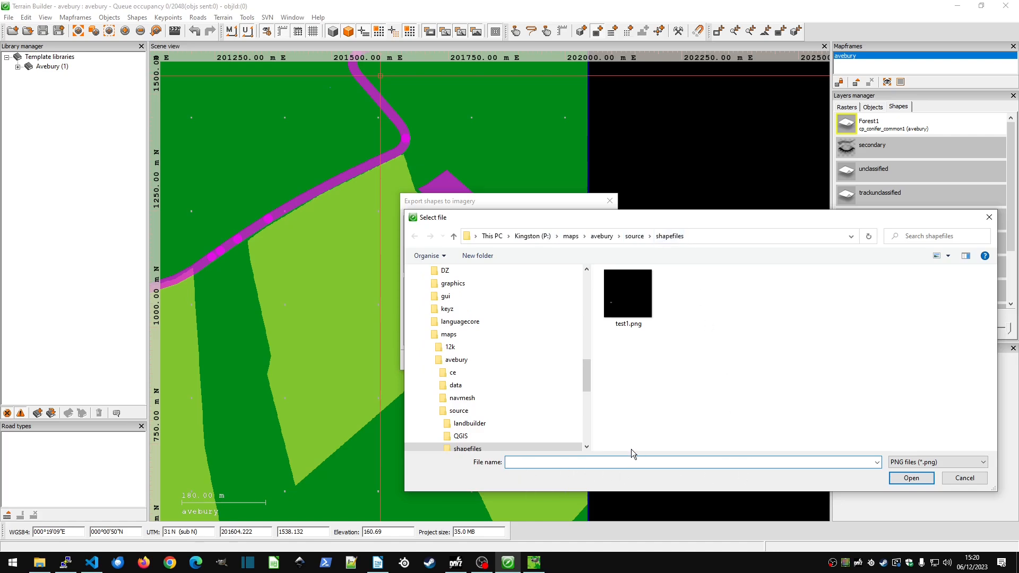
type("forest")
key("Return")
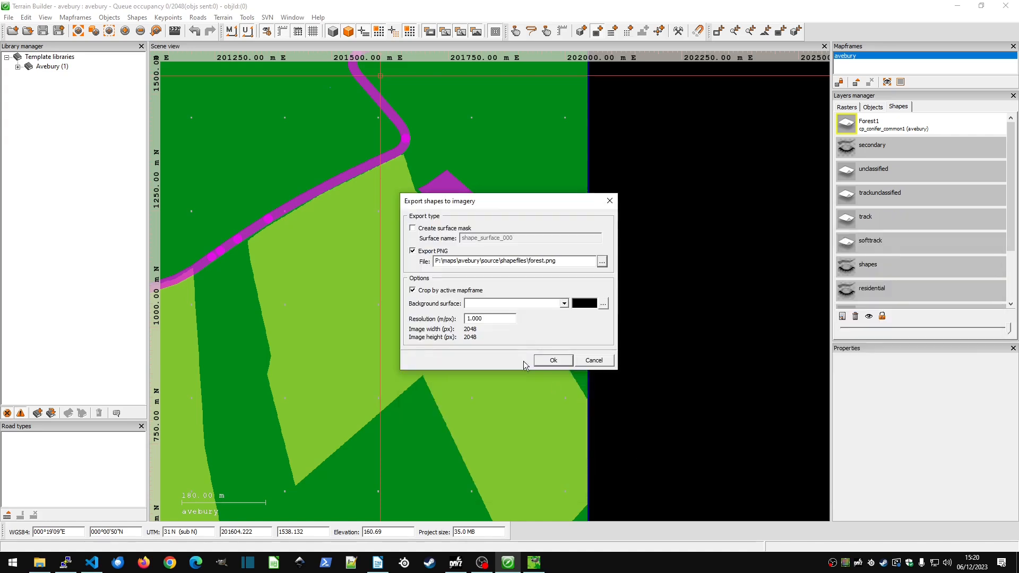
left_click(549, 360)
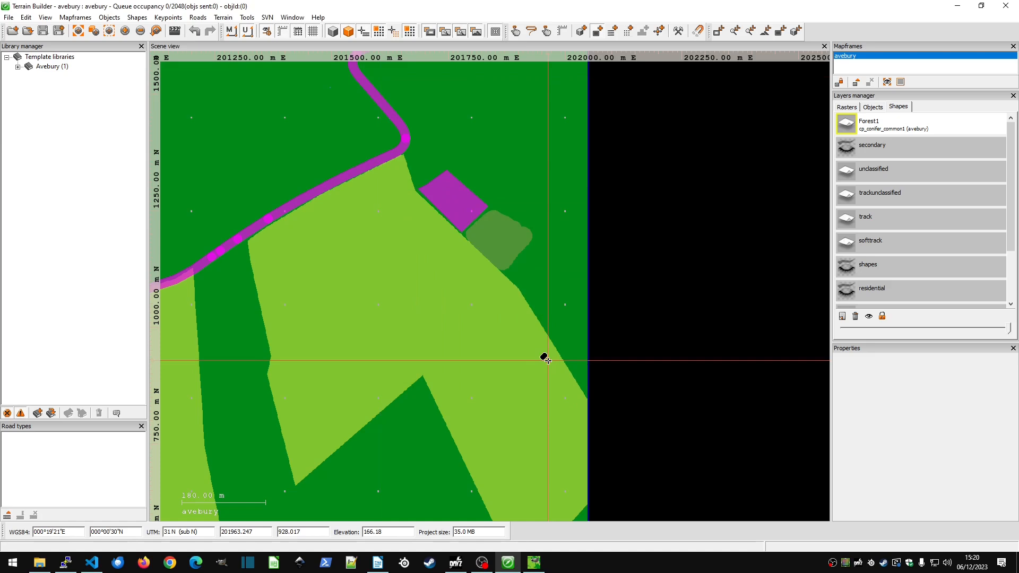
Step: Open forest.png from the avebury source shapefiles folder in GIMP
left_click(40, 563)
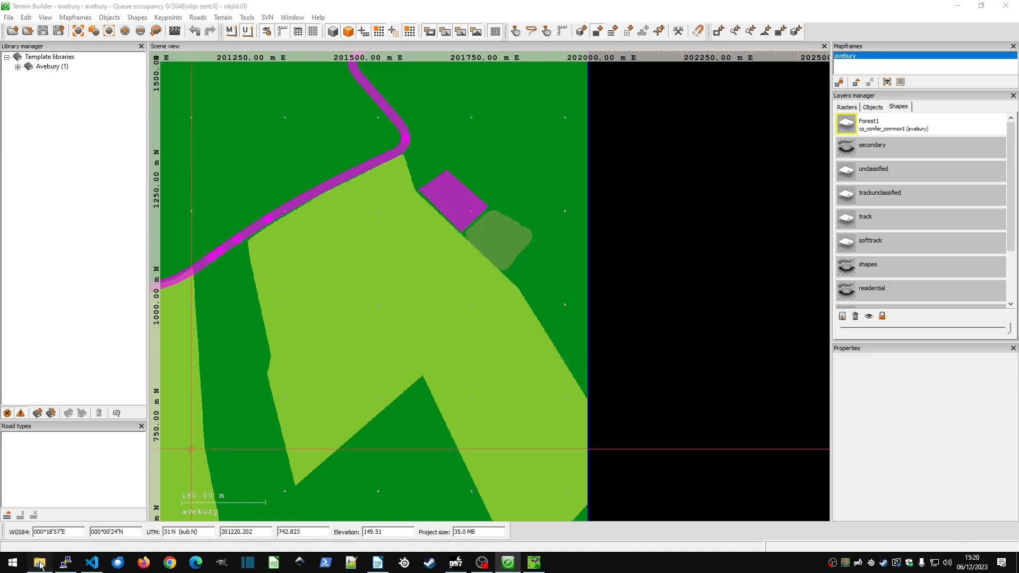
double_click(369, 195)
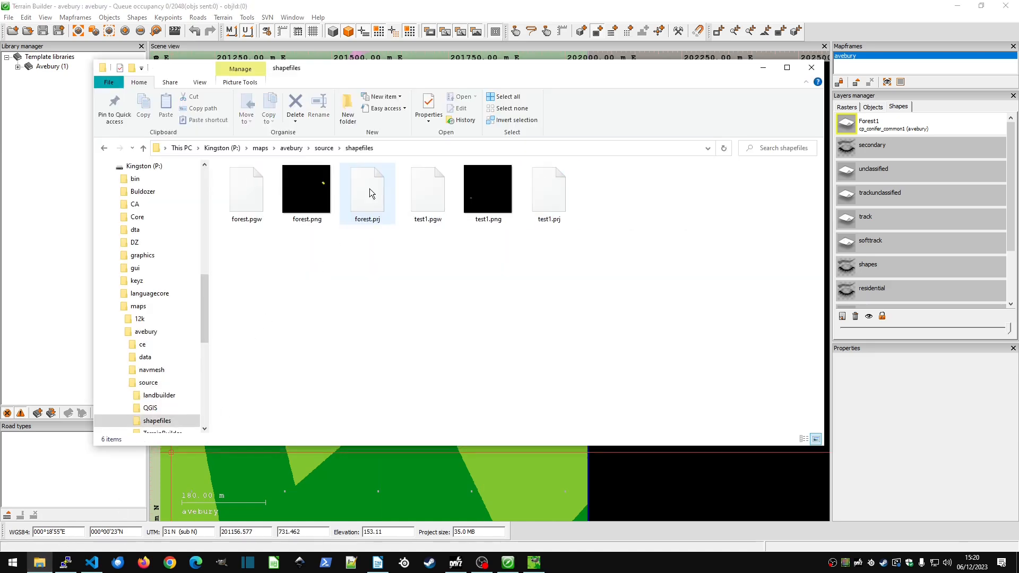
left_click(308, 190)
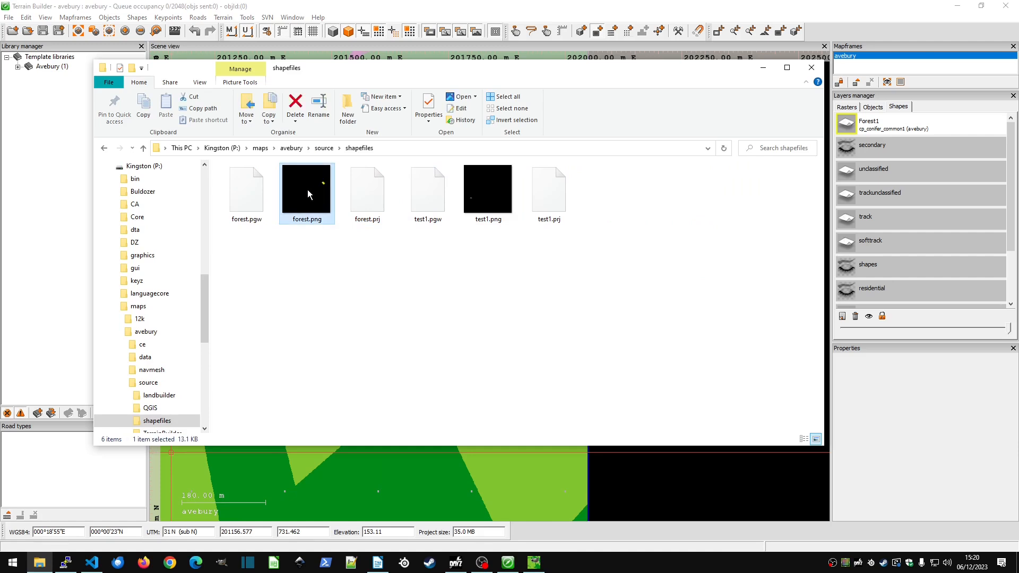
right_click(307, 194)
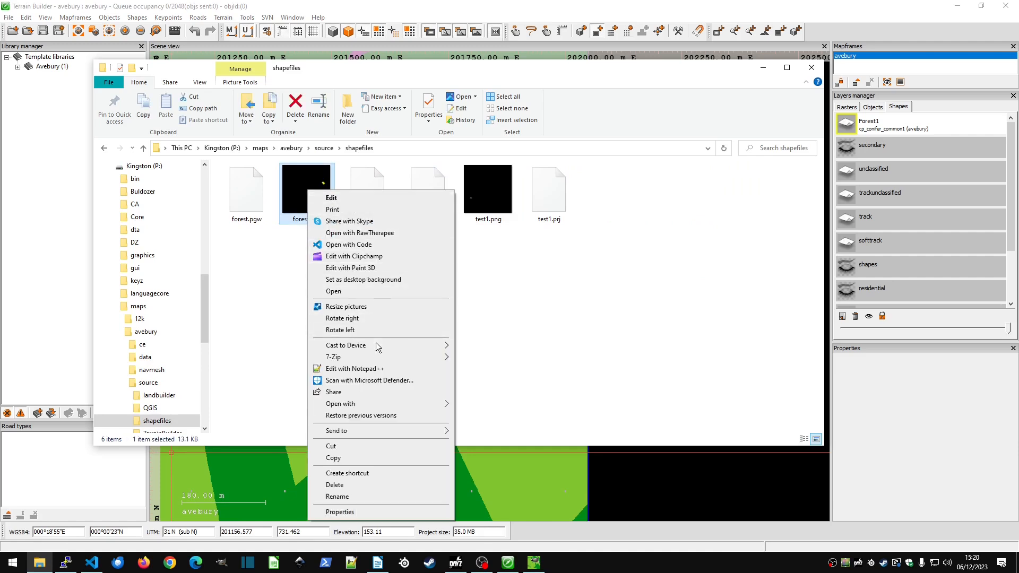
mouse_move(366, 404)
left_click(474, 418)
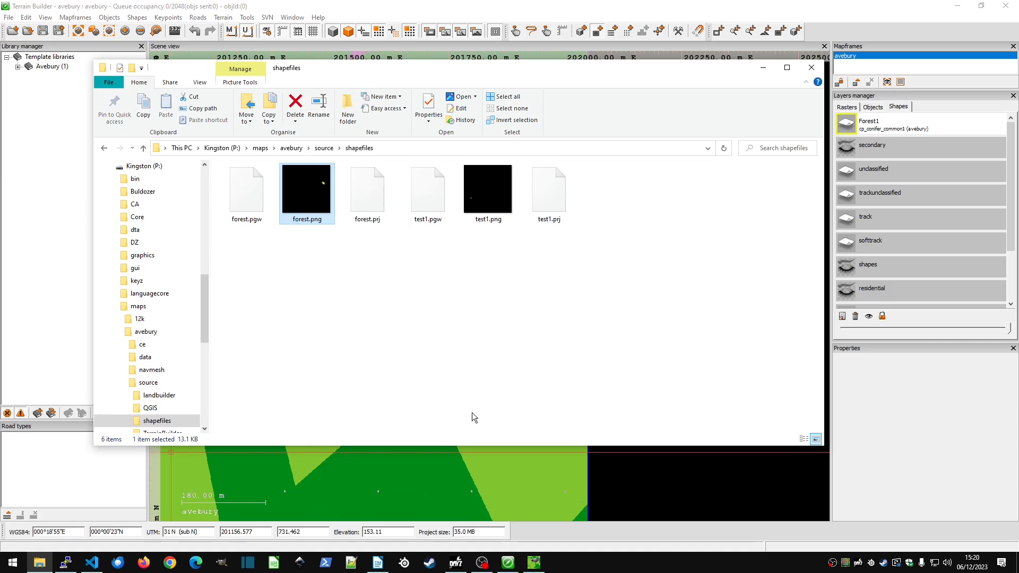
left_click(768, 68)
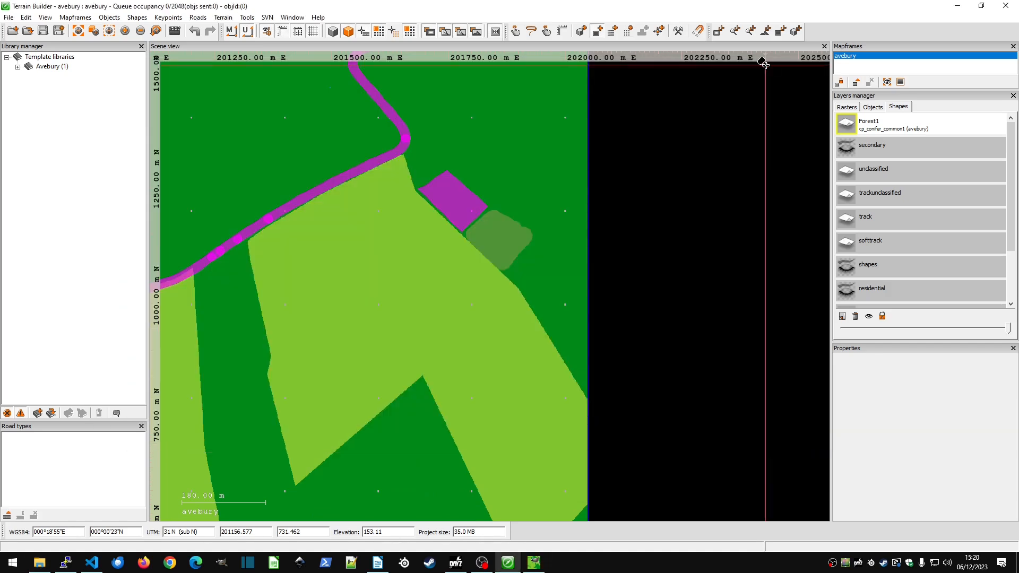
left_click(959, 7)
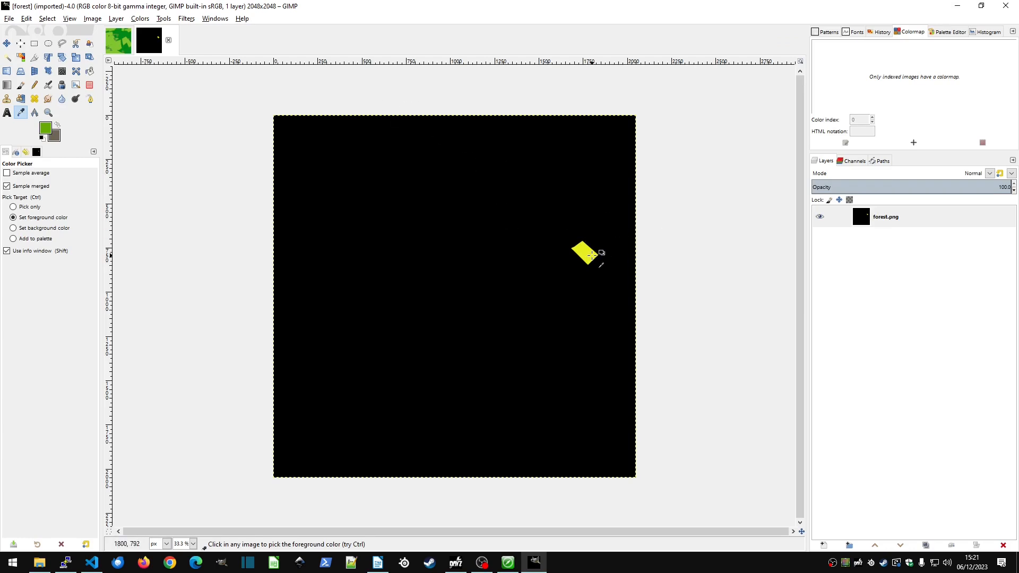
Step: Switch to Terrain Builder and examine the forest shape's position on the whole avebury map
key("alt+Tab")
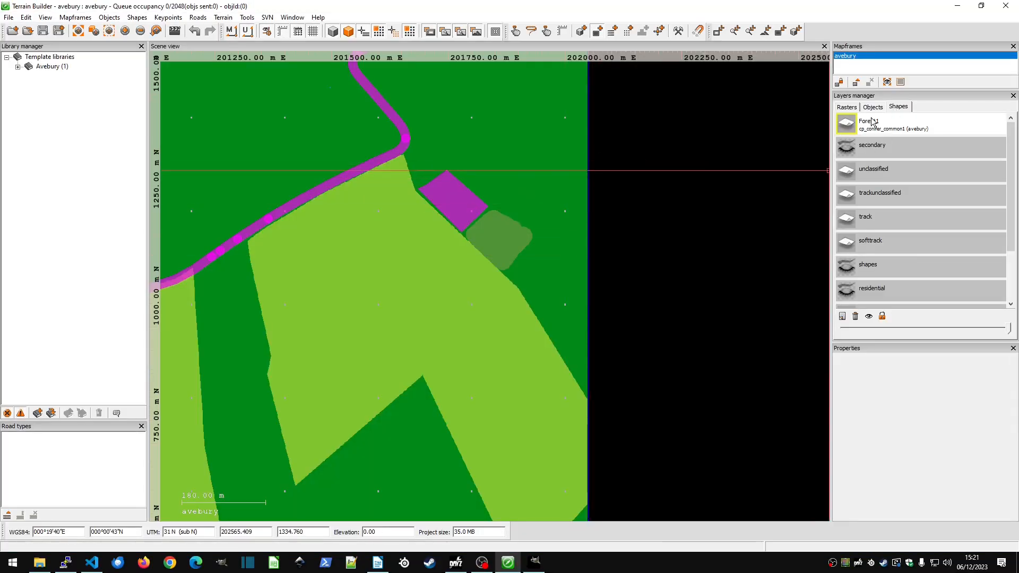
scroll(439, 246, "down", 6)
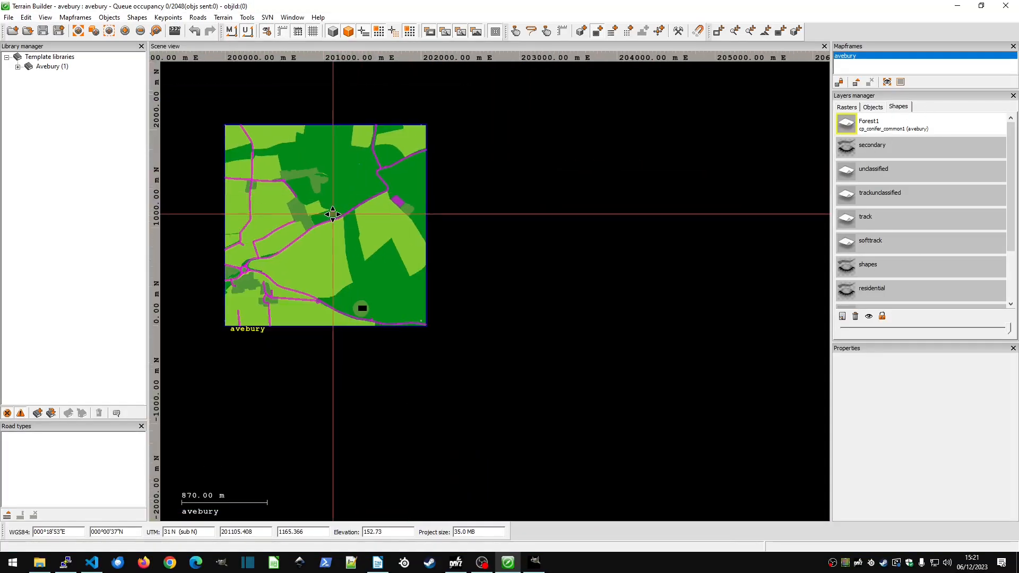
scroll(436, 207, "up", 2)
scroll(436, 206, "down", 1)
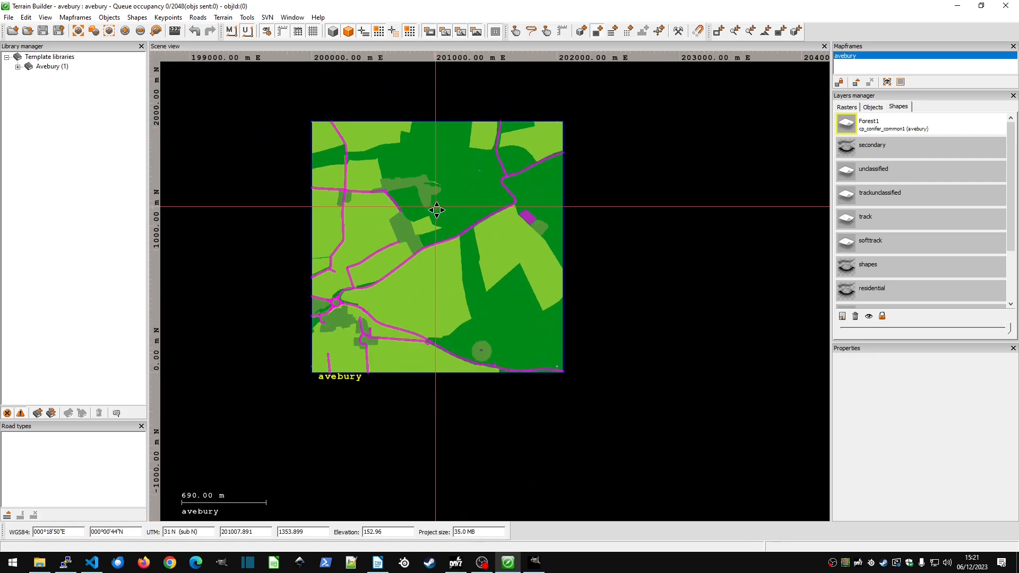
middle_click_drag(435, 206, 463, 219)
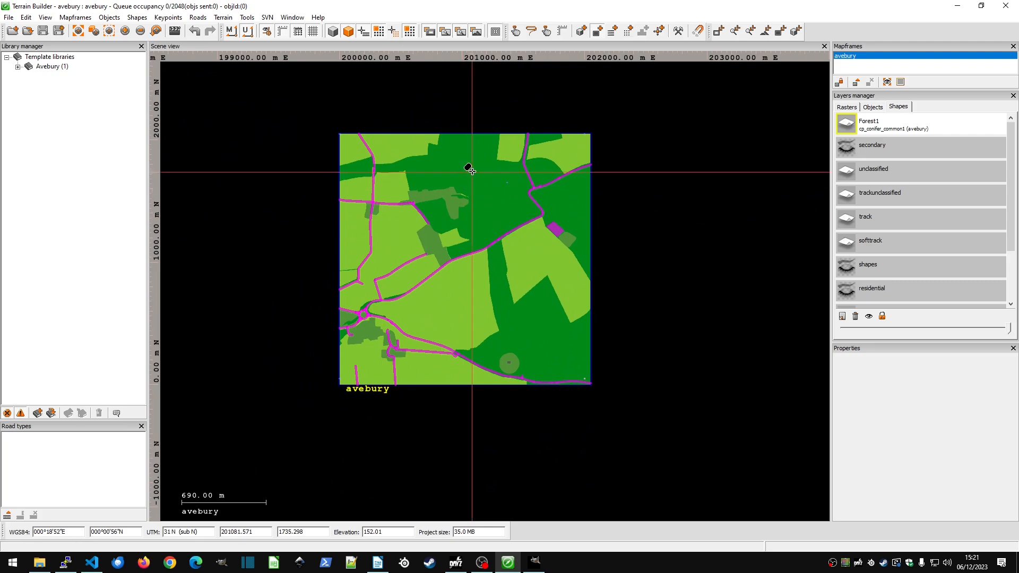
scroll(509, 228, "up", 3)
scroll(521, 225, "down", 2)
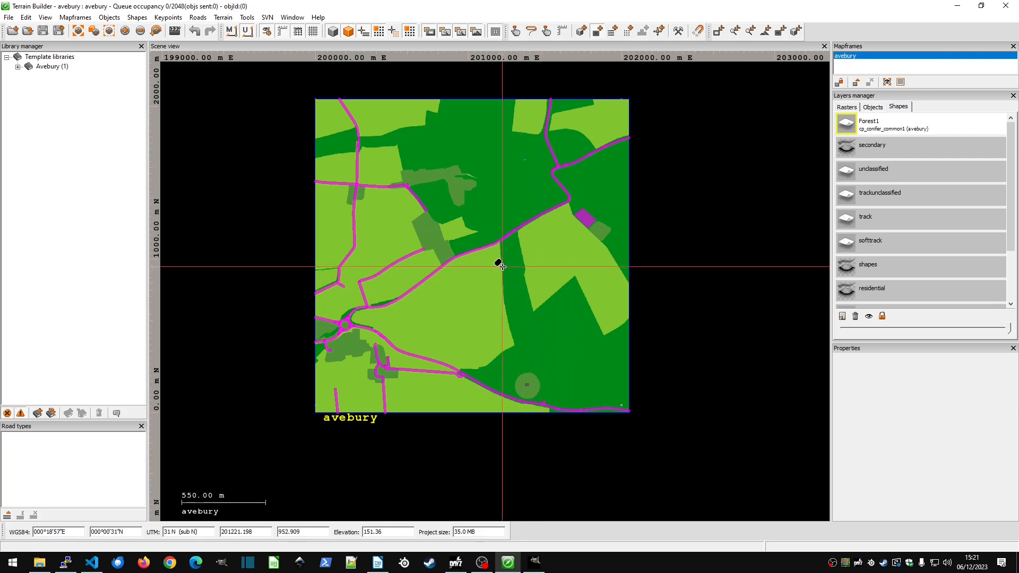
Step: Switch back to GIMP and pick the yellow polygon's colour in forest.png as the foreground colour
key("alt+Tab")
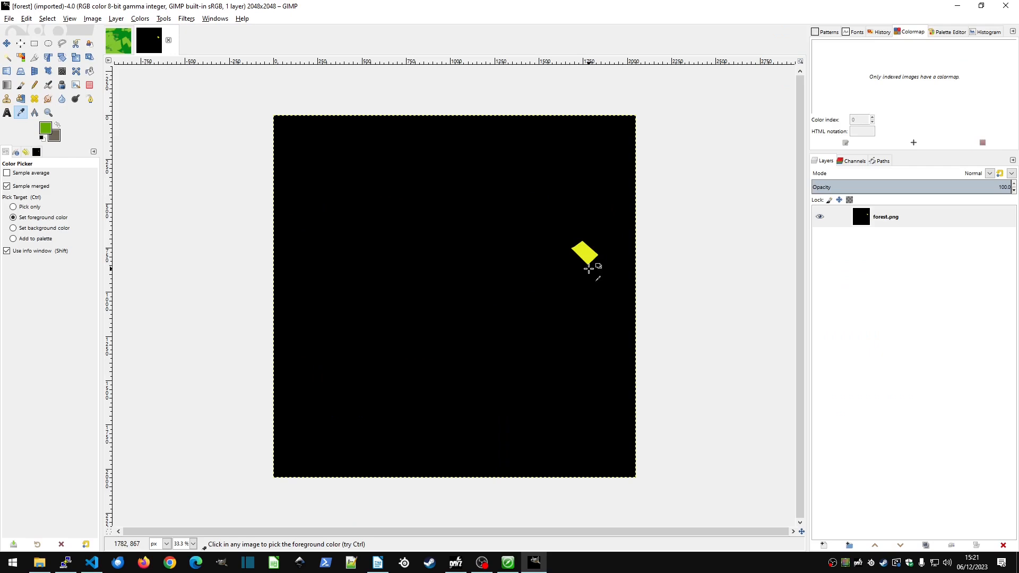
scroll(593, 249, "up", 5, "ctrl")
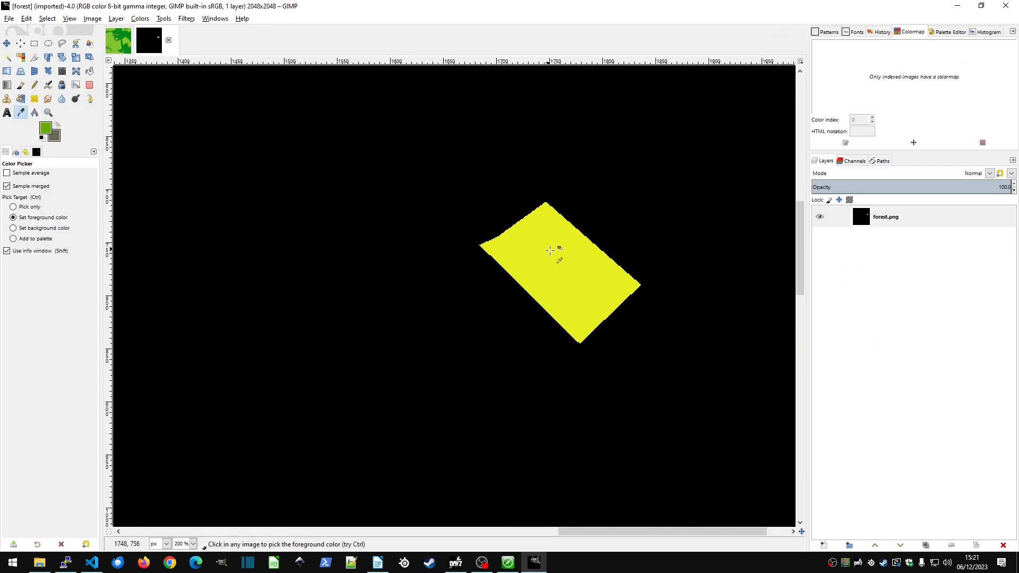
left_click(564, 259)
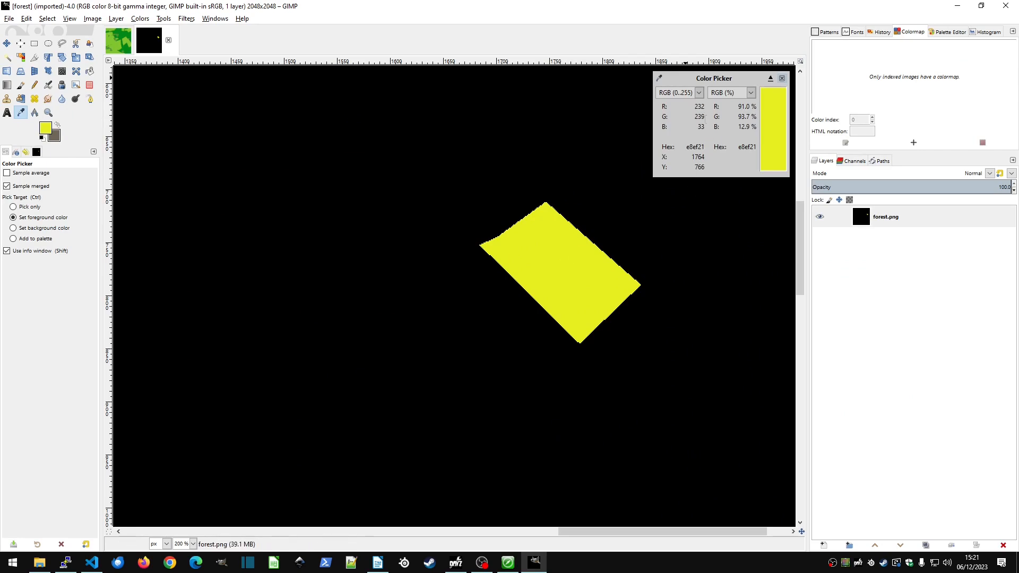
Step: Switch to VS Code and check the cp_conifer_common1 colour entry in the Legend class of layers.cfg
key("alt+Tab")
key("alt+Tab")
key("alt+Tab")
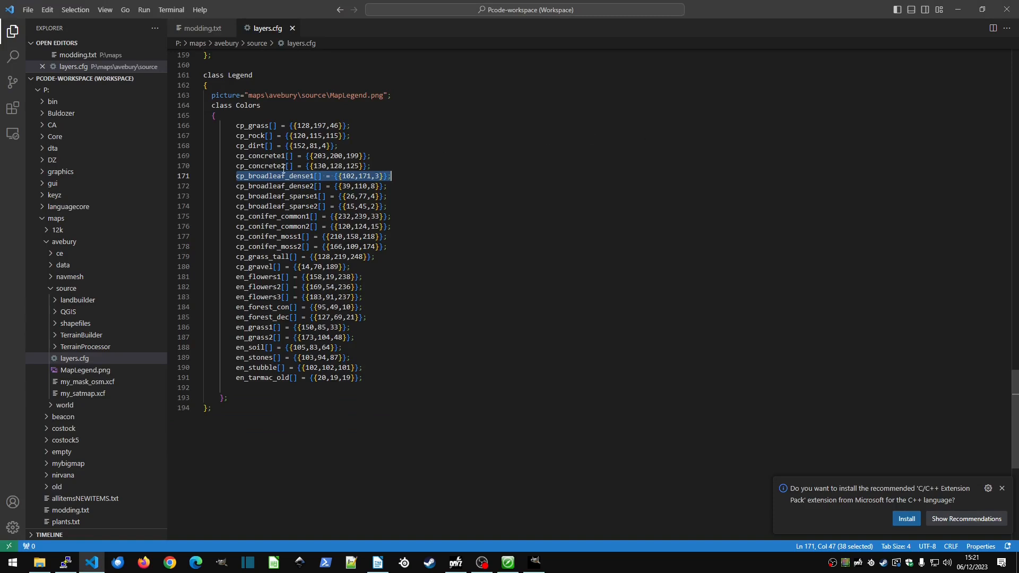
left_click_drag(235, 220, 427, 215)
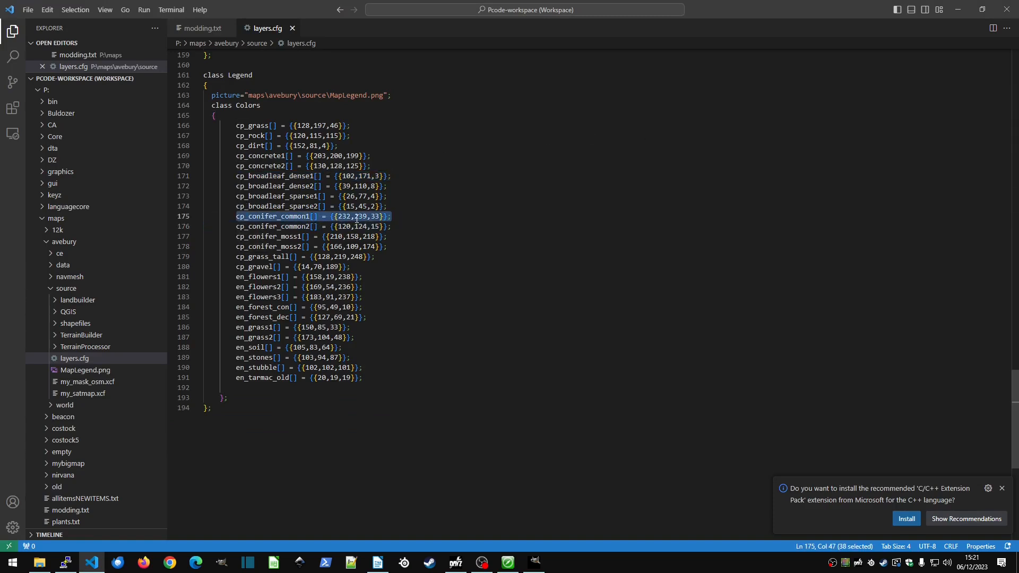
Step: Return to GIMP and add the yellow foreground colour to the my_mask_osm.xcf image's colormap
key("alt+Tab")
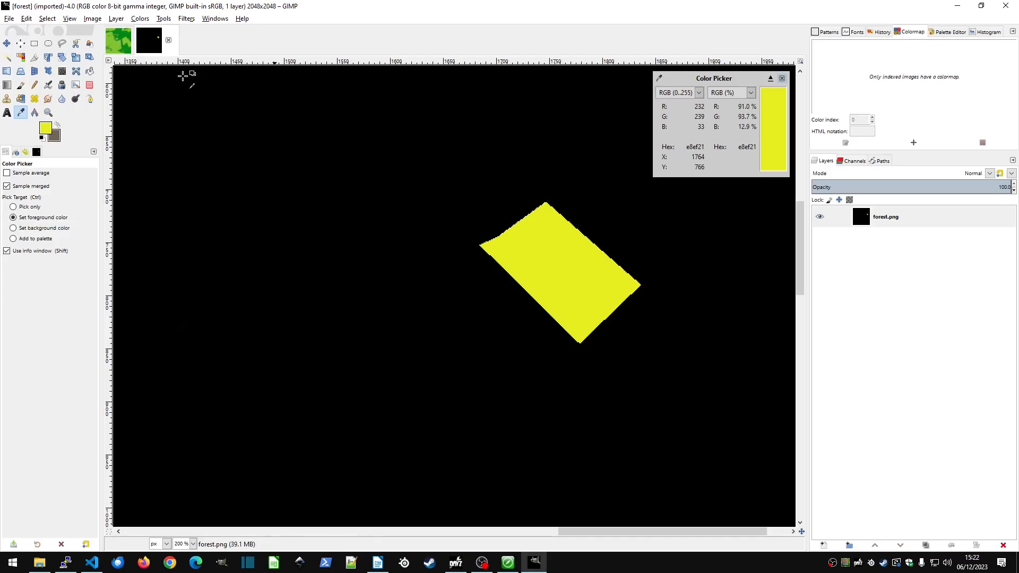
left_click(119, 43)
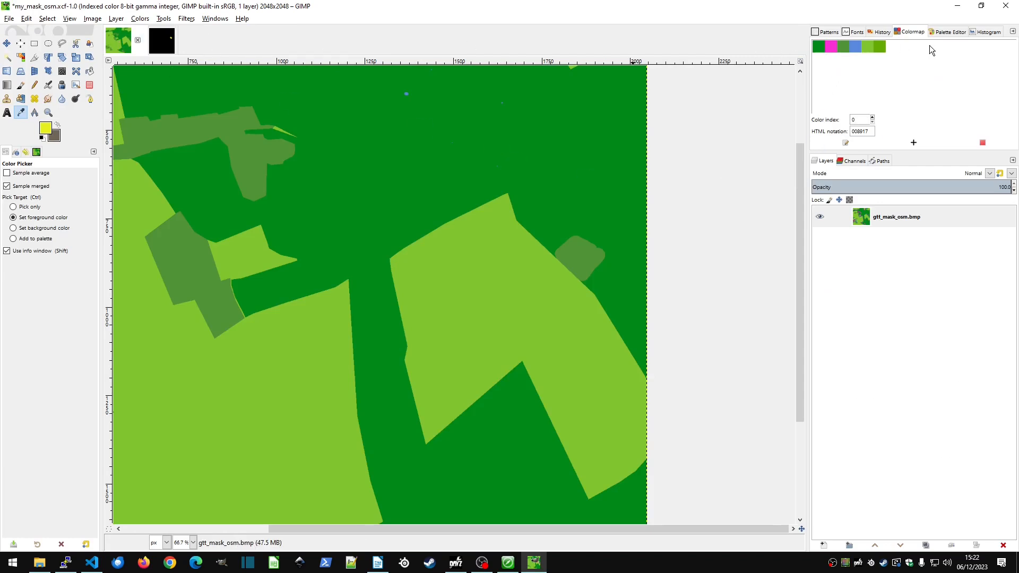
left_click(915, 142)
Step: Compare the yellow colormap entry's 0..255 RGB values with cp_conifer_common1 in layers.cfg, leaving the entry unedited
right_click(894, 46)
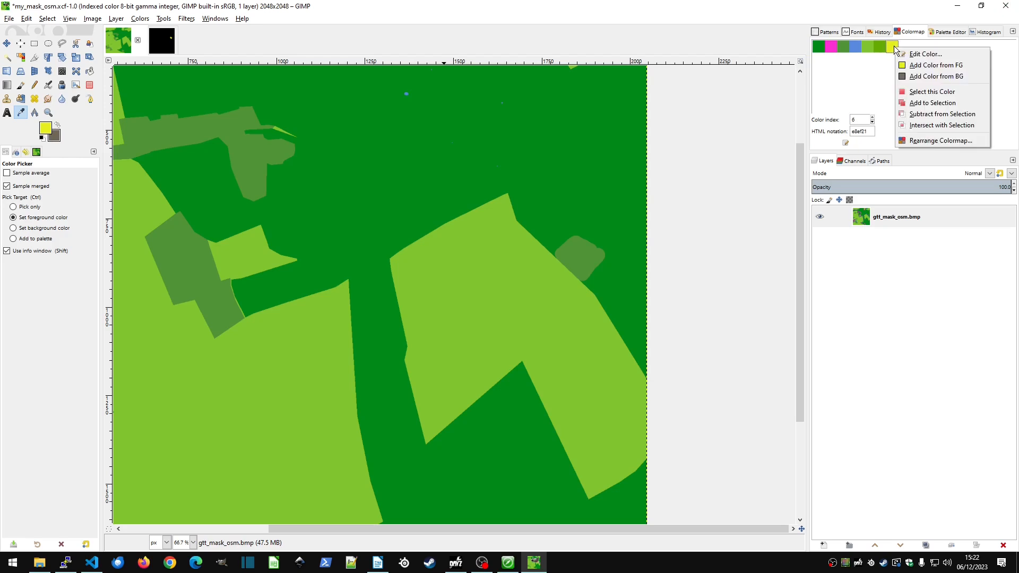
left_click(907, 58)
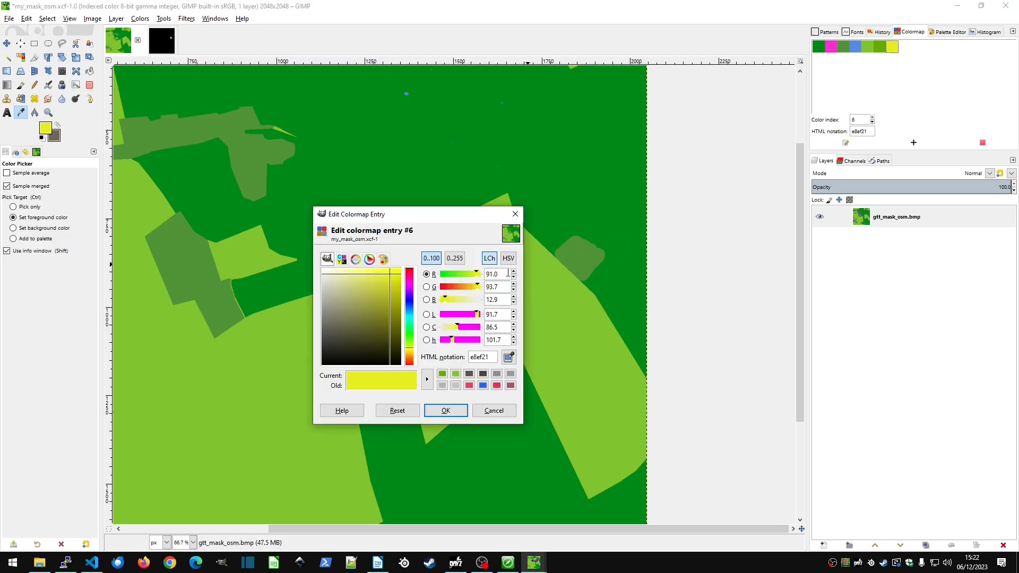
left_click(454, 259)
key("alt+Tab")
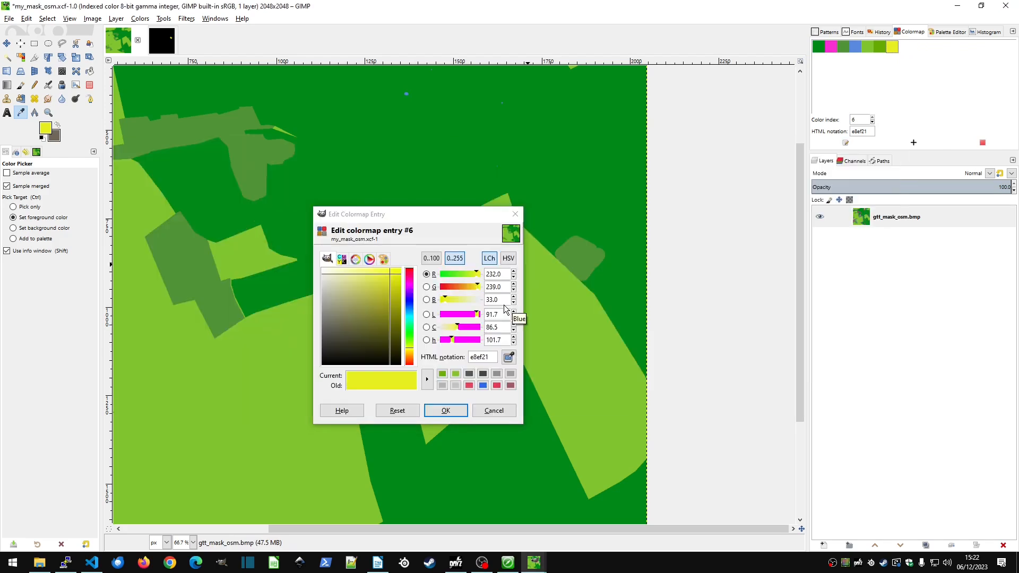
key("alt+Tab")
key("alt+Tab")
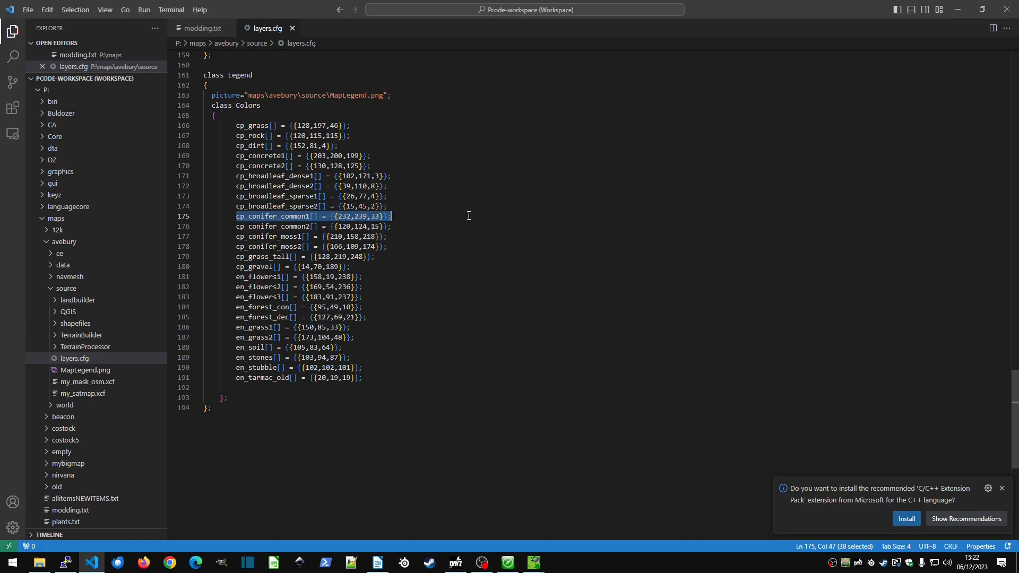
key("alt+Tab")
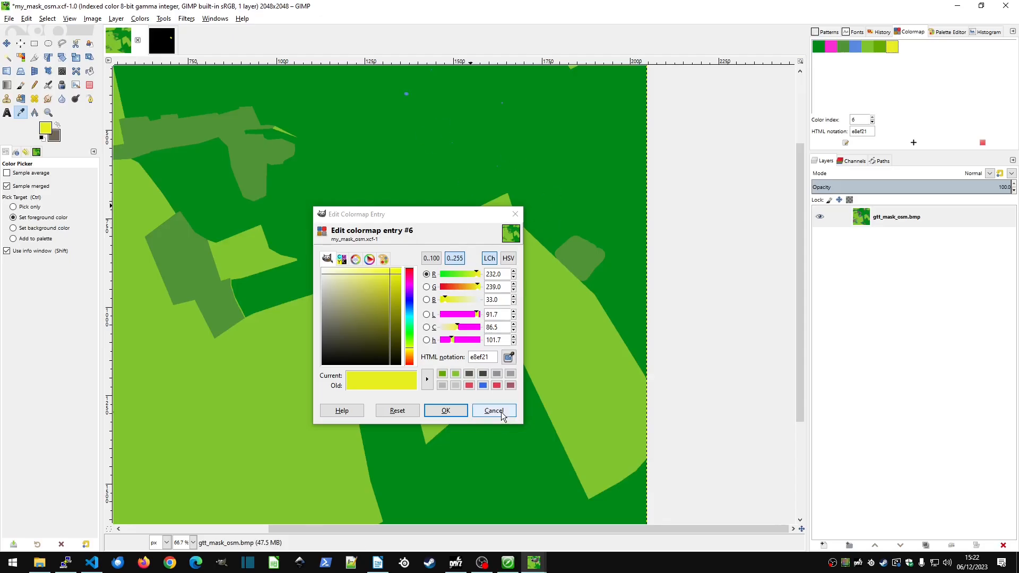
left_click(494, 411)
Step: Apply Color to Alpha to forest.png with black as the colour and an opacity threshold of 0
left_click(162, 42)
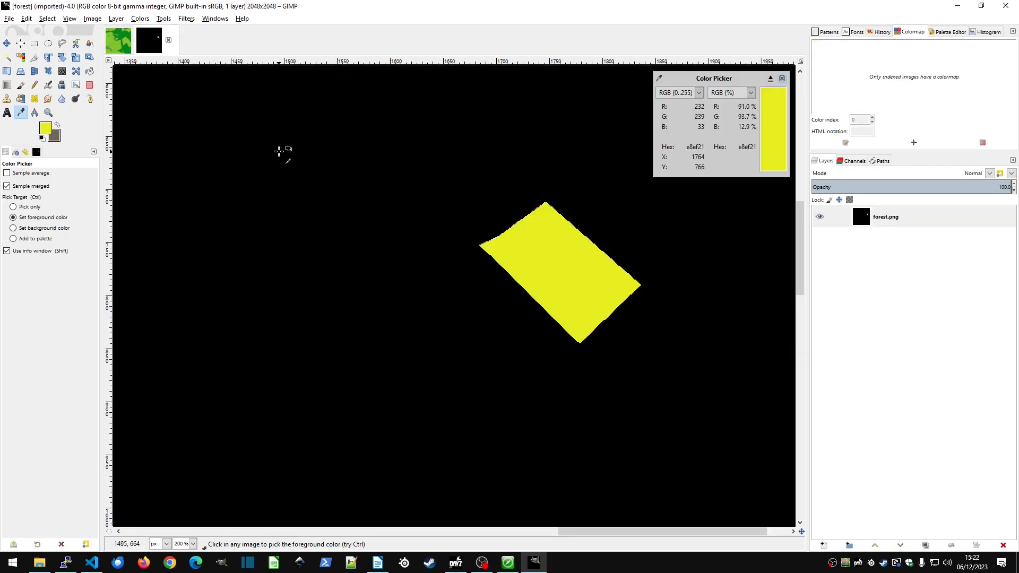
left_click(115, 20)
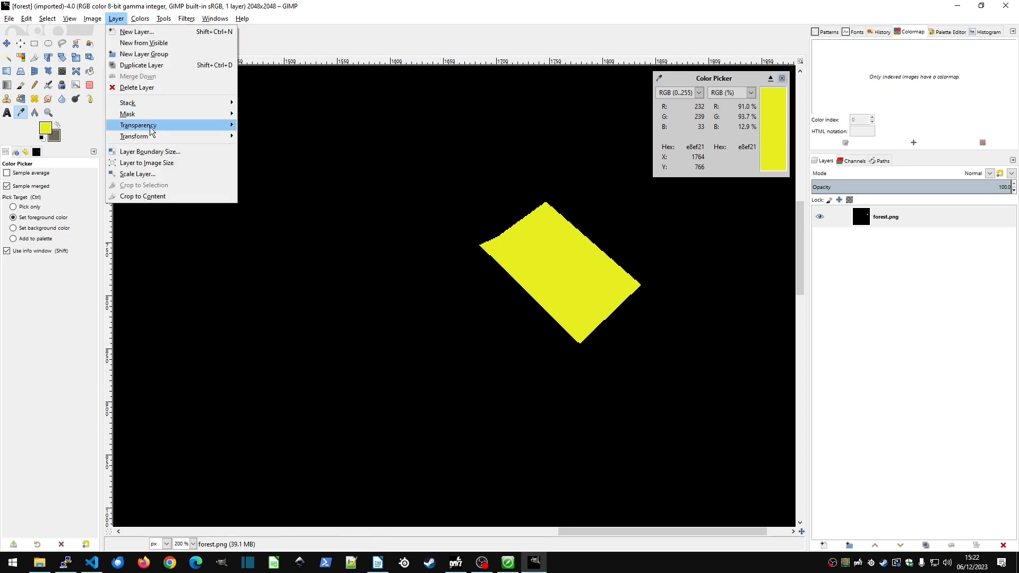
mouse_move(170, 126)
left_click(295, 152)
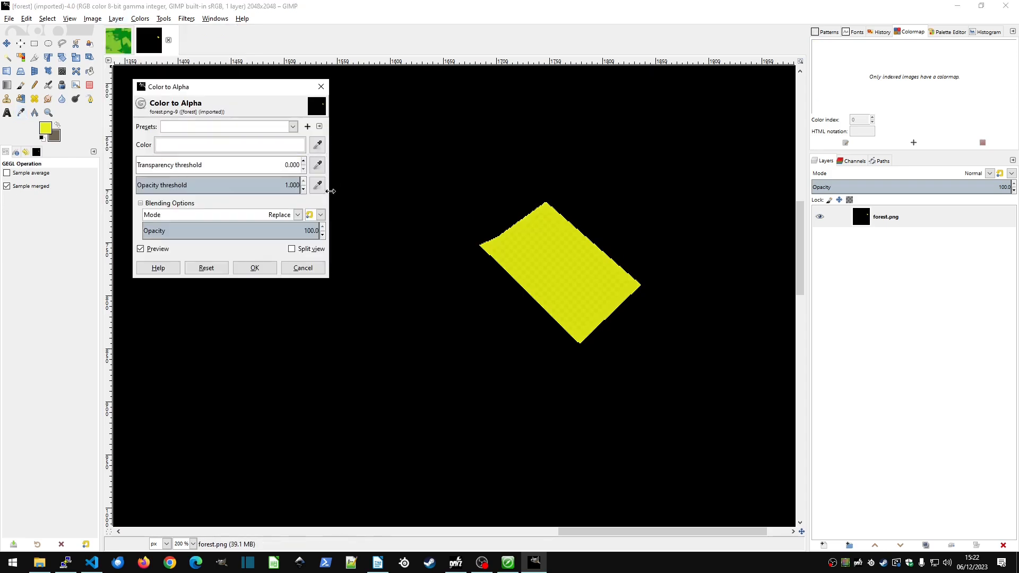
left_click(237, 147)
left_click_drag(177, 162, 91, 221)
left_click(243, 238)
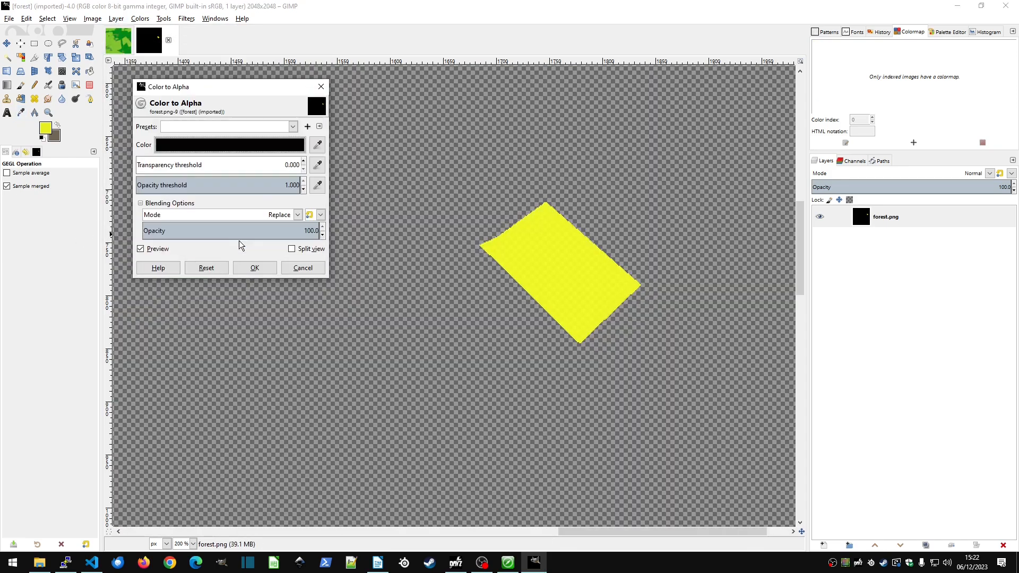
left_click(192, 184)
left_click_drag(191, 184, 122, 191)
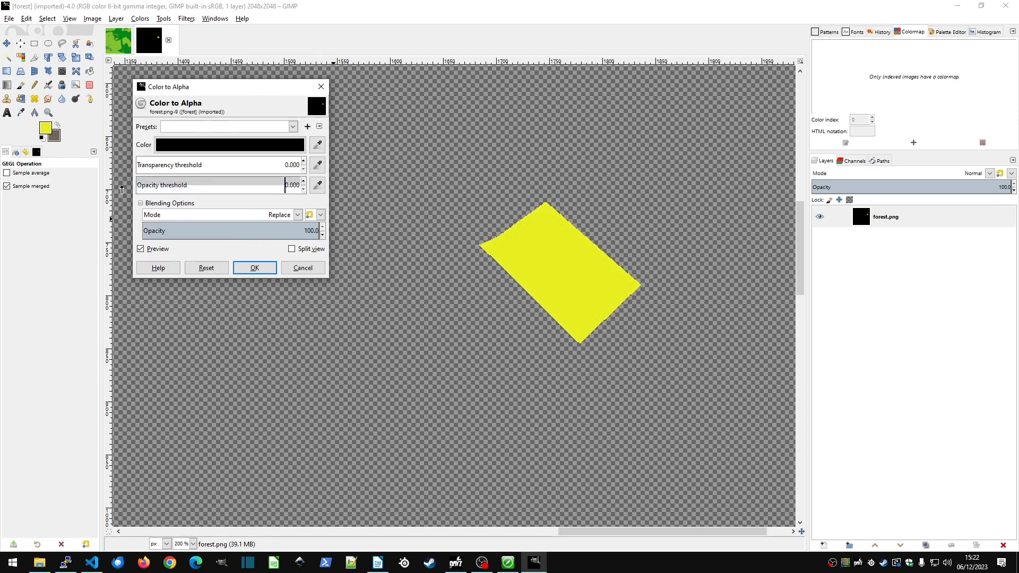
left_click(249, 268)
Step: Sample the yellow polygon in forest.png with the Color Picker to check its RGB and alpha values
scroll(559, 286, "up", 2, "ctrl")
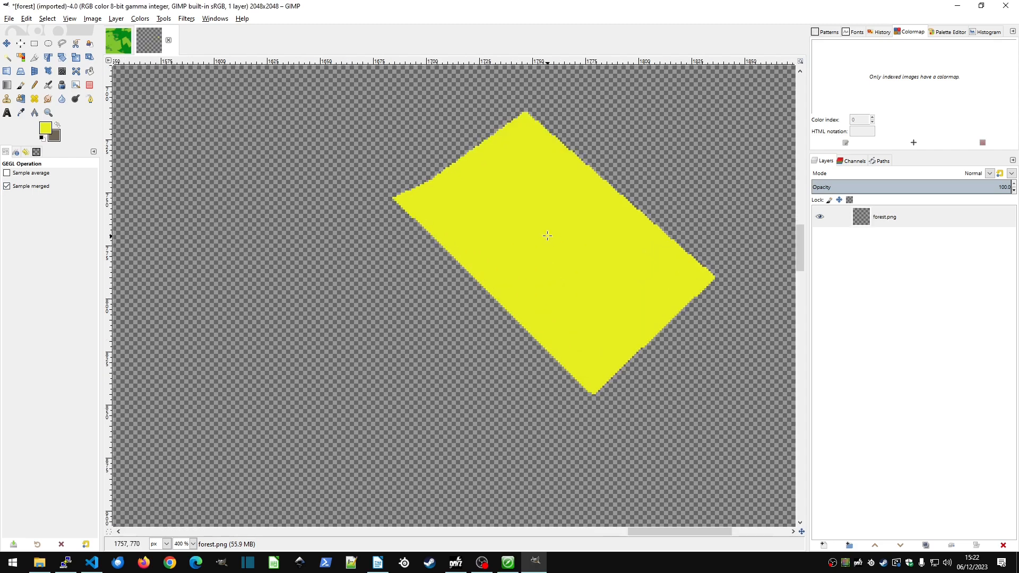
left_click(20, 112)
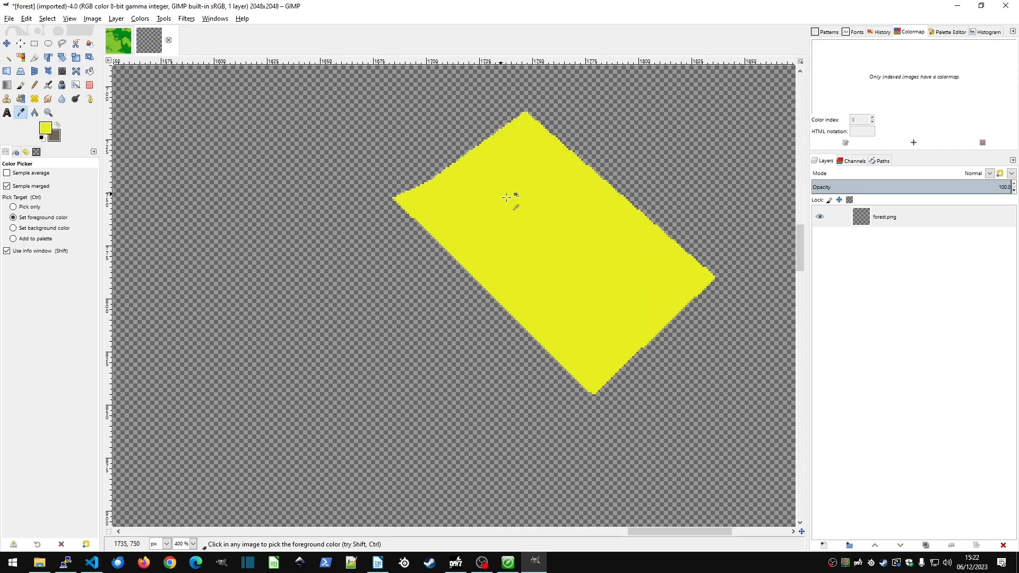
left_click(568, 219)
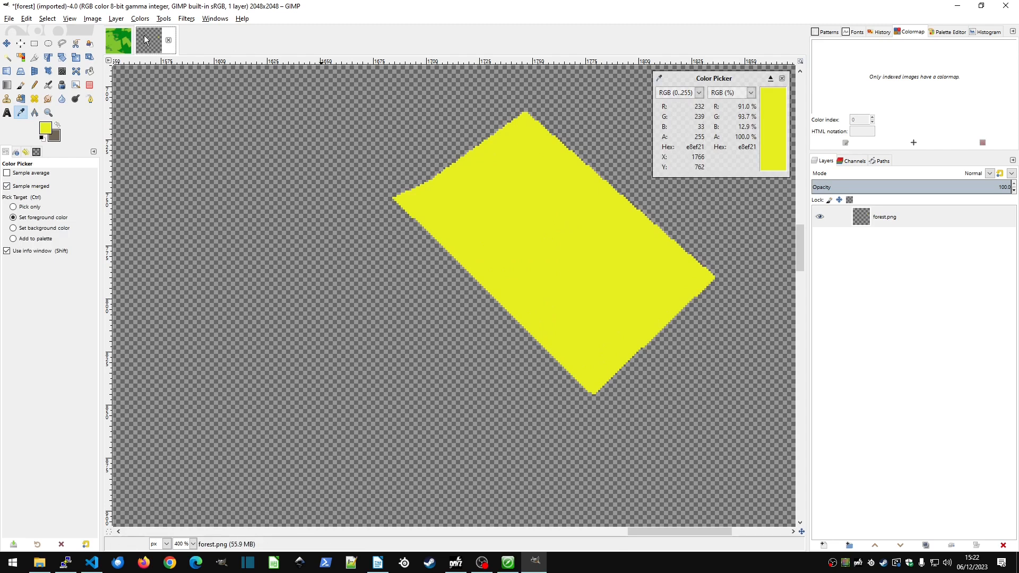
Step: Copy the yellow forest.png image and paste it as a new layer into my_mask_osm.xcf
key("ctrl+c")
left_click(23, 20)
left_click(52, 79)
left_click(122, 46)
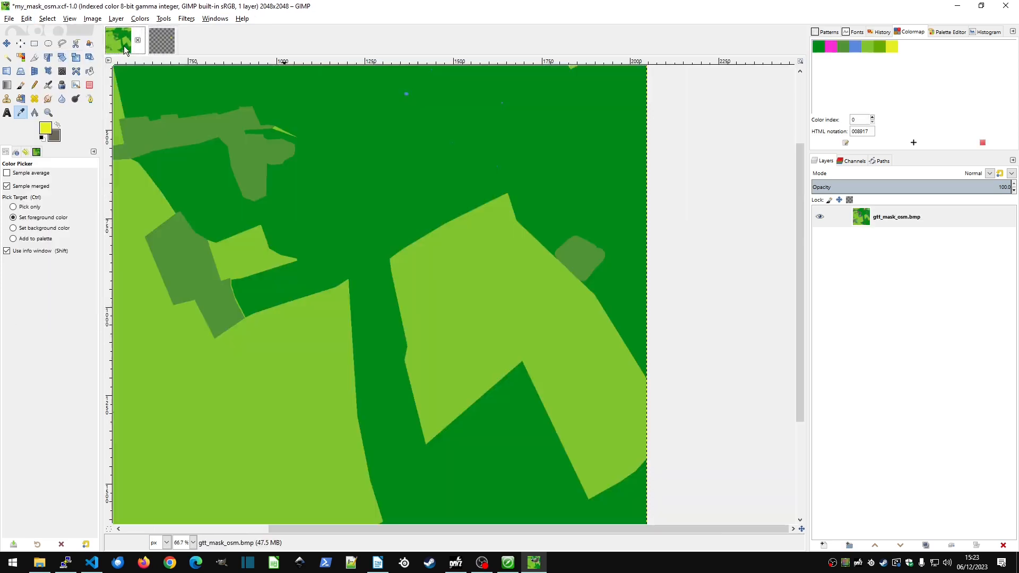
left_click(29, 19)
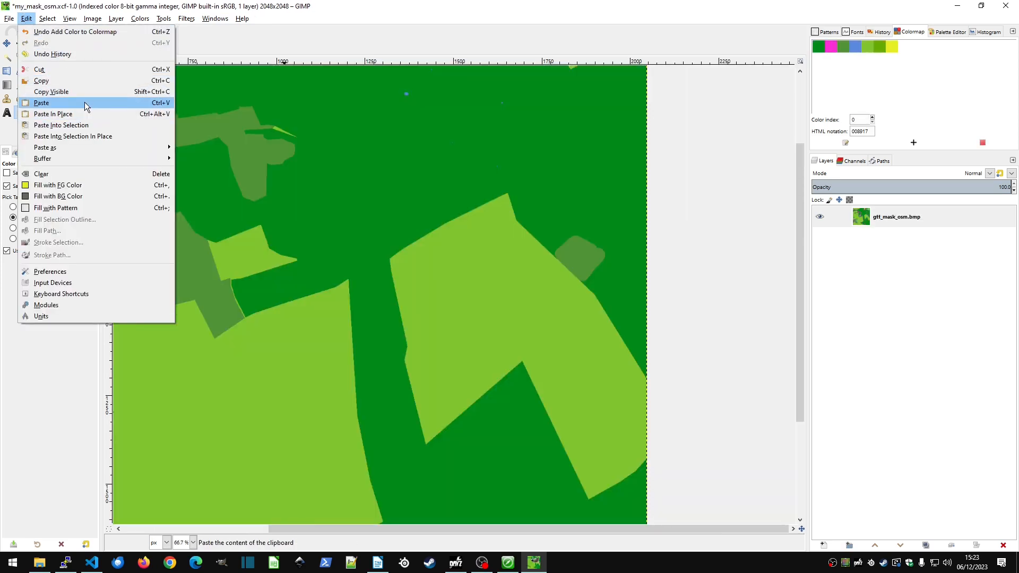
mouse_move(132, 147)
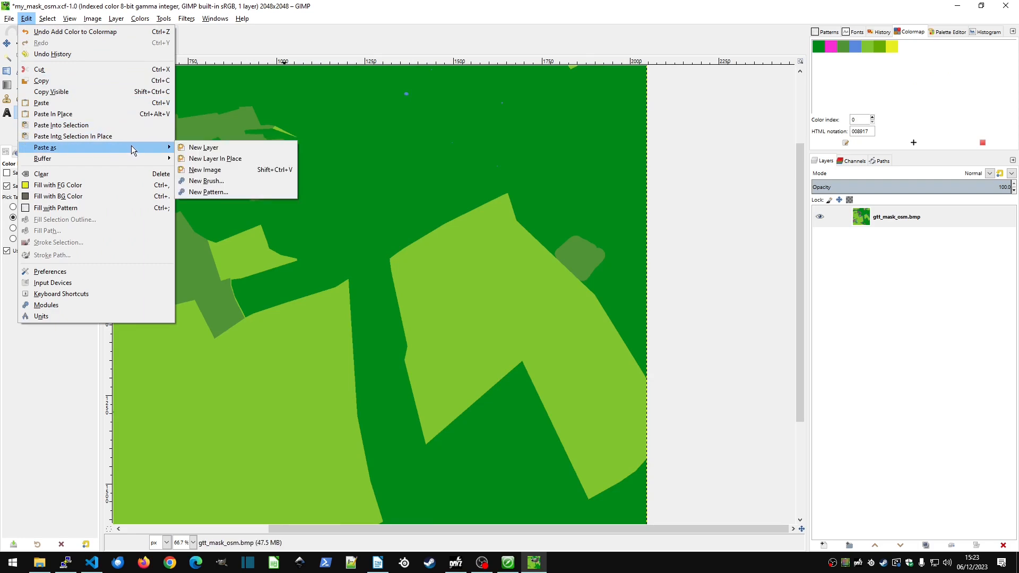
left_click(199, 153)
scroll(547, 227, "up", 5, "ctrl")
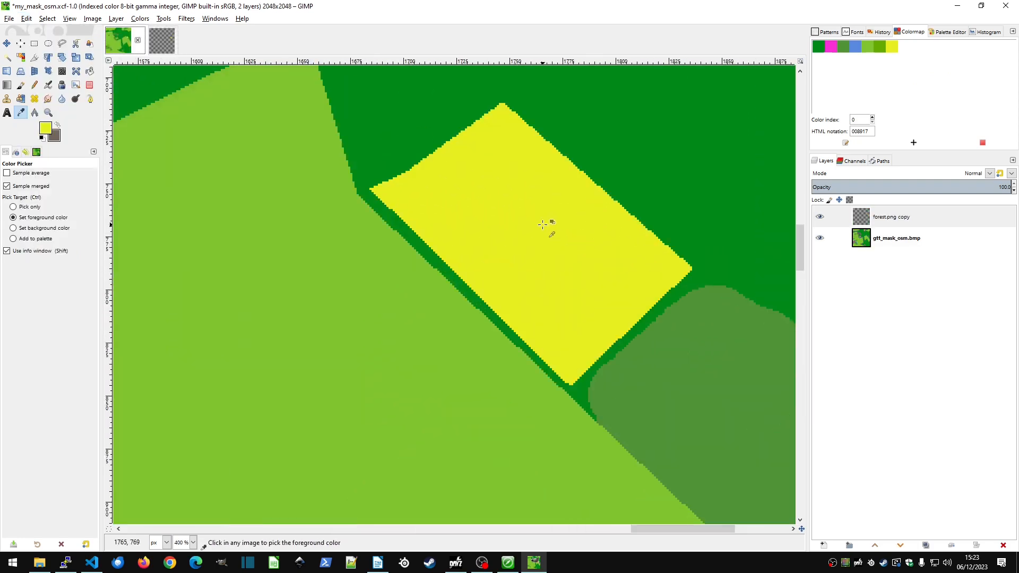
Step: Toggle the forest.png copy layer's visibility to compare the mask with and without the yellow forest area
scroll(552, 227, "down", 2, "ctrl")
left_click(823, 216)
left_click(823, 215)
left_click(823, 215)
left_click(823, 215)
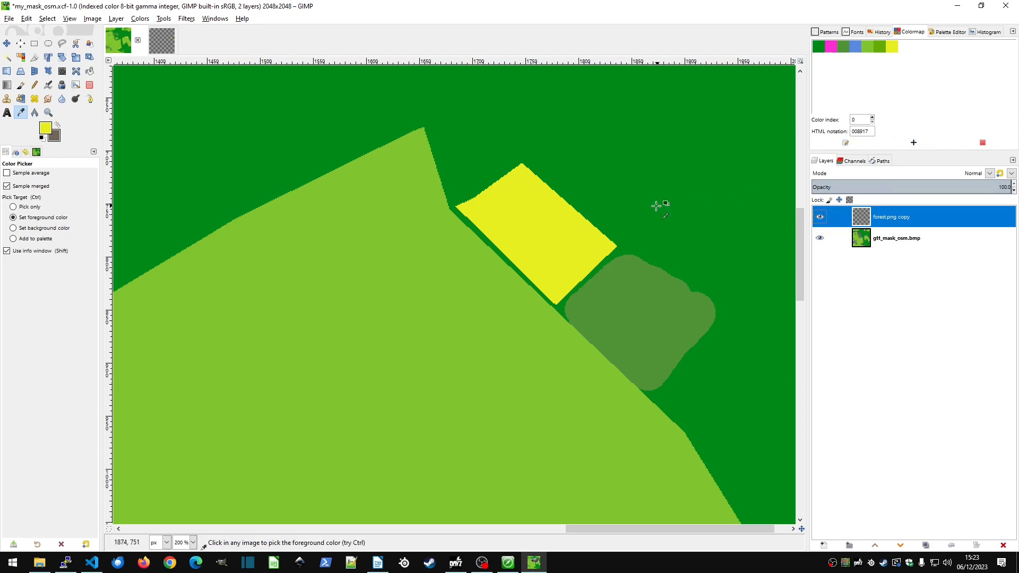
left_click(822, 217)
left_click(823, 218)
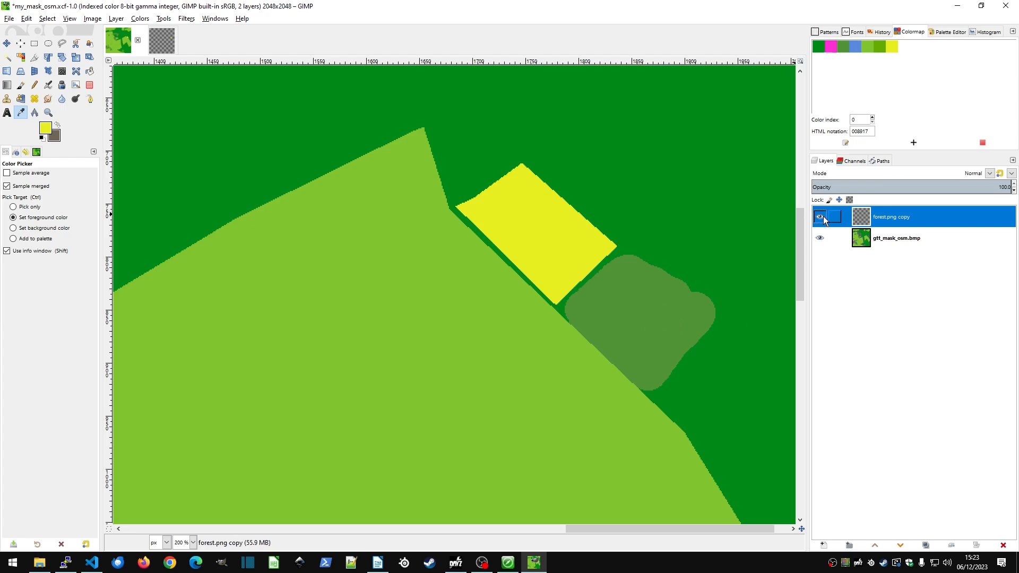
Step: Save my_mask_osm.xcf and export it as a PNG, replacing my_surfacemask.png in the gtt_export folder
left_click(9, 18)
left_click(16, 103)
left_click(10, 18)
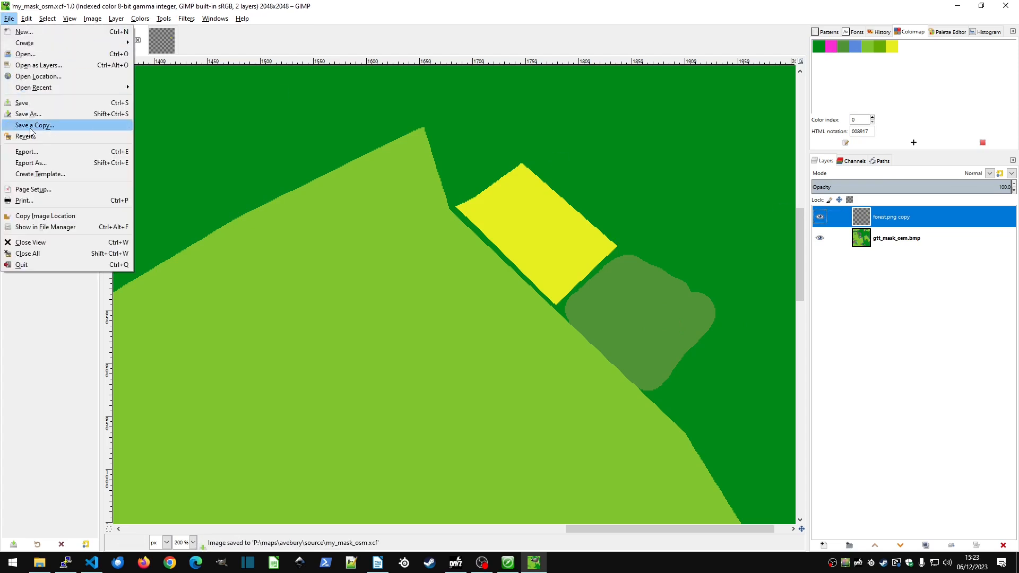
left_click(37, 161)
double_click(122, 186)
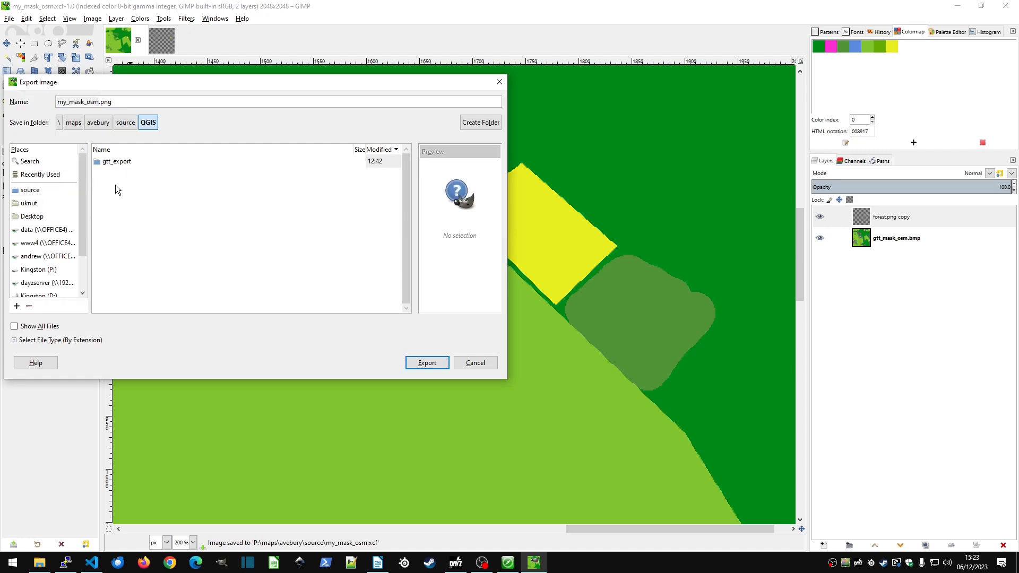
double_click(118, 162)
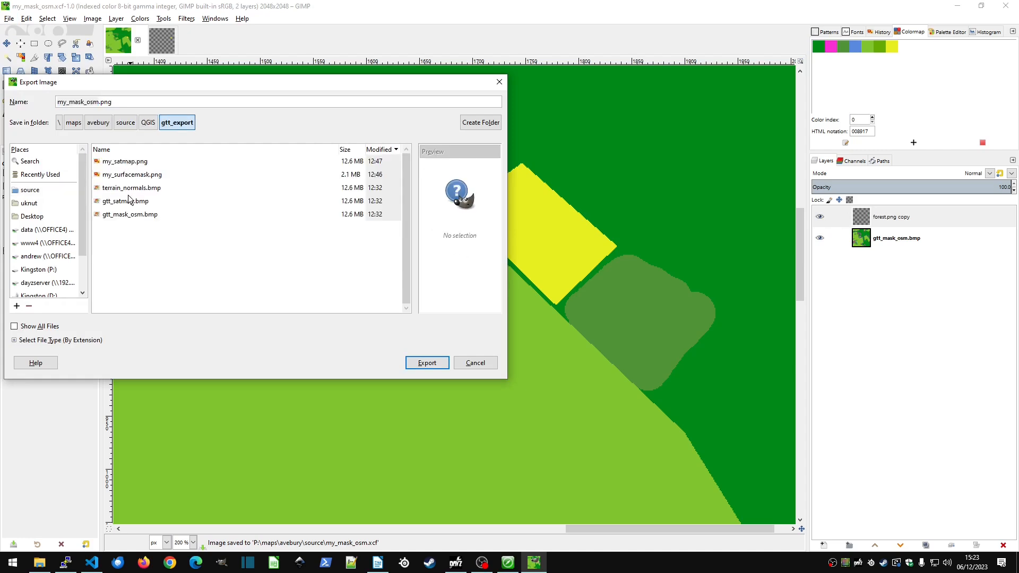
double_click(131, 175)
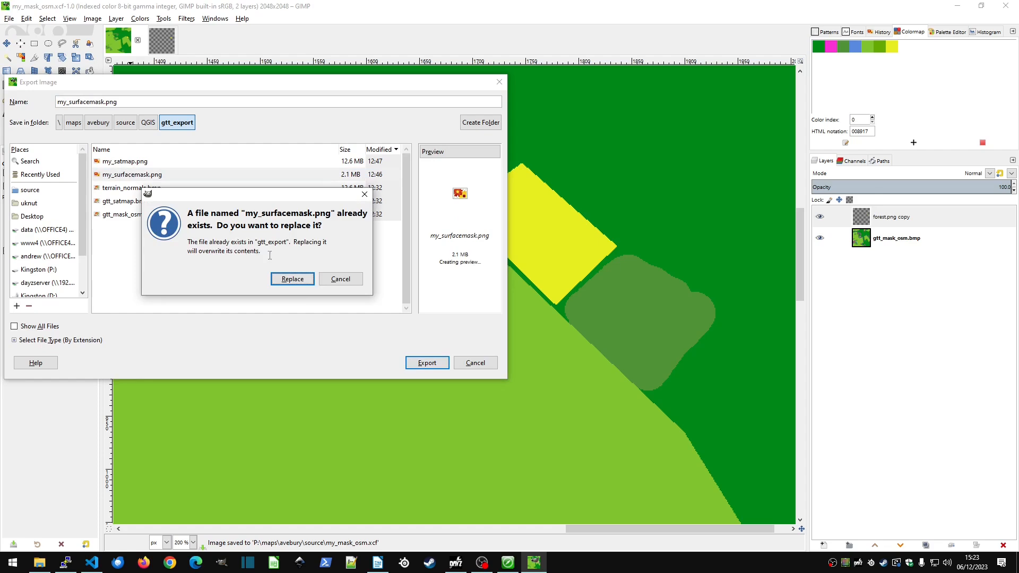
left_click(292, 279)
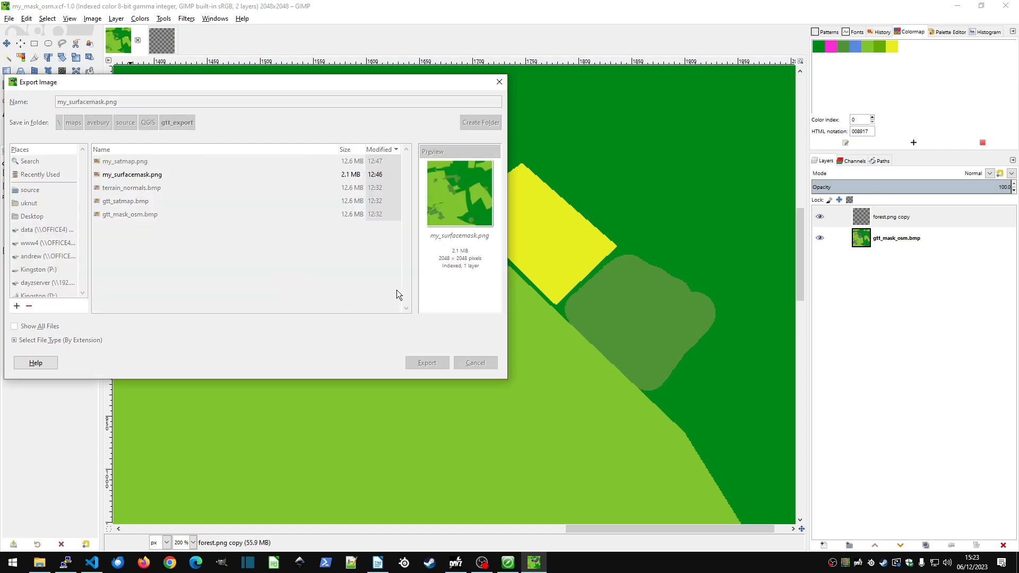
left_click(512, 419)
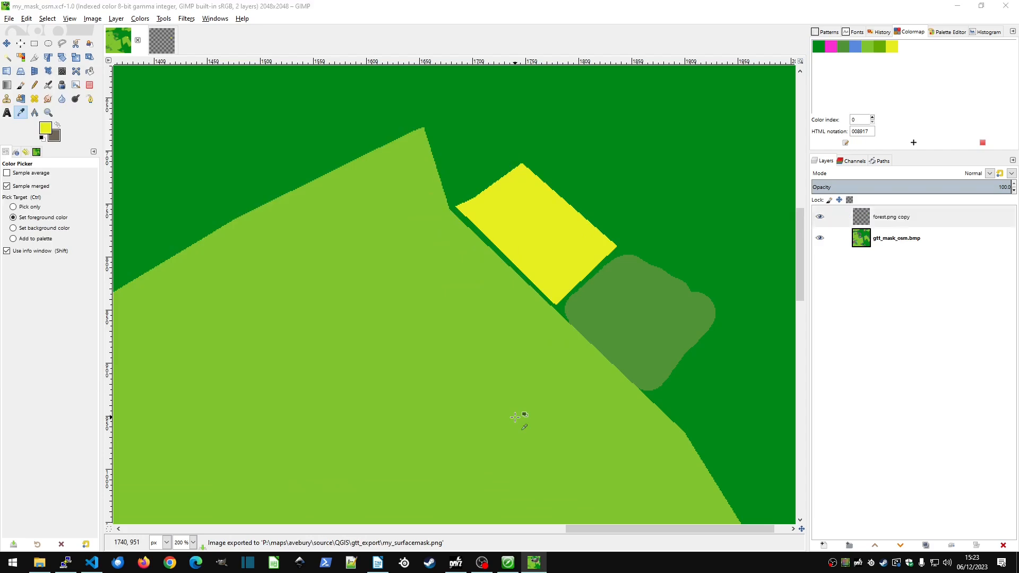
Step: Switch to Terrain Builder and set the Forest1 shapes layer's surface type to None
key("alt+Tab")
key("alt+Tab")
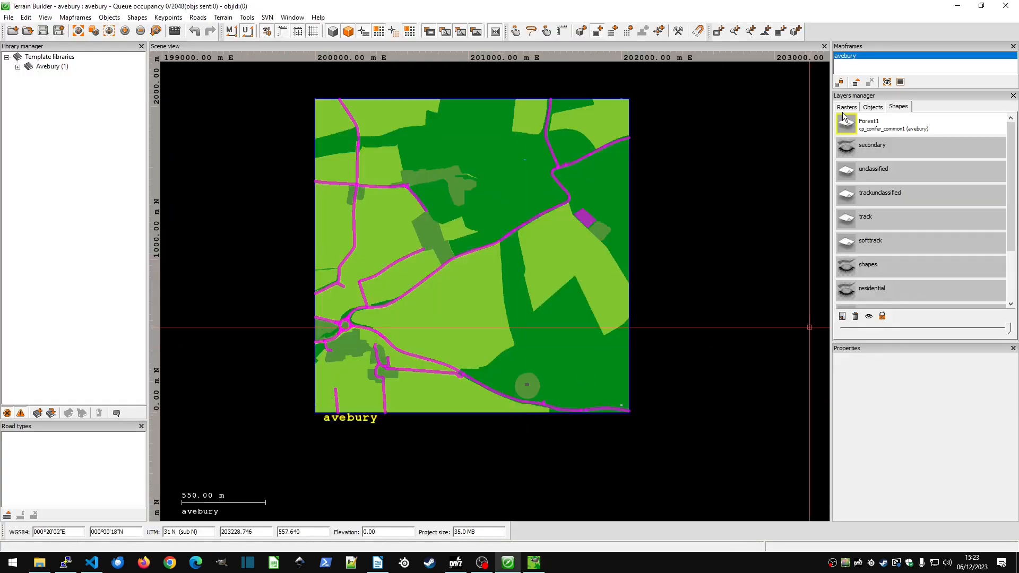
left_click(875, 130)
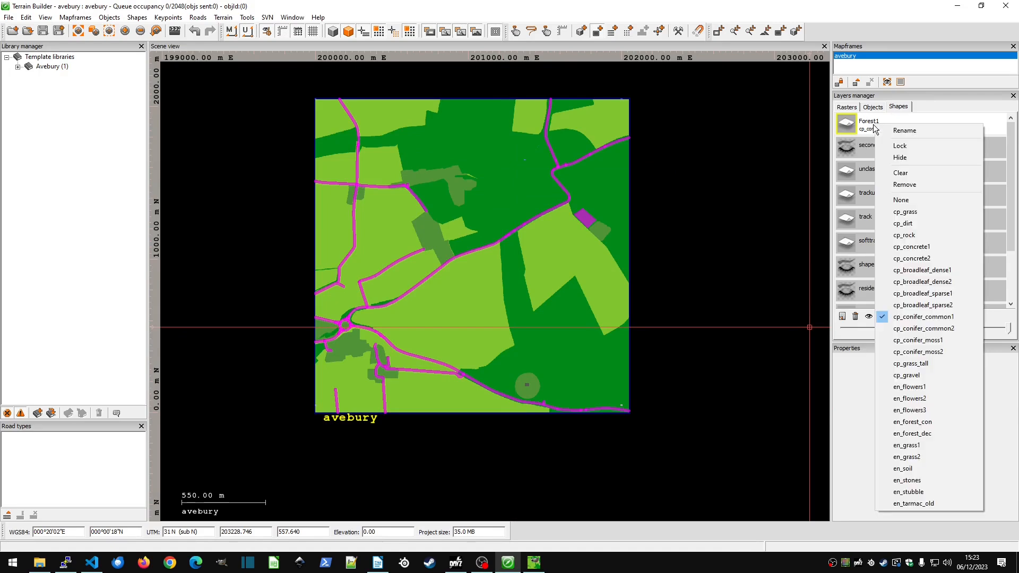
left_click(922, 202)
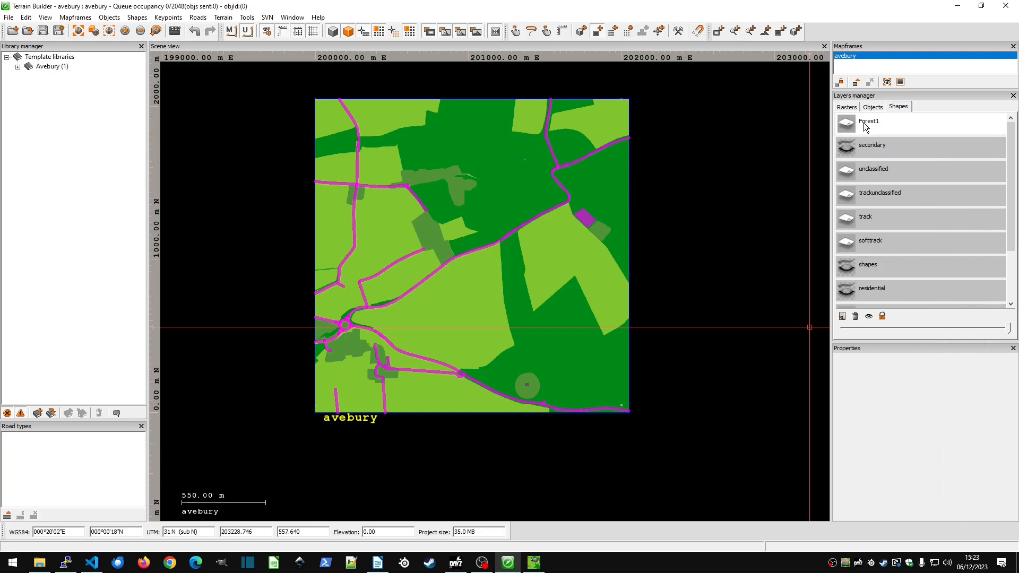
left_click(28, 31)
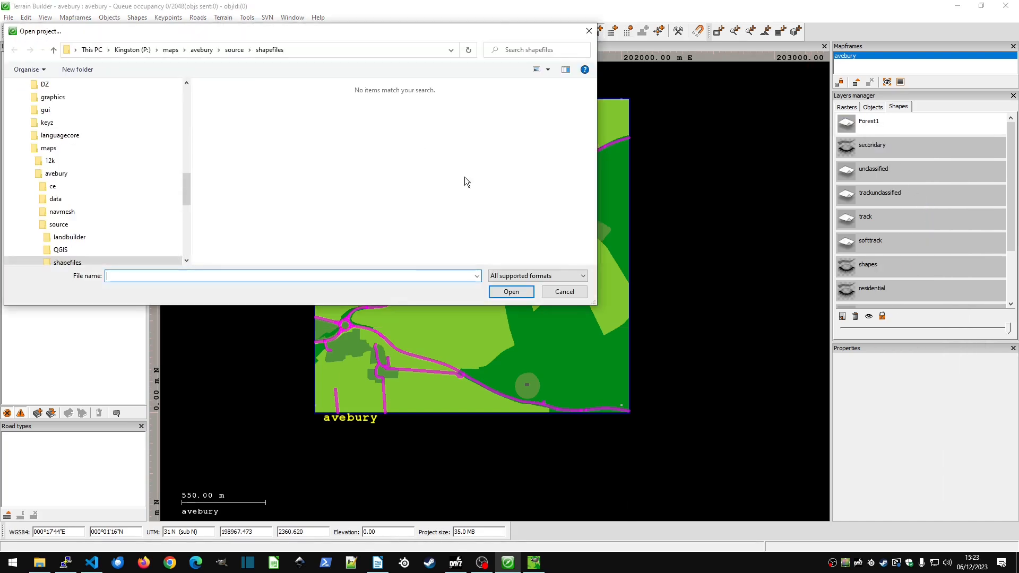
left_click(565, 291)
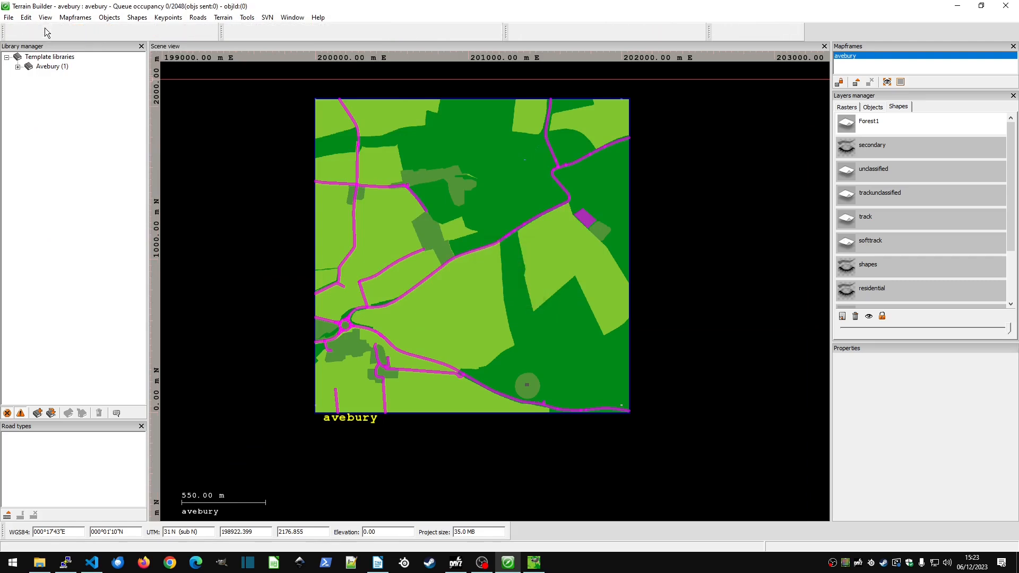
Step: Refresh the my_surfacemask.png raster's content from source and check the forest area on the map
left_click(874, 108)
left_click(847, 107)
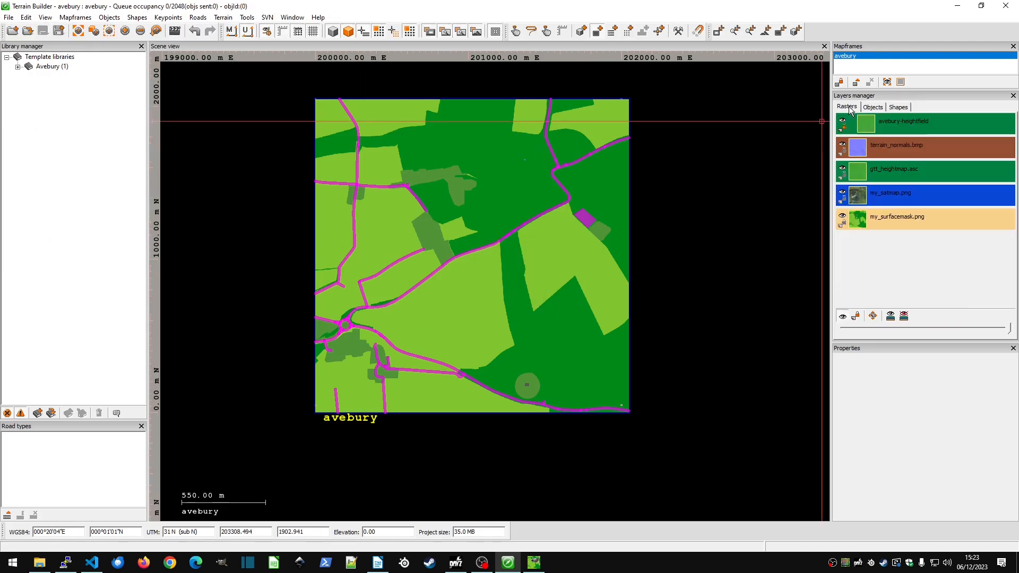
right_click(898, 220)
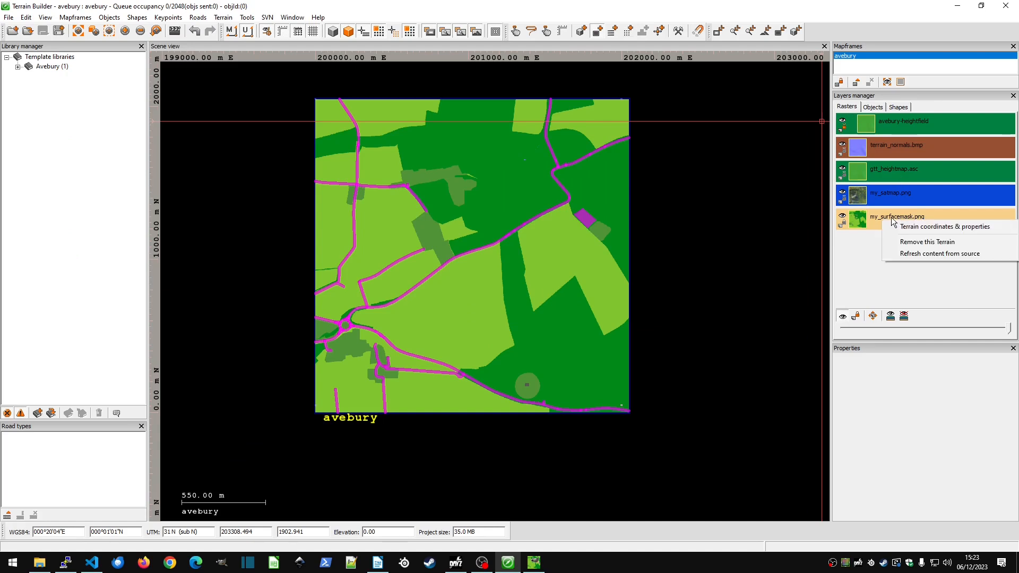
left_click(923, 252)
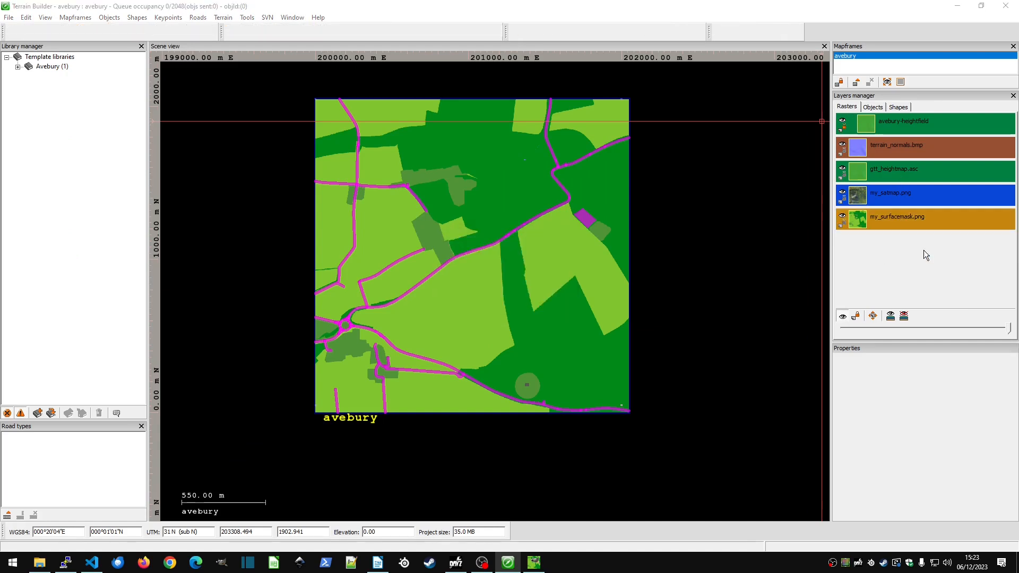
scroll(632, 234, "up", 5)
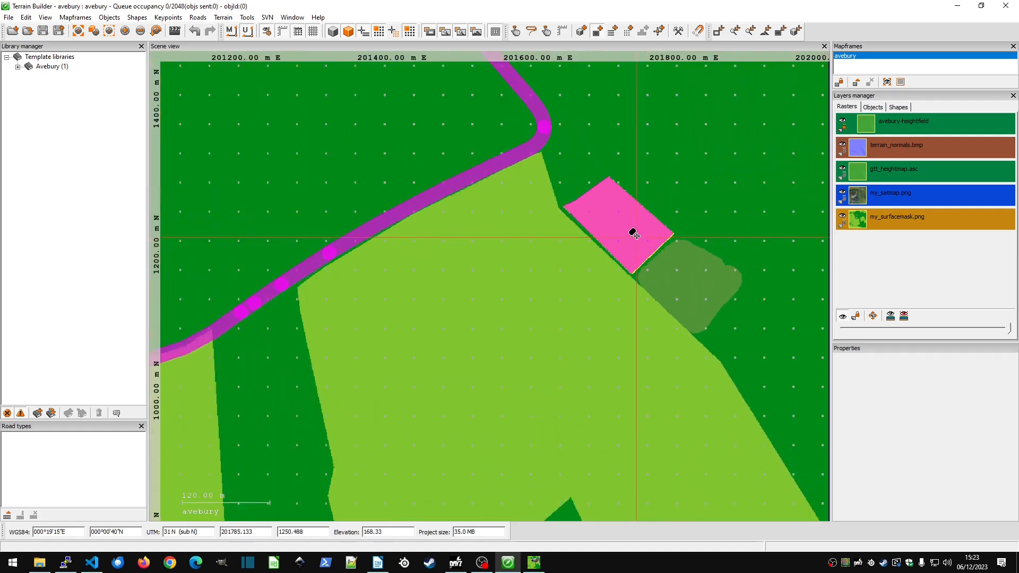
scroll(673, 245, "down", 2)
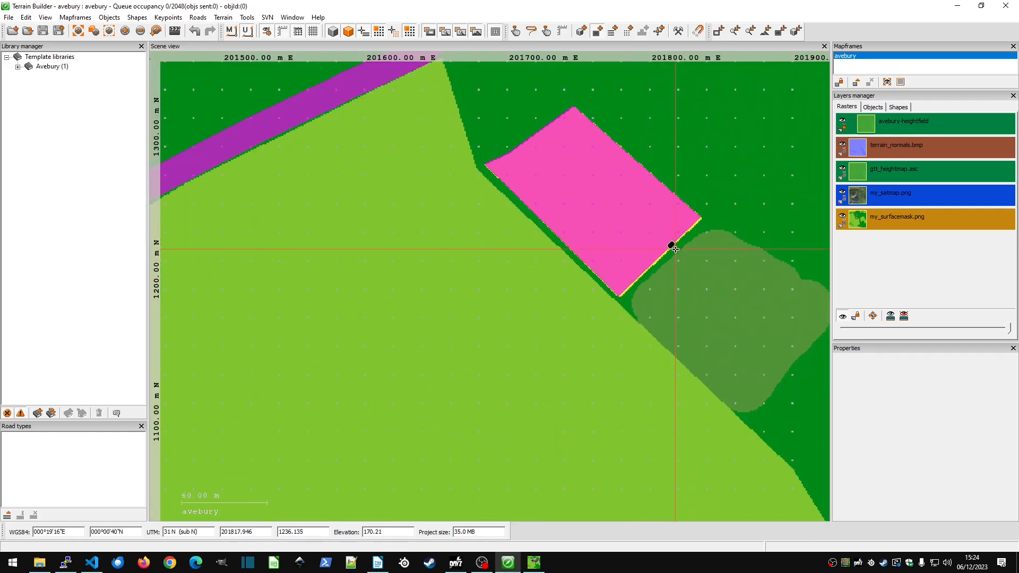
scroll(669, 239, "down", 1)
scroll(674, 237, "up", 2)
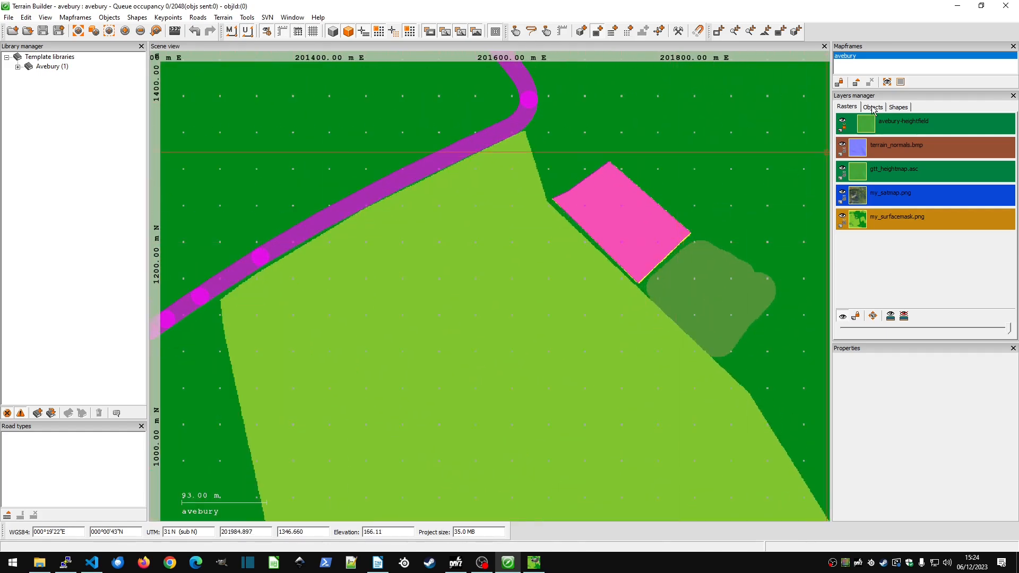
Step: Hide the Forest1 shapes layer and save the avebury project
left_click(897, 108)
right_click(871, 122)
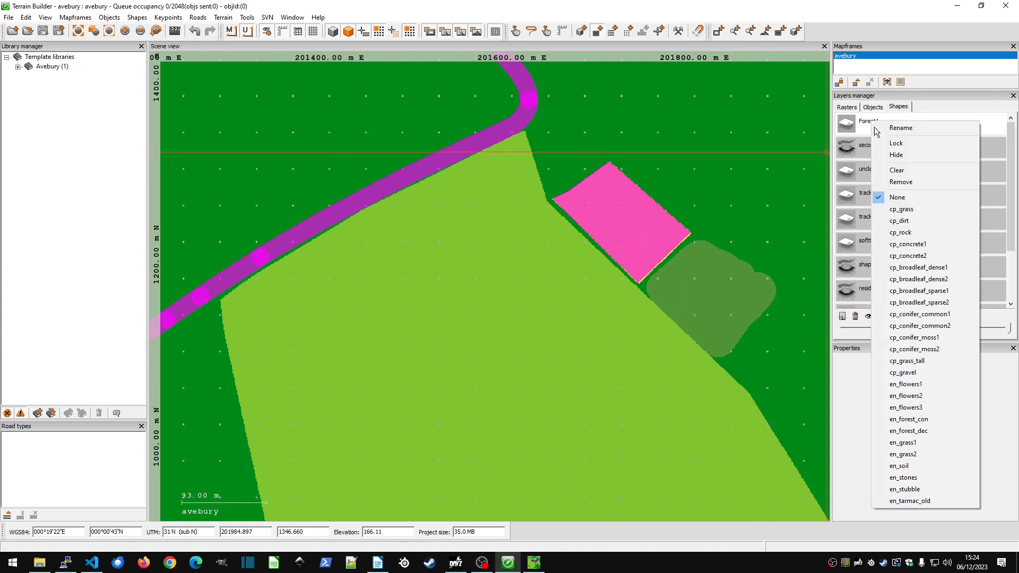
left_click(906, 155)
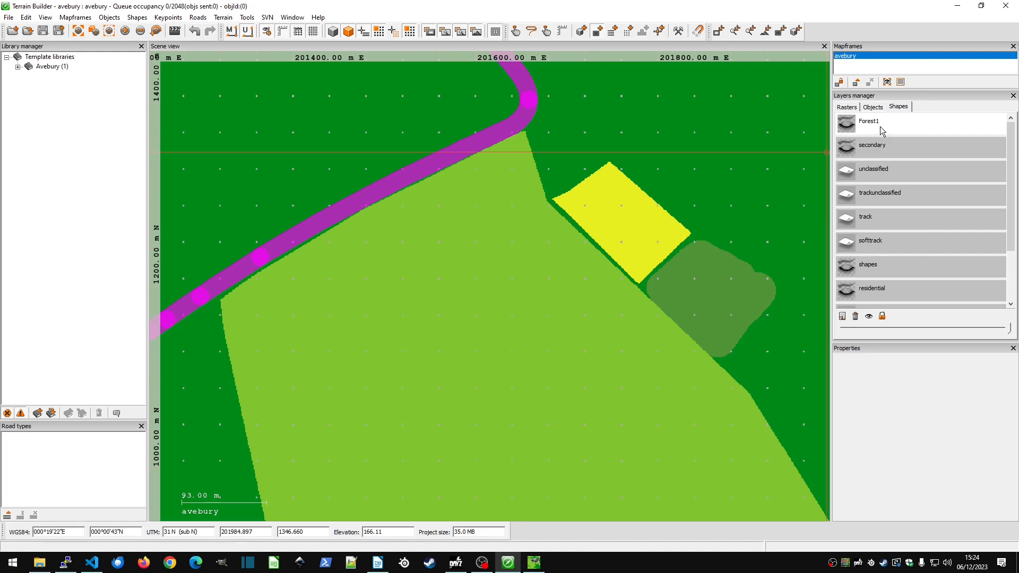
scroll(677, 212, "down", 6)
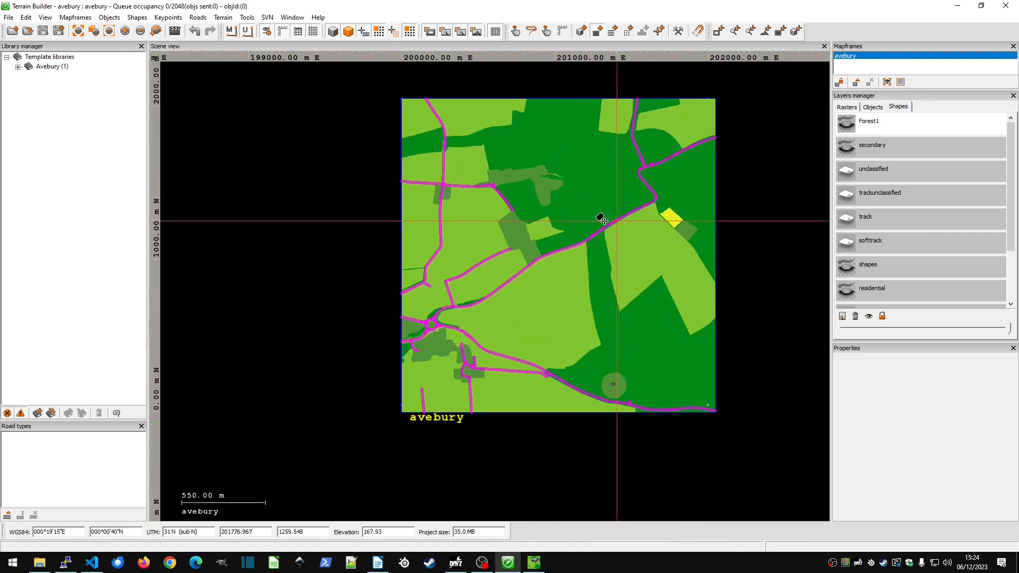
middle_click_drag(604, 221, 634, 253)
left_click(43, 33)
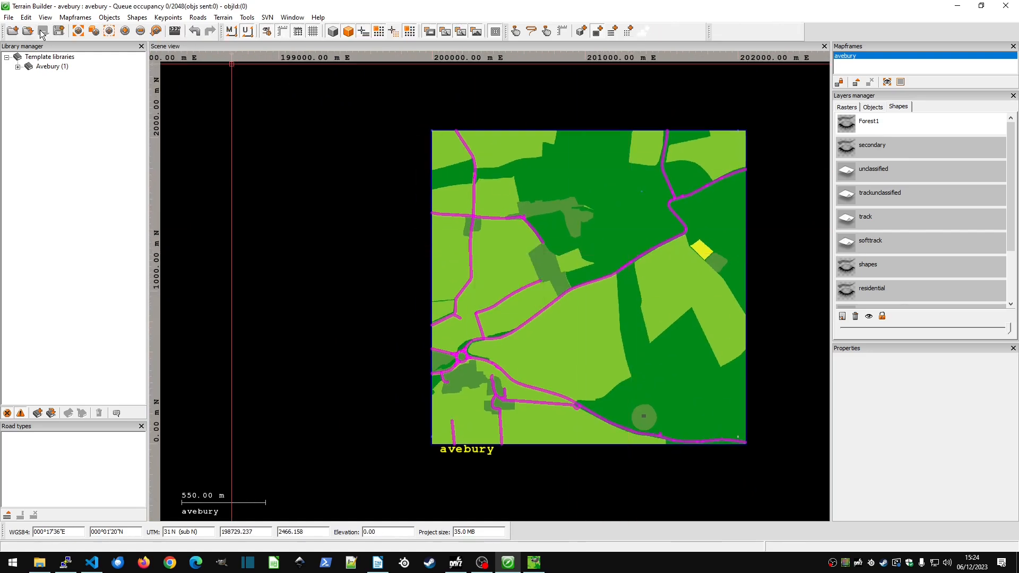
middle_click_drag(607, 300, 496, 282)
scroll(585, 231, "up", 2)
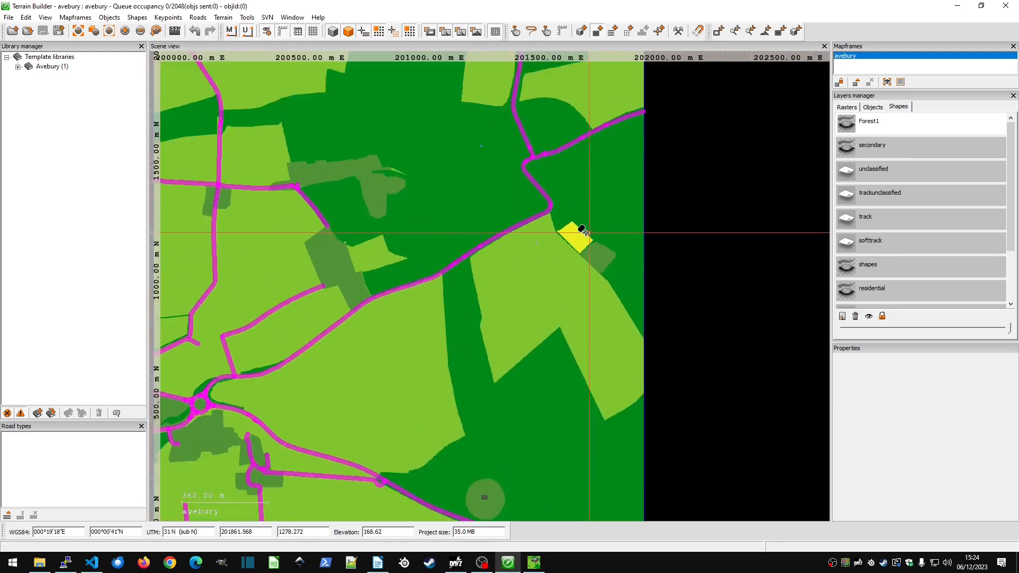
scroll(585, 231, "up", 3)
scroll(585, 260, "up", 2)
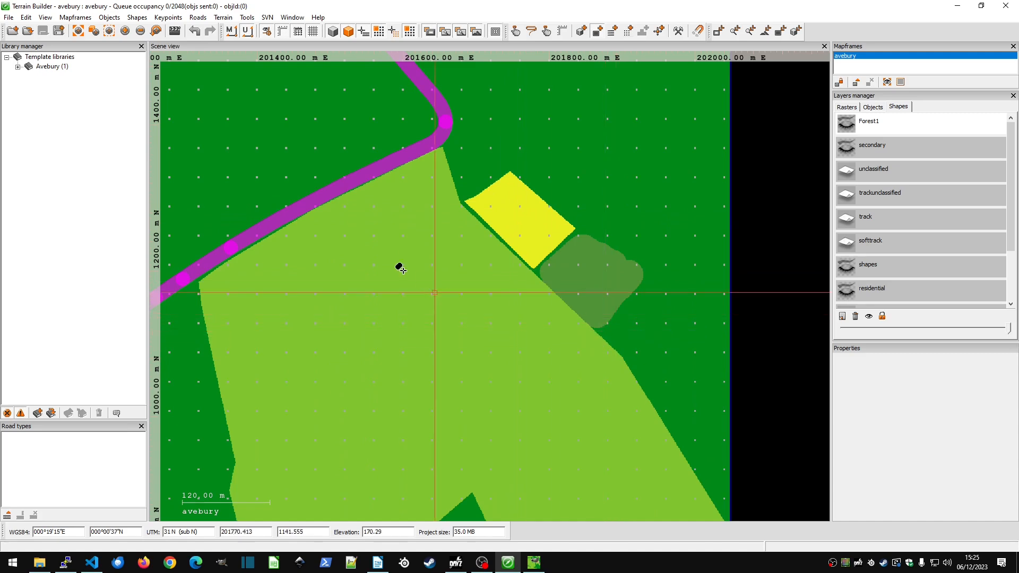
middle_click_drag(318, 212, 463, 255)
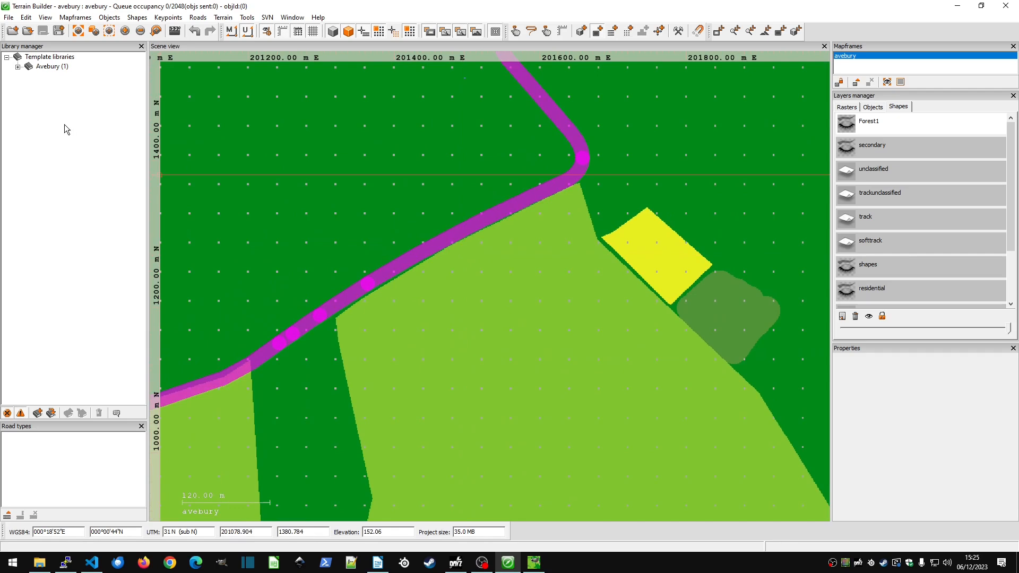
Step: Start a new template library named Trees, set to be created from a directory with subdirectories included
right_click(44, 60)
left_click(41, 61)
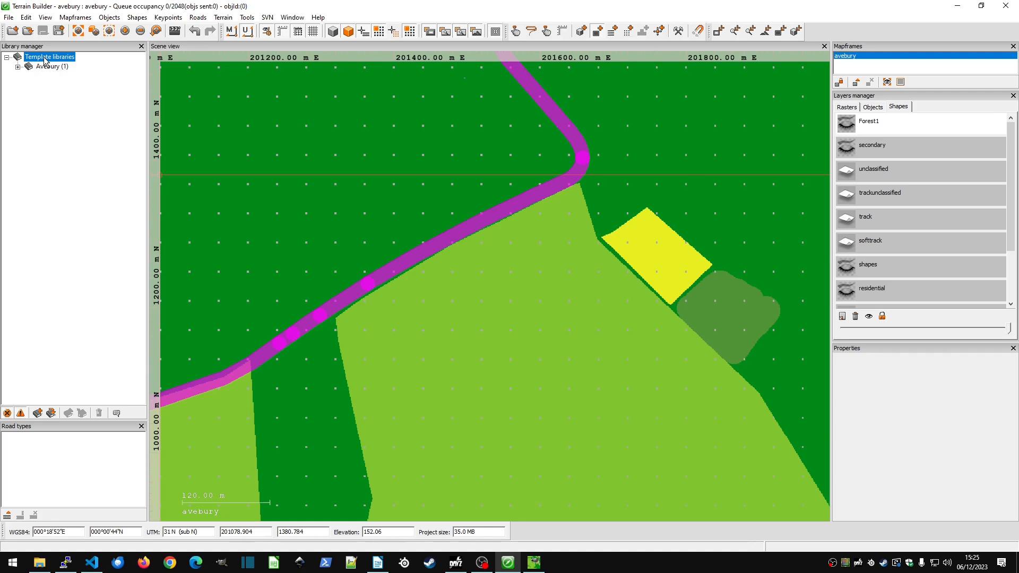
right_click(45, 62)
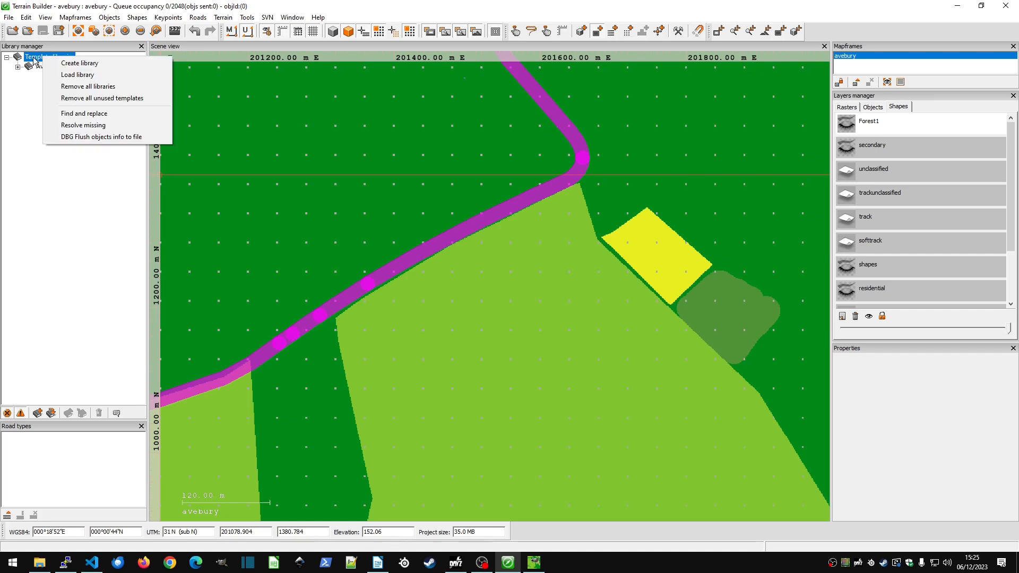
left_click(77, 63)
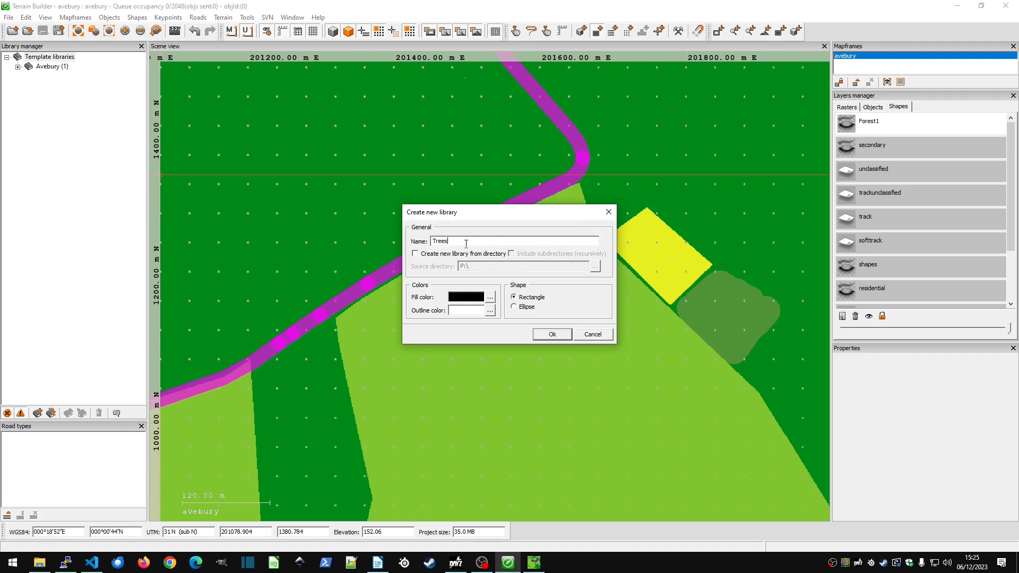
left_click(443, 259)
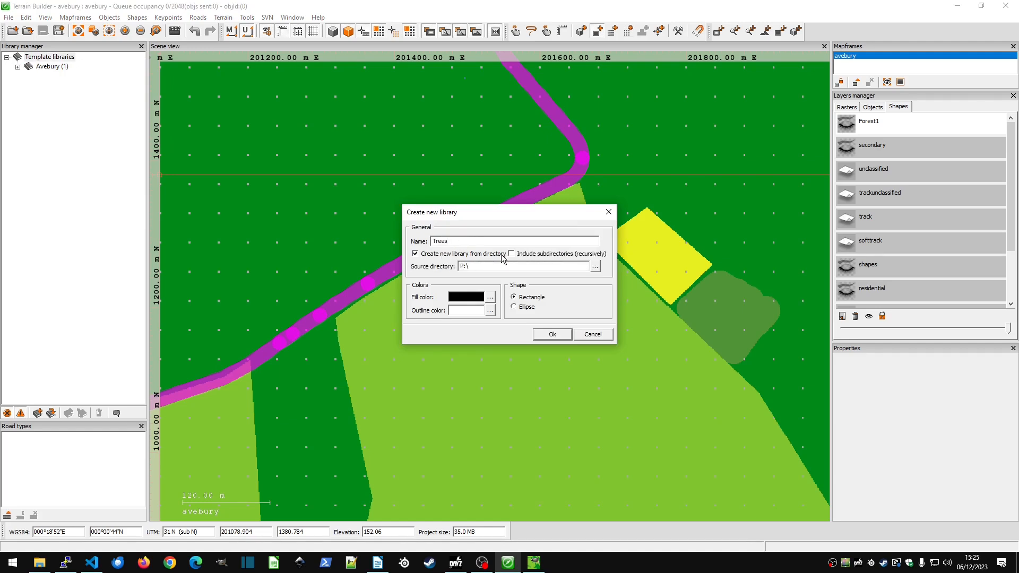
left_click(531, 259)
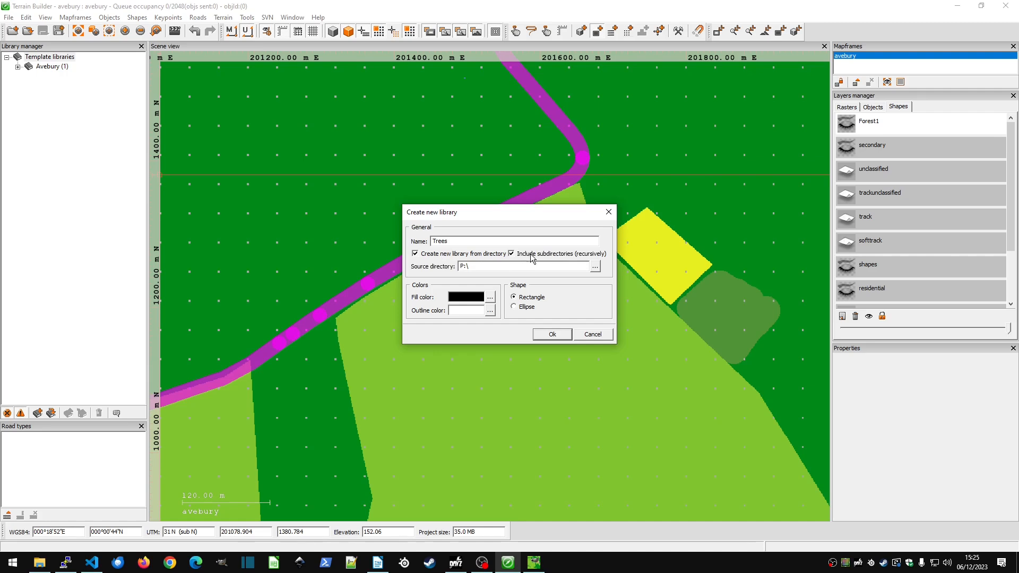
Step: Set the source directory to P:\DZ\plants\tree and create the Trees library
left_click(595, 266)
scroll(553, 291, "down", 3)
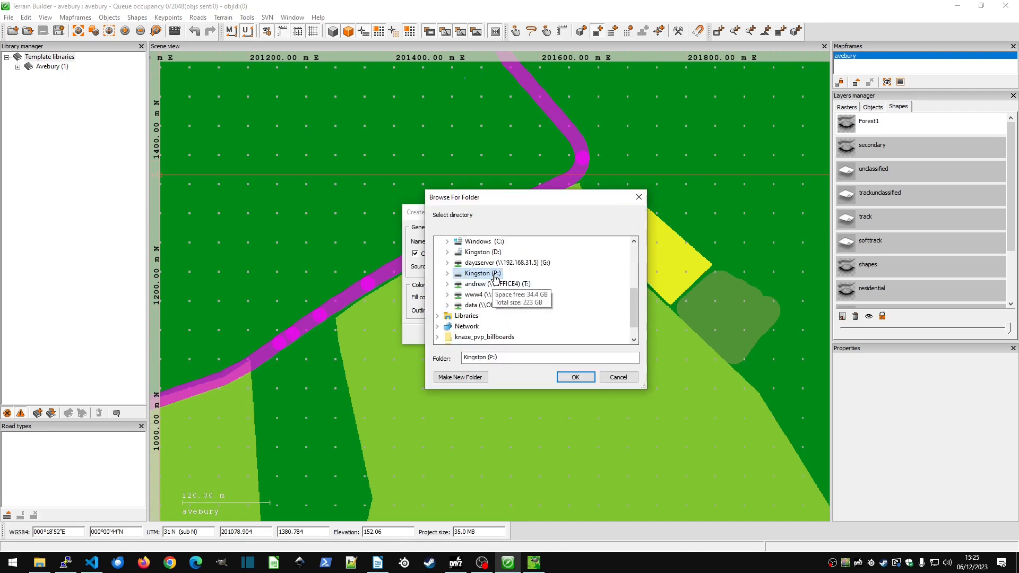
double_click(495, 275)
double_click(488, 309)
scroll(551, 297, "down", 3)
double_click(495, 264)
double_click(501, 295)
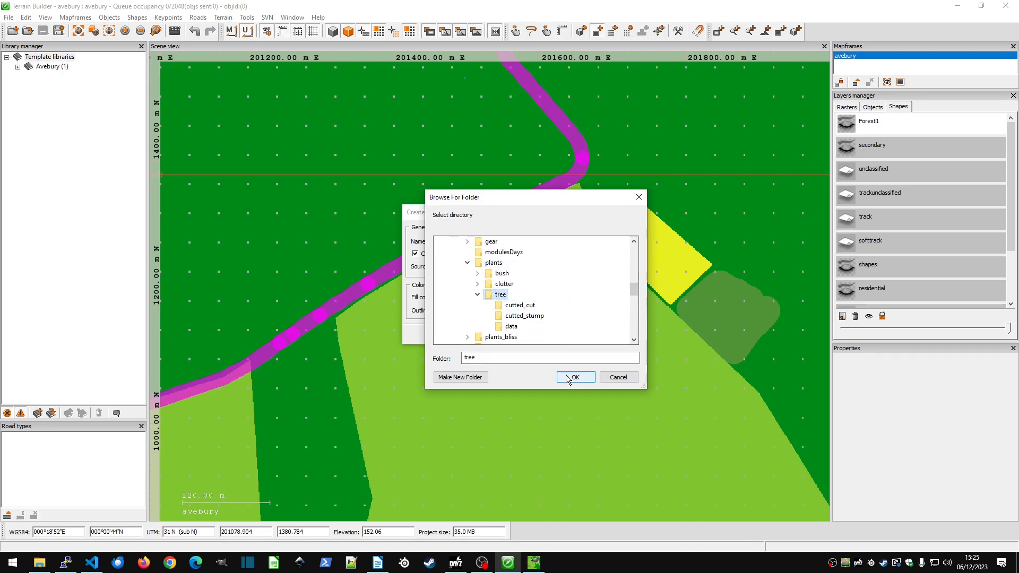
left_click(569, 380)
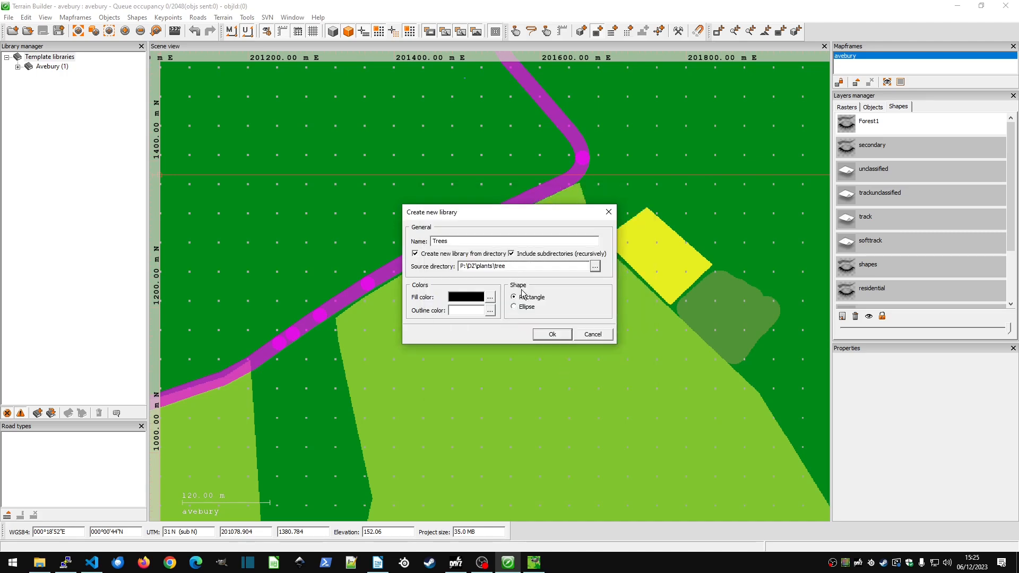
left_click(547, 336)
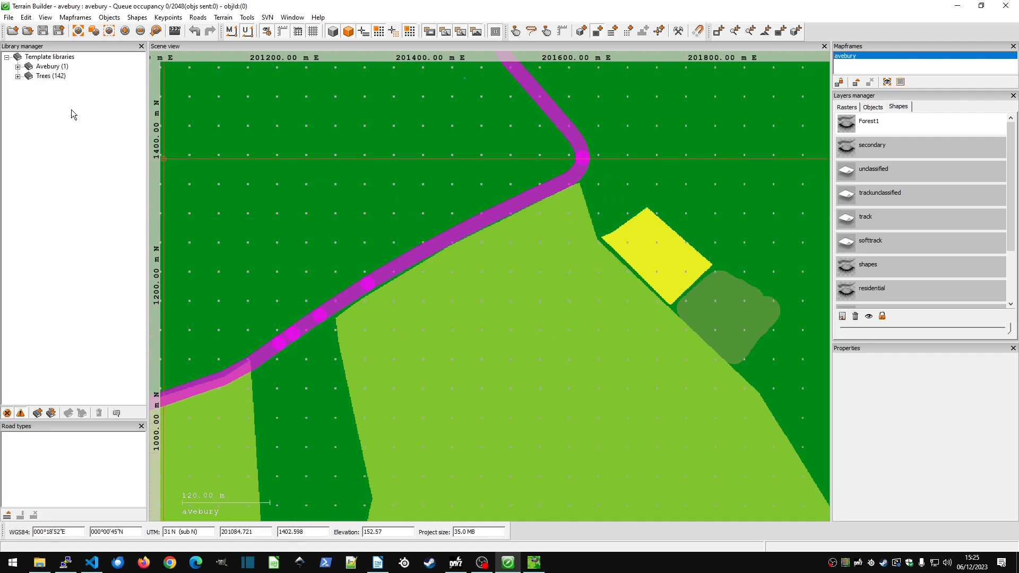
Step: Place three t_PinusSylvestris_3fc objects from the Trees library beside the western corner of the yellow forest area and save the project
left_click(17, 76)
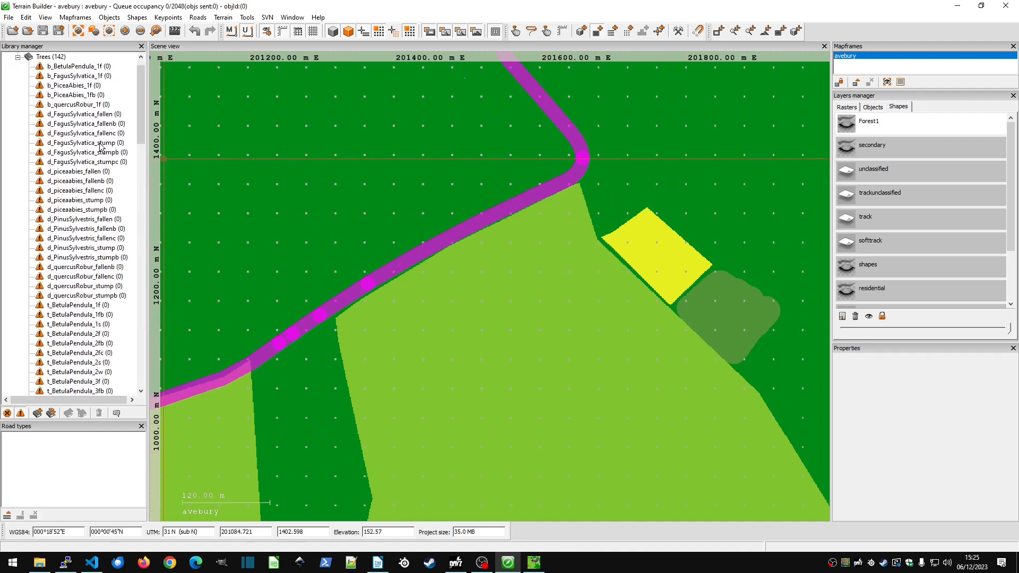
scroll(82, 125, "down", 7)
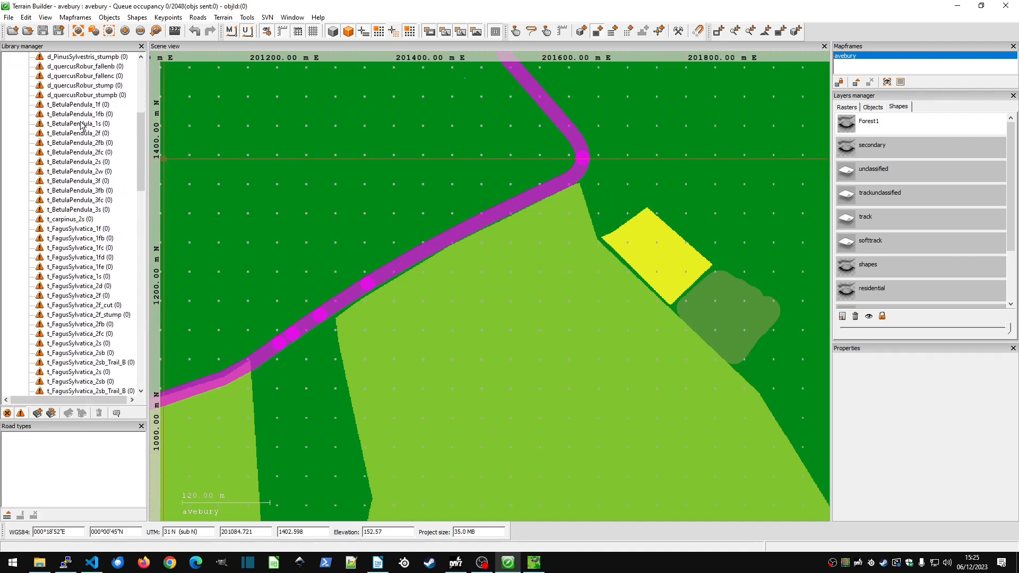
scroll(81, 125, "down", 20)
scroll(77, 170, "down", 4)
left_click(85, 181)
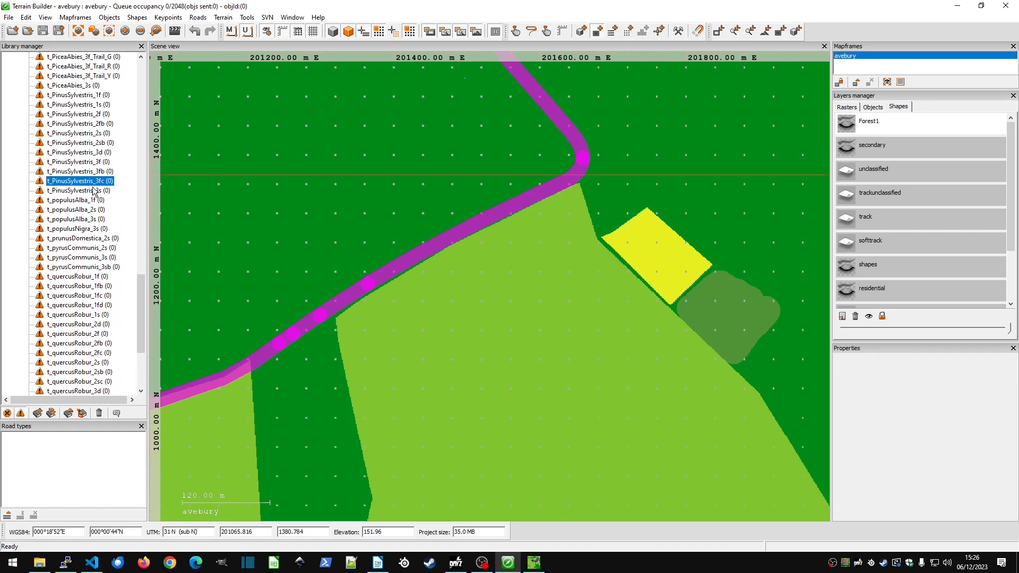
left_click(546, 30)
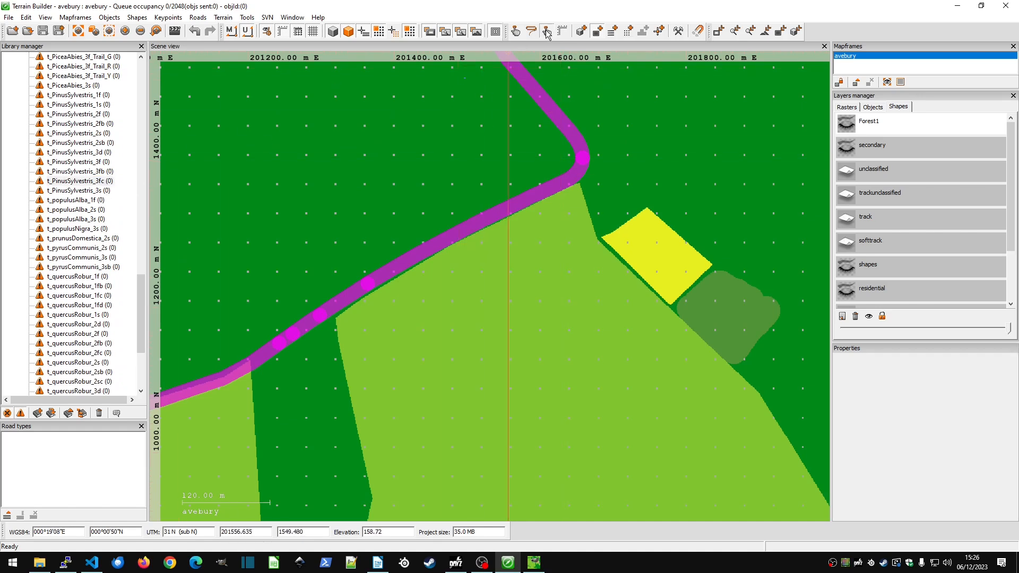
left_click(582, 33)
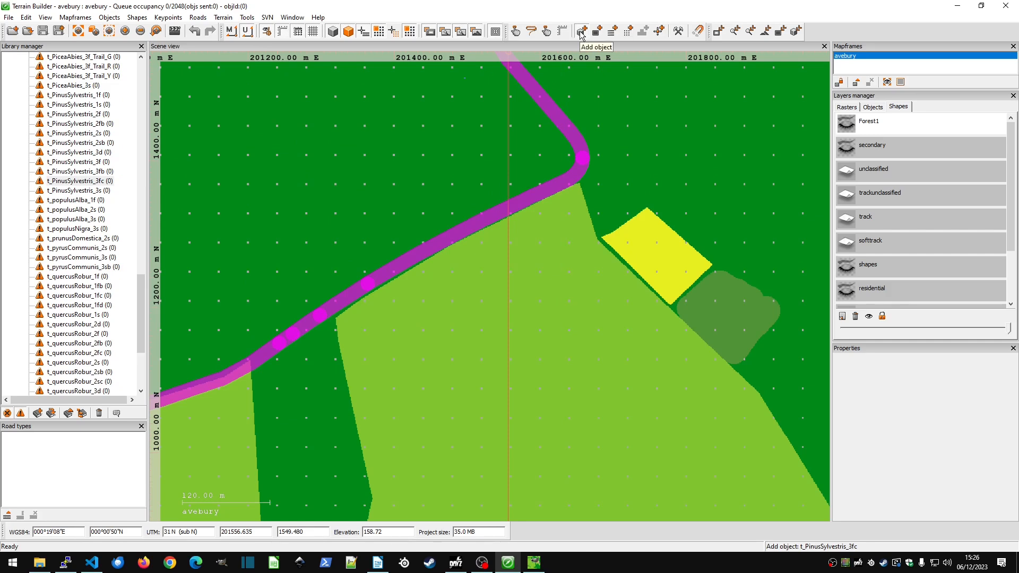
left_click(568, 209)
left_click(583, 236)
left_click(603, 263)
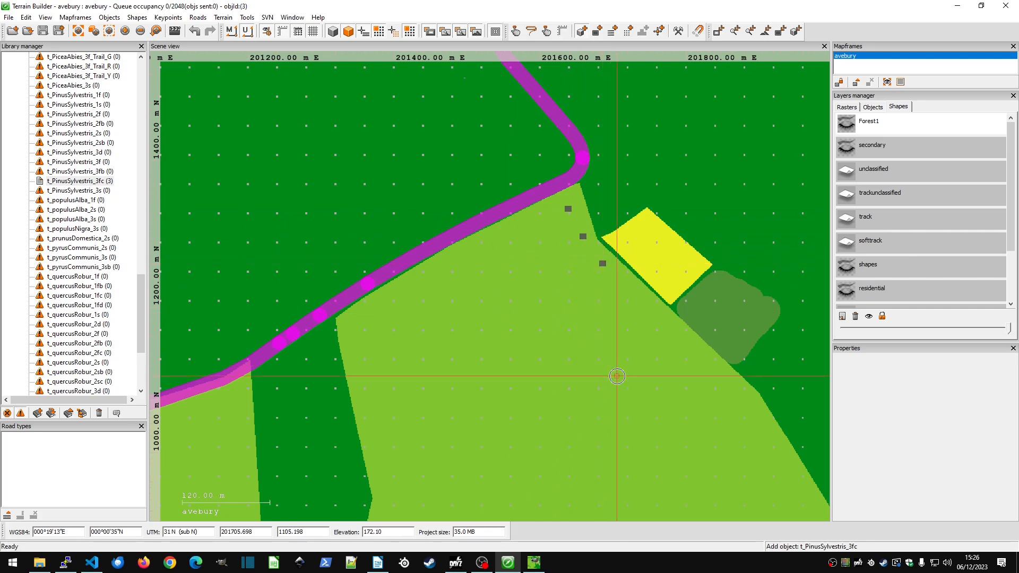
left_click(42, 33)
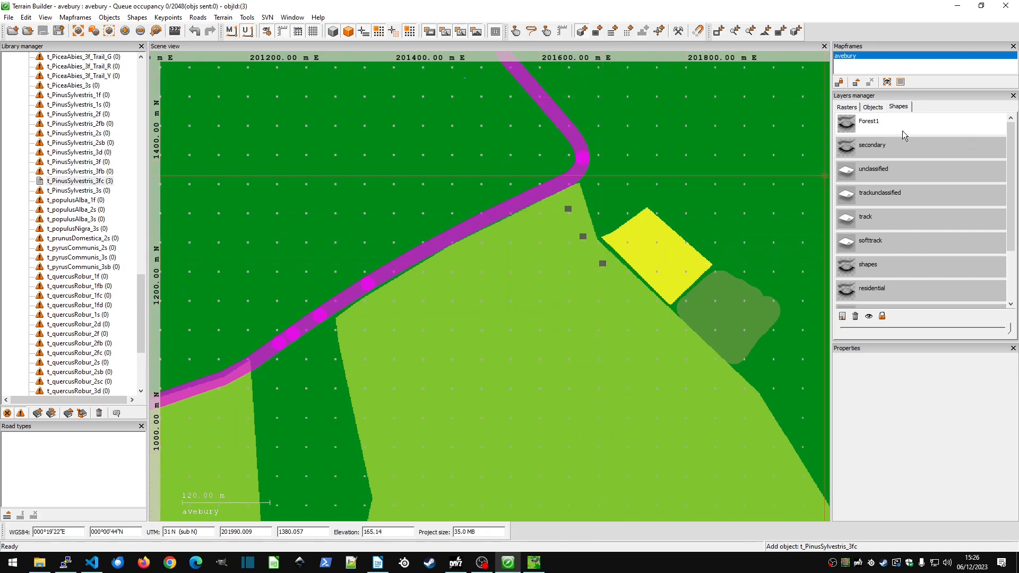
Step: Show the hidden Forest1 shapes layer on the map
left_click(855, 108)
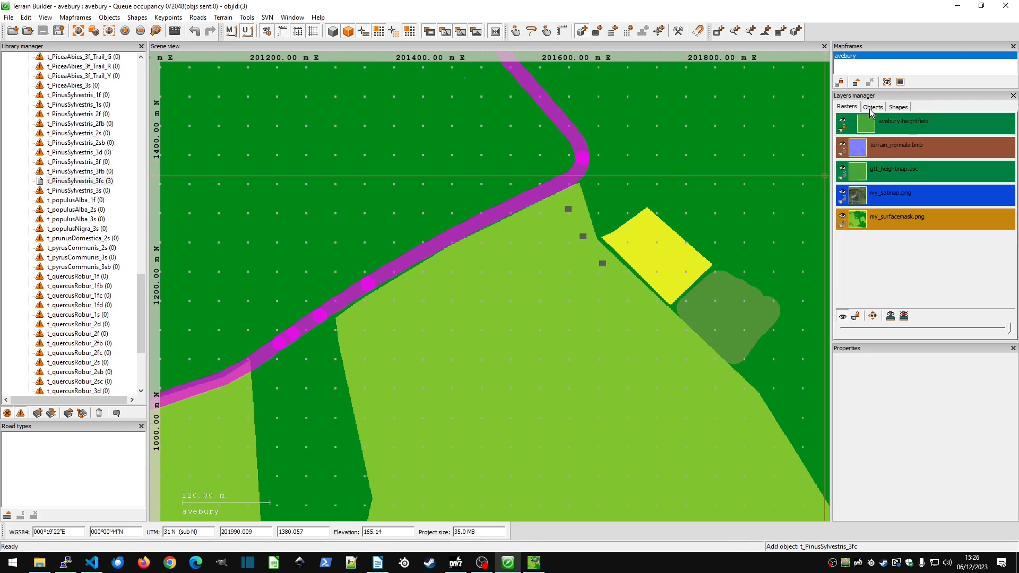
left_click(874, 108)
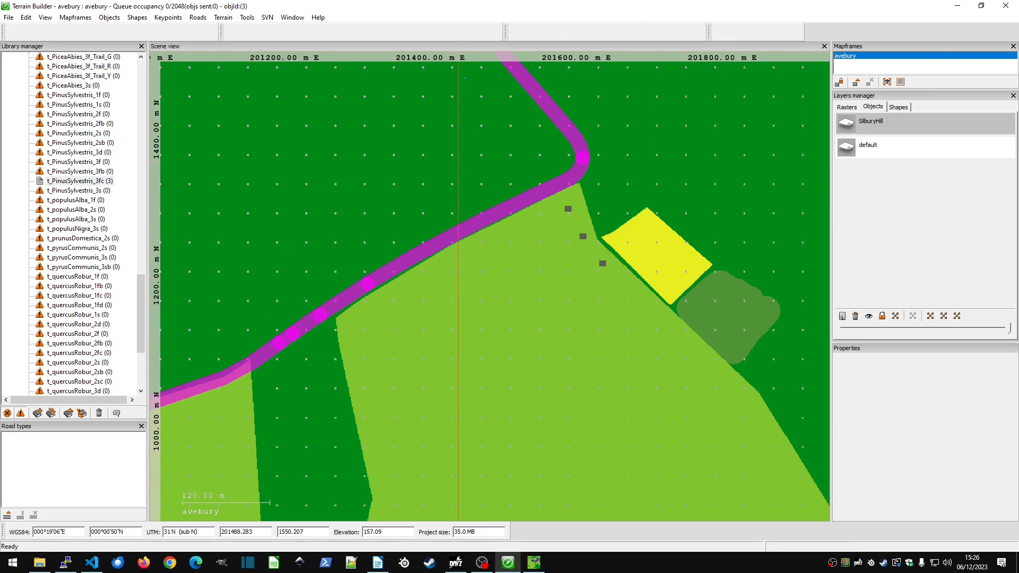
left_click(628, 242)
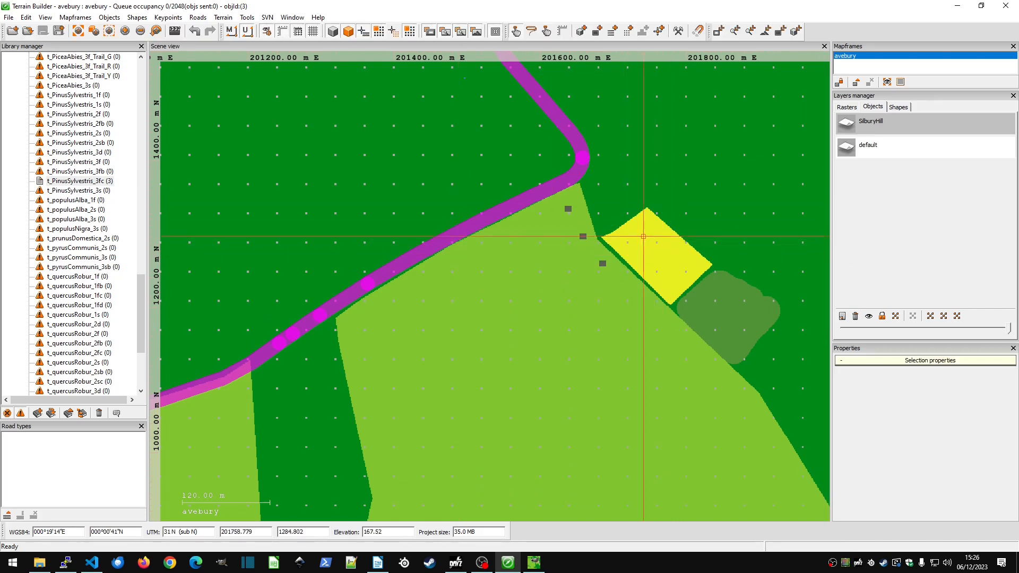
left_click(899, 106)
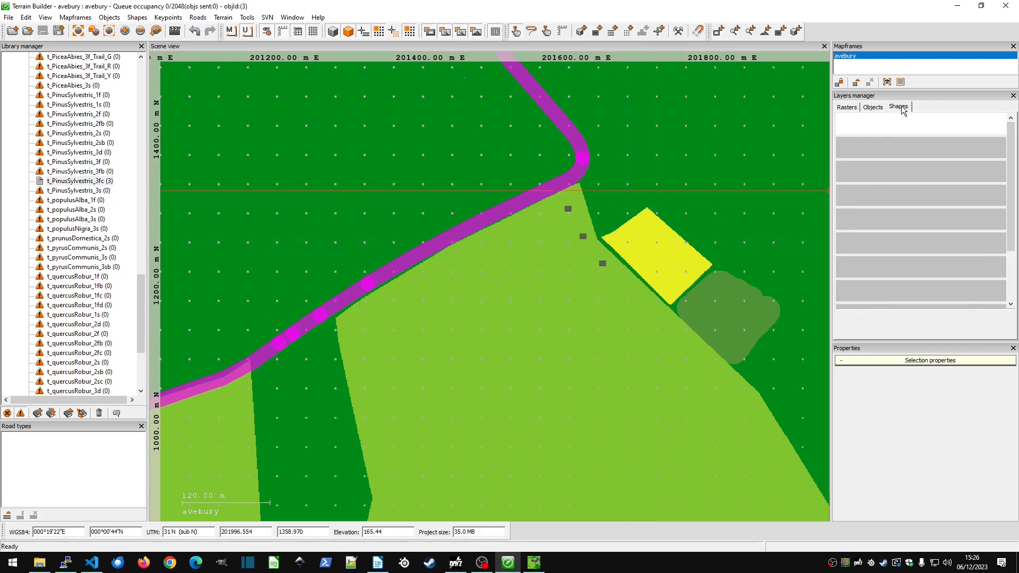
right_click(878, 126)
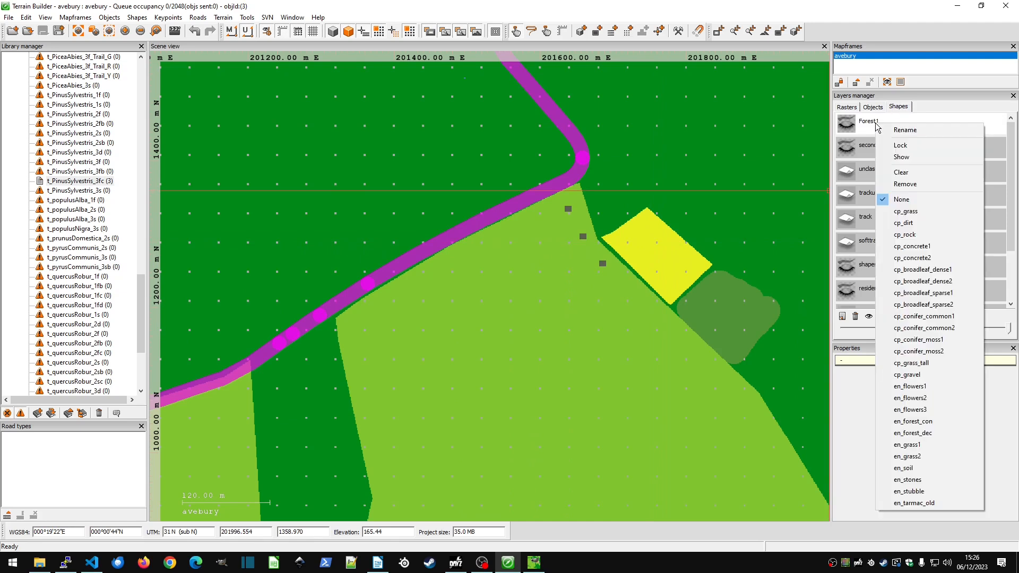
left_click(911, 158)
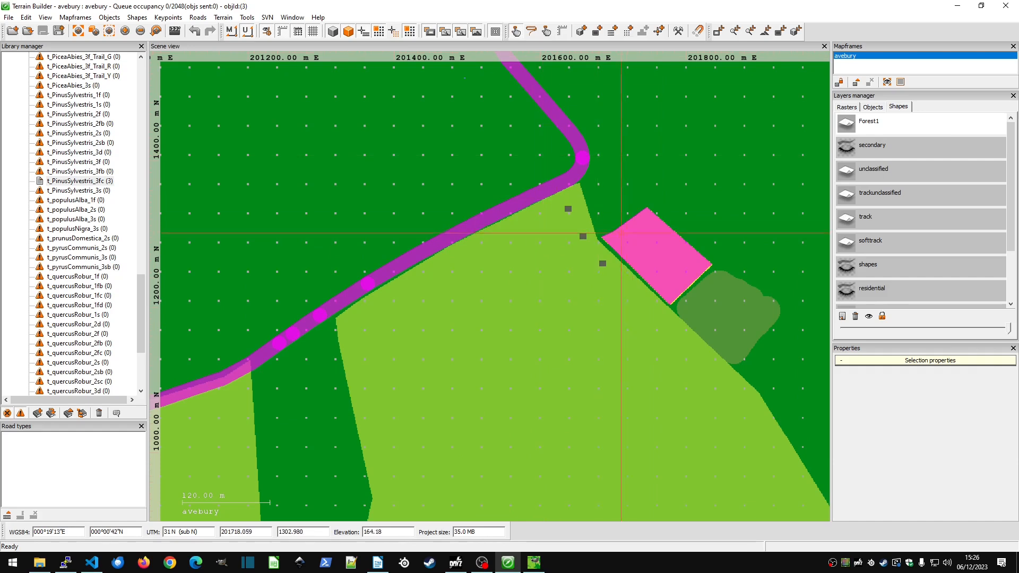
Step: Fill the Forest1 polygon with new objects using the t_PiceaAbies templates up to t_PiceaAbies_3f, with the preset name Fir
left_click(618, 238)
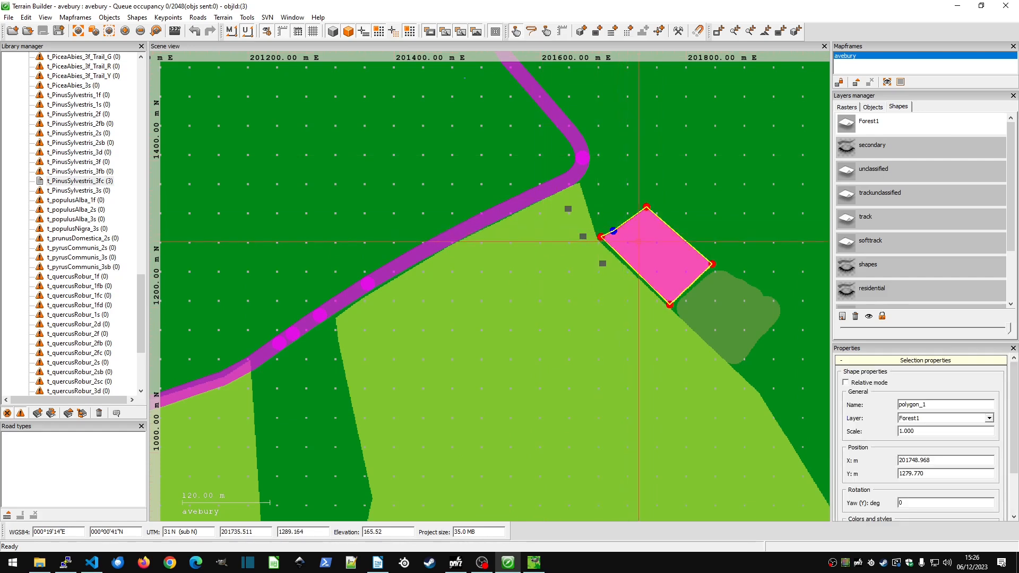
right_click(636, 237)
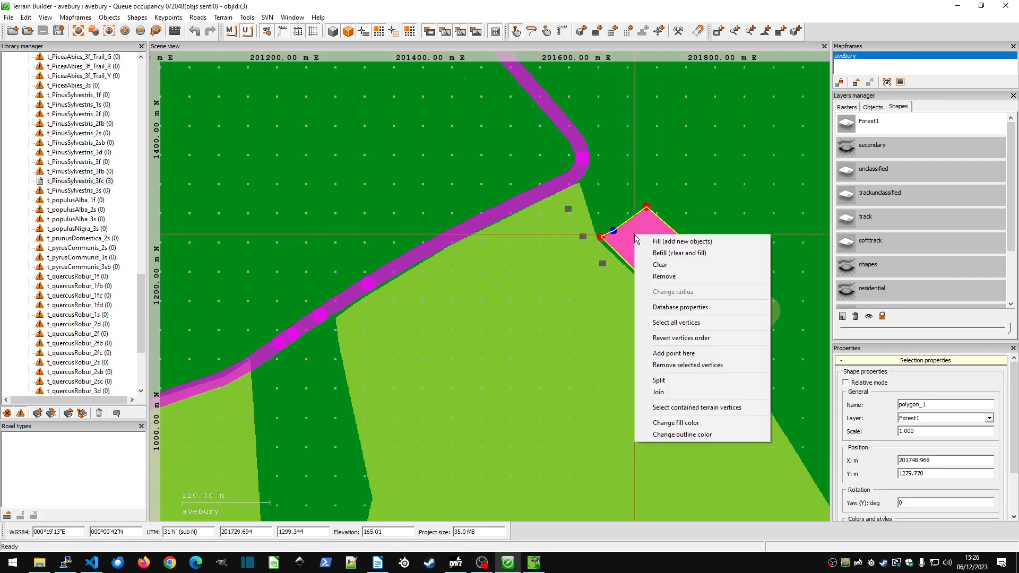
left_click(657, 241)
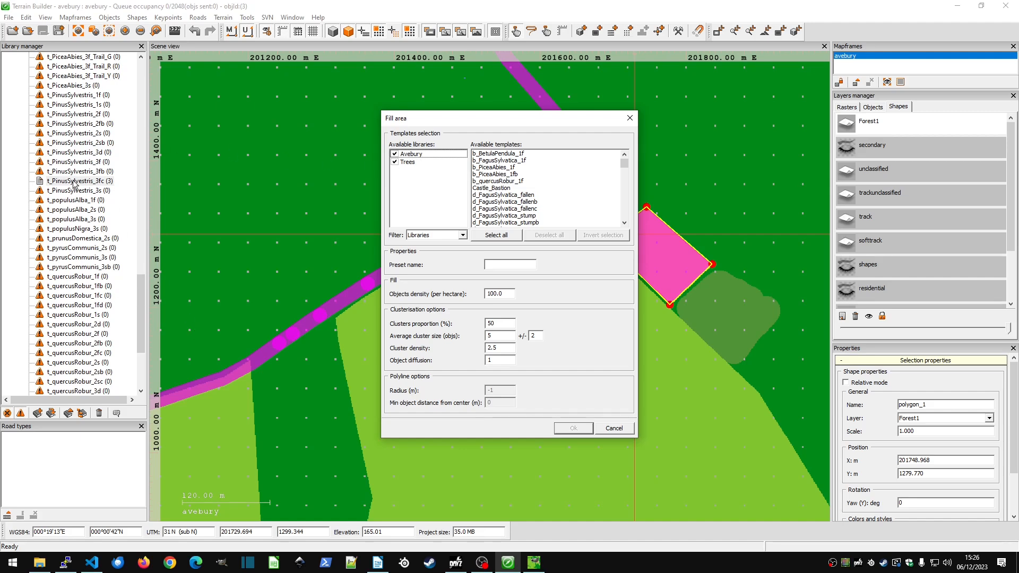
mouse_move(626, 165)
left_mouse_down()
mouse_move(626, 193)
mouse_move(628, 158)
left_mouse_up()
scroll(531, 196, "down", 3)
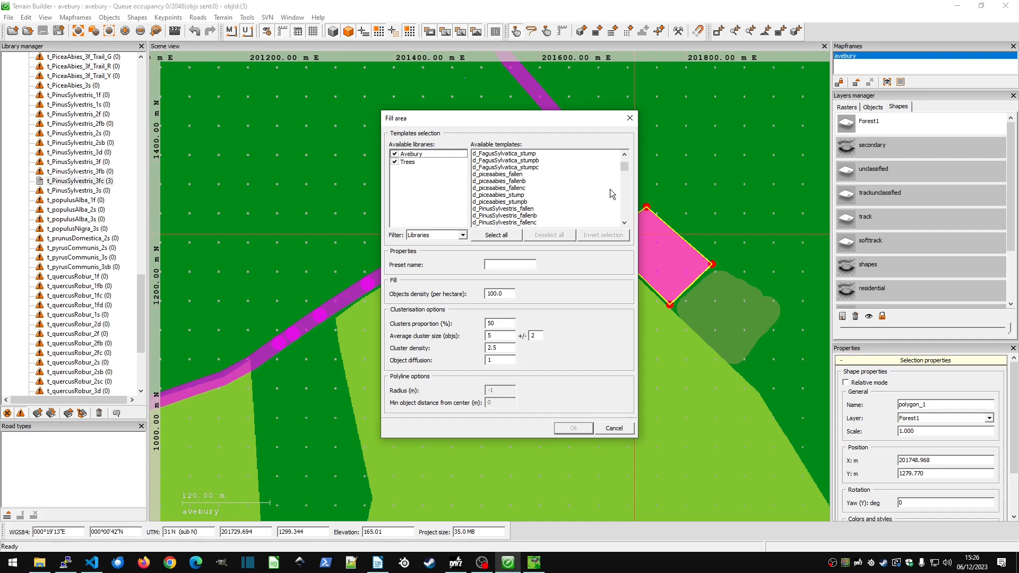
left_click_drag(624, 167, 629, 197)
left_click_drag(514, 198, 512, 153)
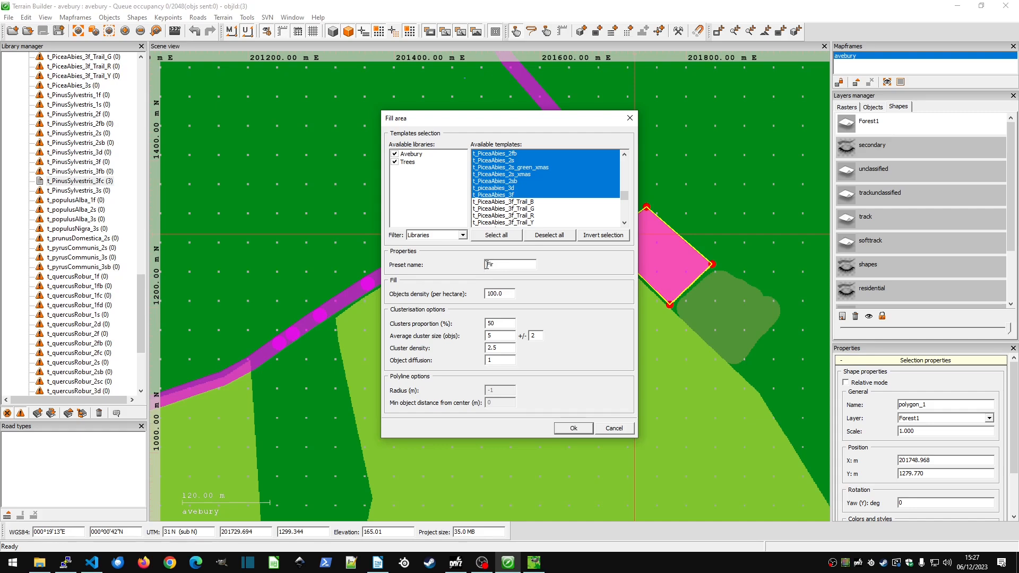
left_click(573, 428)
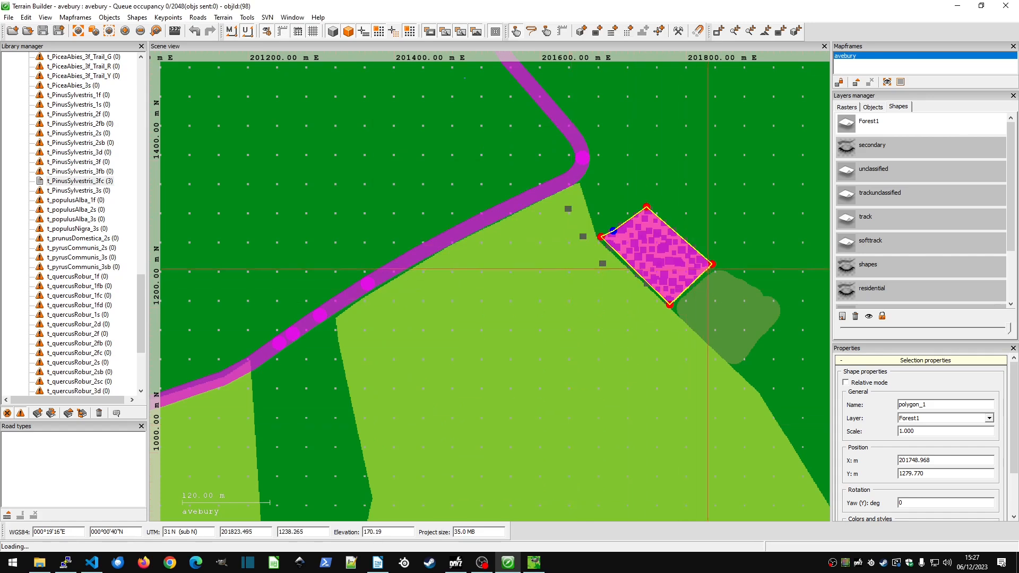
Step: Inspect the trees filling the polygon and hide the Forest1 shapes layer
scroll(688, 241, "up", 4)
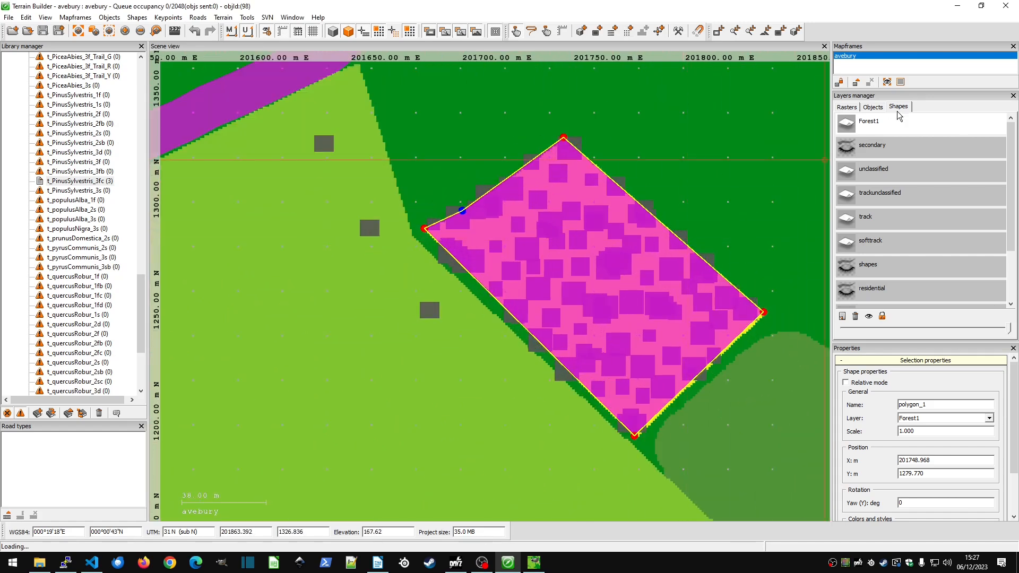
left_click(874, 108)
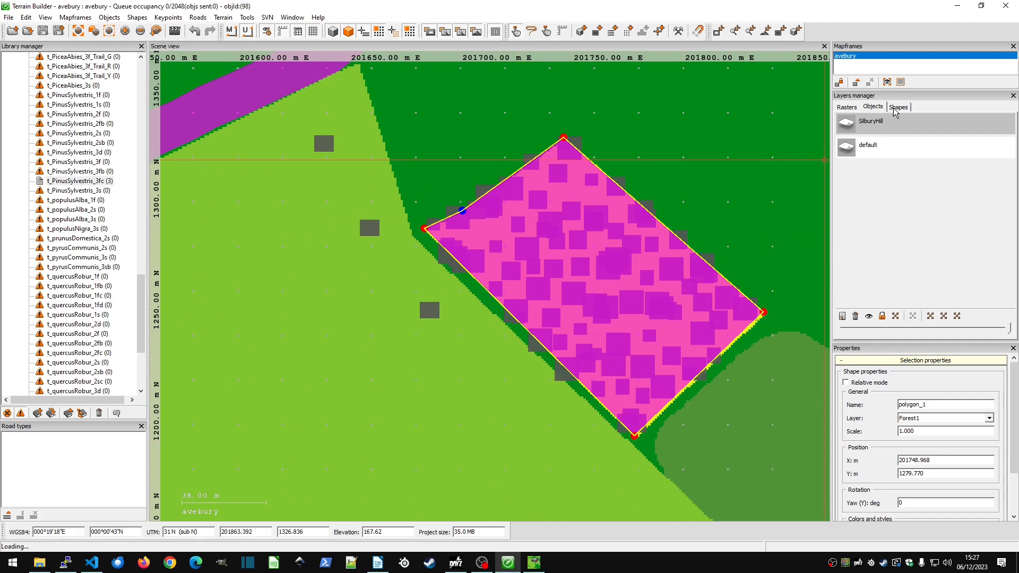
left_click(897, 107)
right_click(886, 126)
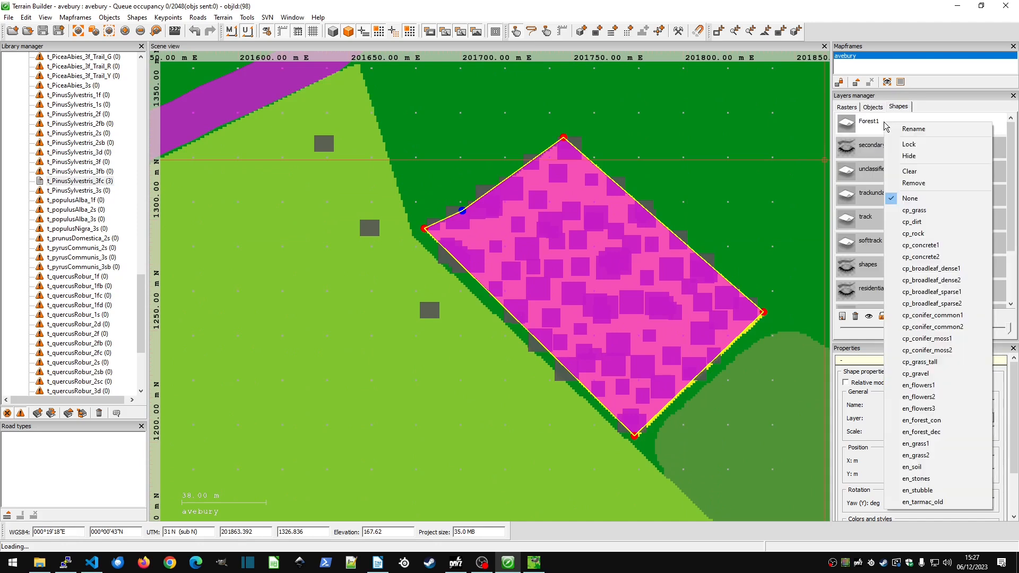
left_click(909, 156)
scroll(655, 269, "down", 4)
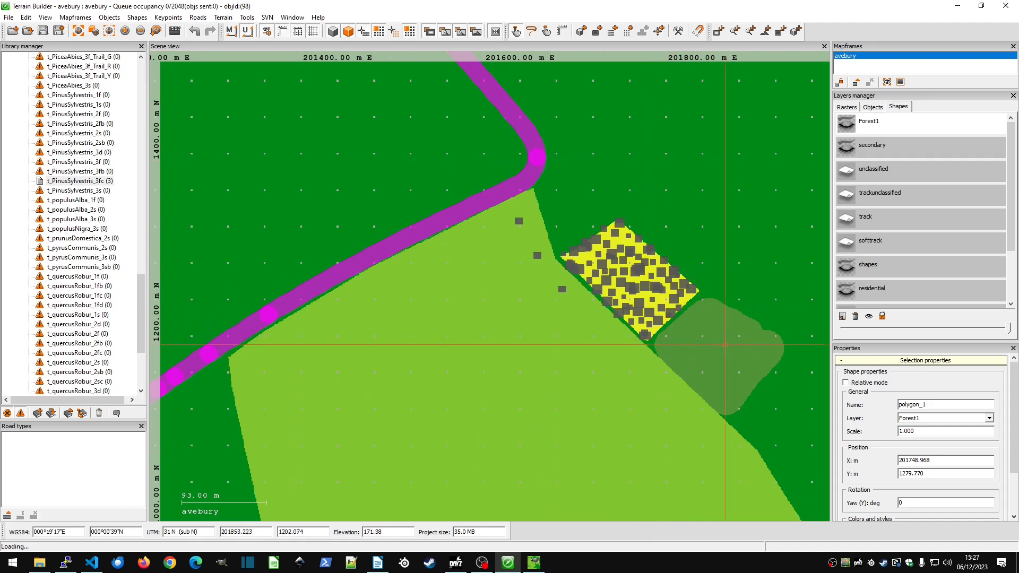
Step: Create a new shapes layer named "the OG forest"
scroll(690, 308, "up", 1)
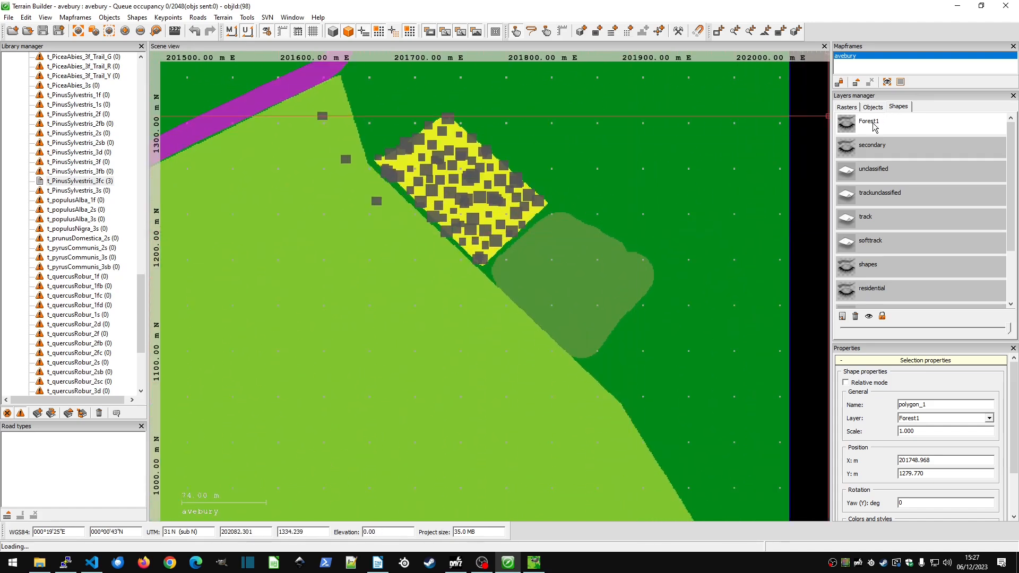
left_click(843, 316)
type("the OG forest")
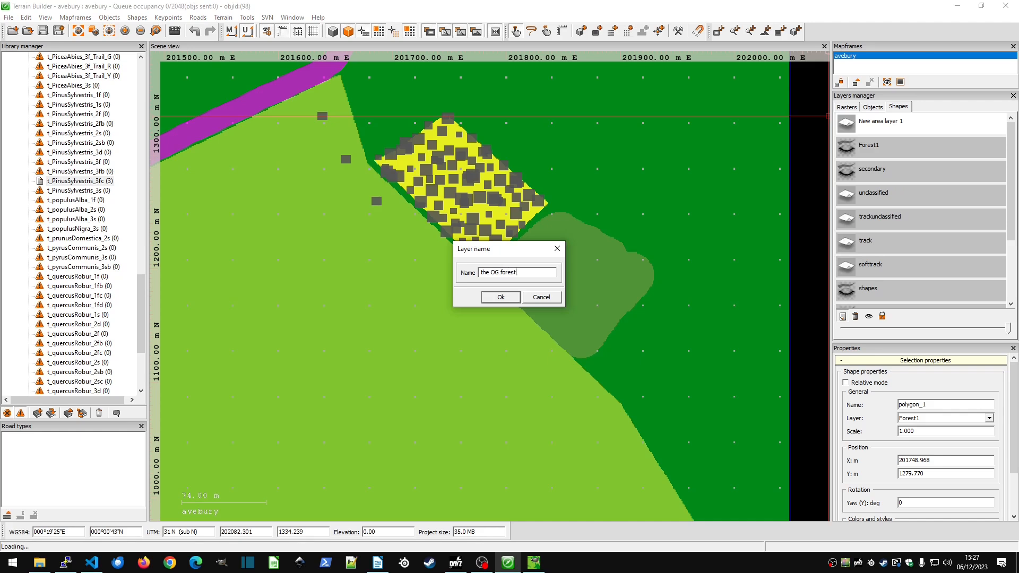
key("Return")
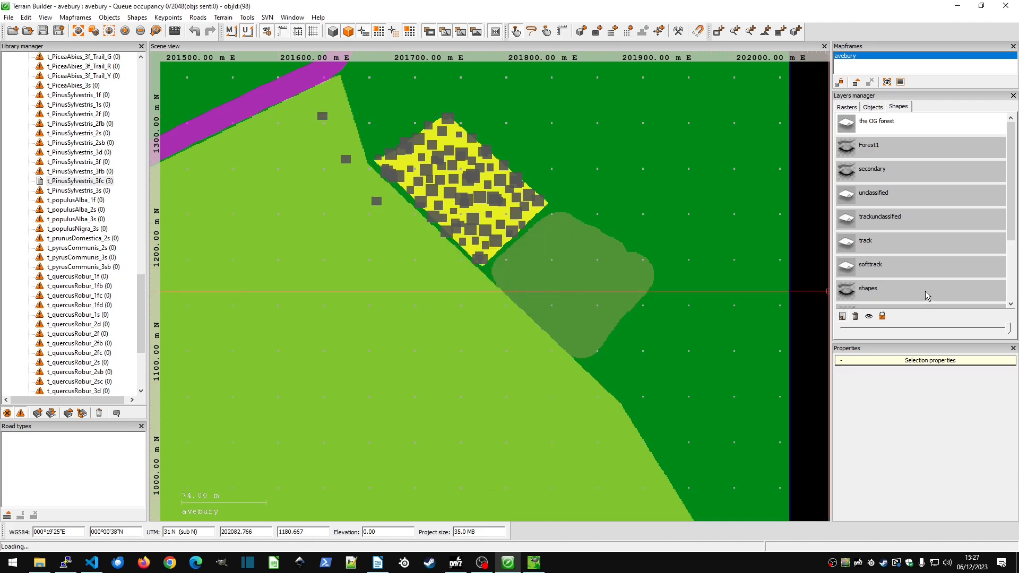
Step: Draw a filled polygon on the "the OG forest" layer, tracing the grey-green forest area beside the yellow one
left_click(598, 33)
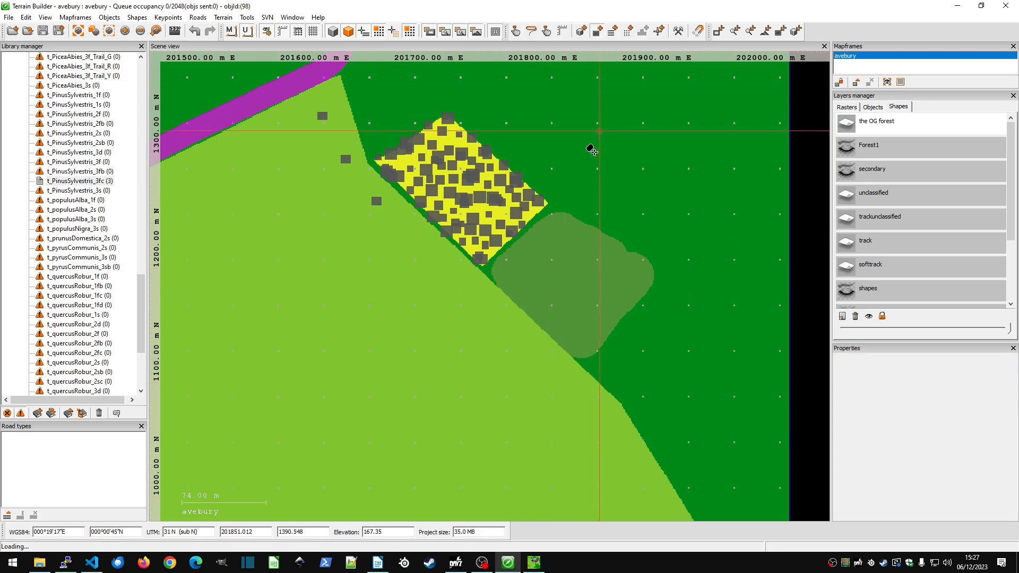
left_click(554, 214)
left_click(492, 275)
left_click(583, 361)
left_click(654, 275)
left_click(566, 215)
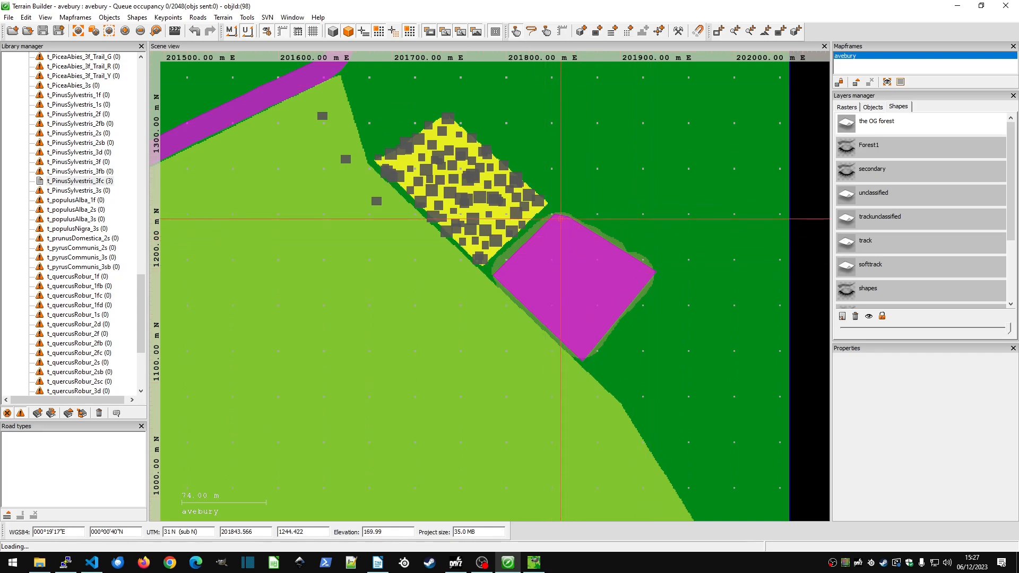
Step: Start filling the new polygon with objects, choosing t_FagusSylvatica_1 templates including t_FagusSylvatica_1fe and t_FagusSylvatica_1s
left_click(561, 219)
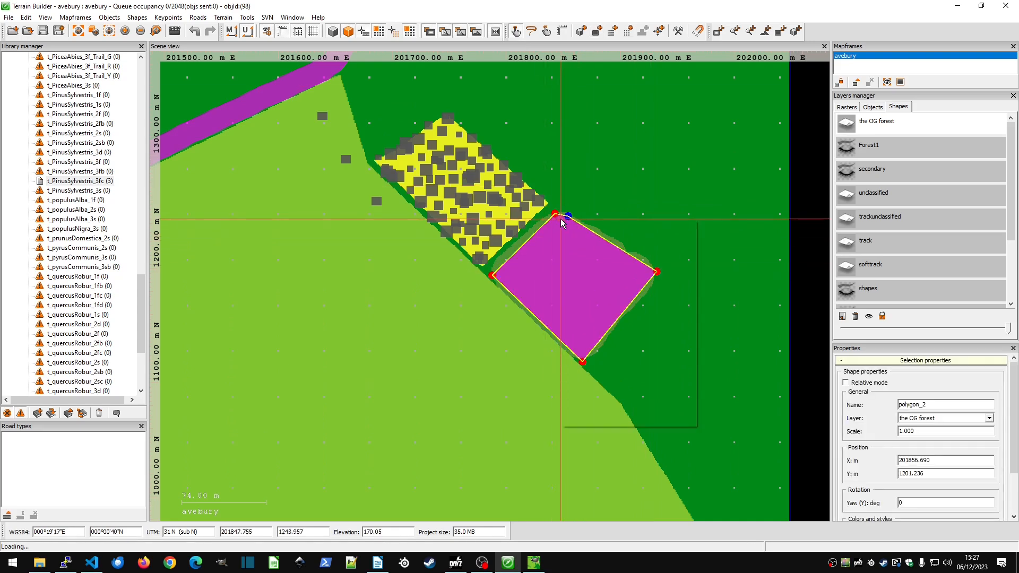
right_click(561, 218)
left_click(578, 227)
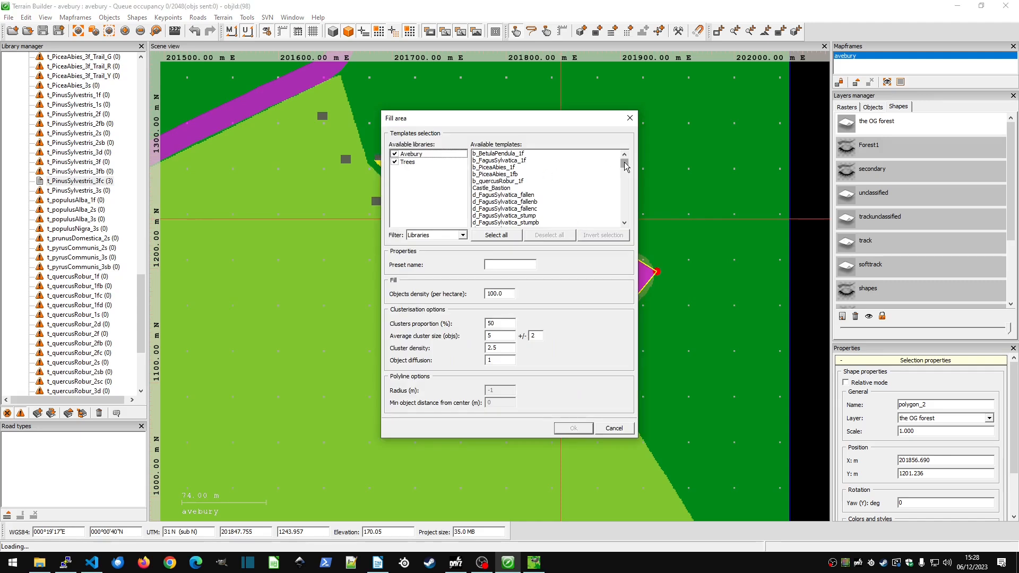
left_click_drag(626, 167, 605, 178)
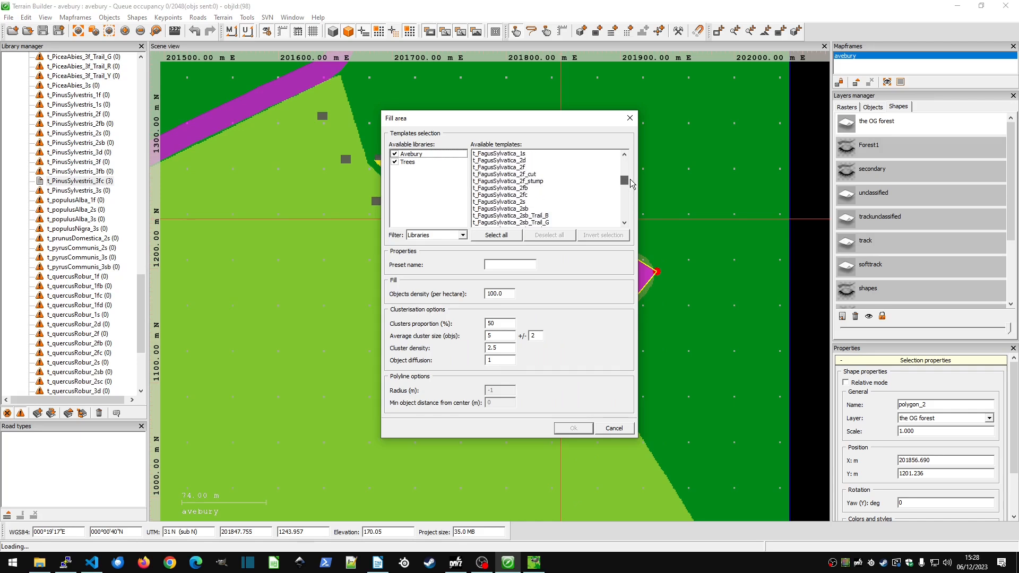
scroll(600, 179, "up", 1)
left_click(511, 182)
left_click(512, 188)
left_click(512, 201)
left_click(512, 202)
left_click(512, 208)
left_click(511, 215)
Step: Add the t_FagusSylvatica_2f_cut, 2fb and 2s templates and fill the polygon with the preset name Beech
scroll(537, 192, "down", 2)
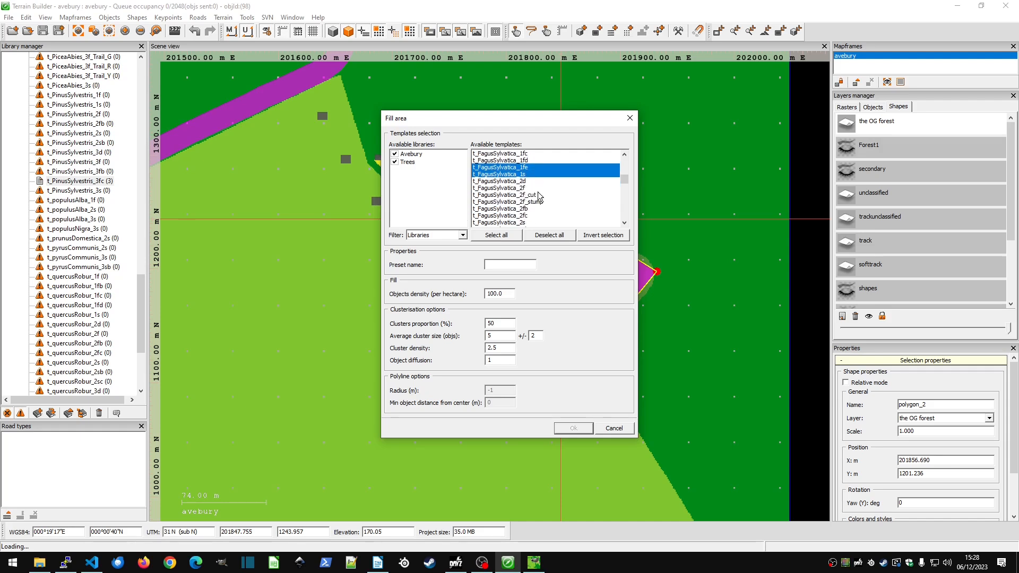
left_click(509, 196)
left_click(509, 209)
scroll(541, 191, "down", 1)
left_click(509, 202)
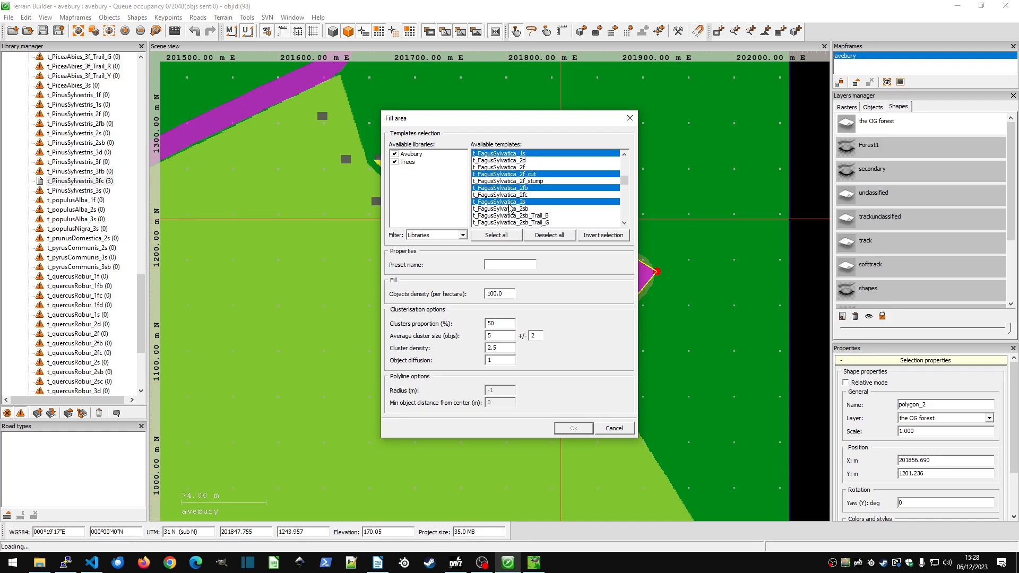
type("Beech")
left_click(574, 429)
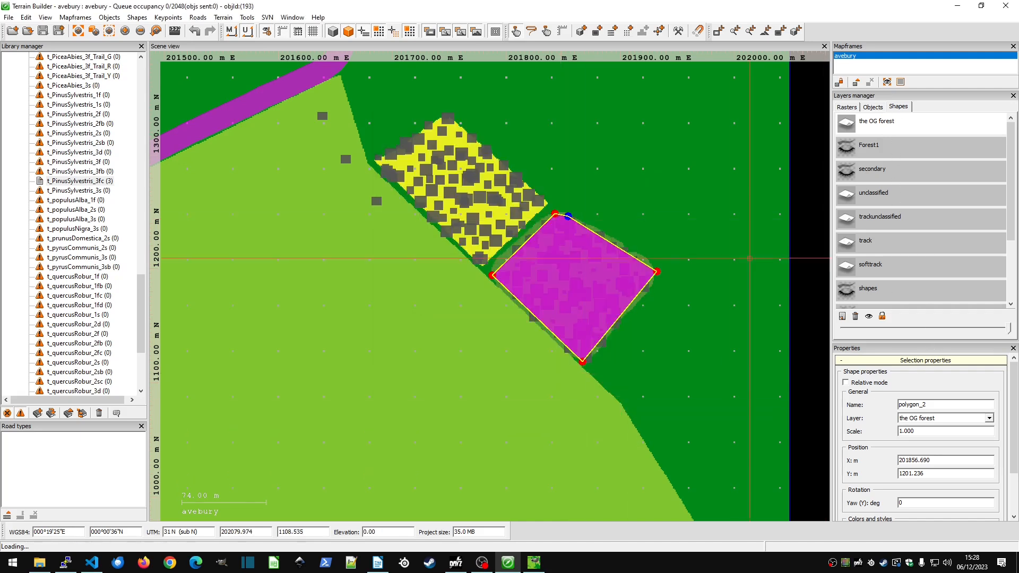
Step: Hide the "the OG forest" shapes layer
scroll(664, 275, "up", 1)
scroll(663, 275, "down", 1)
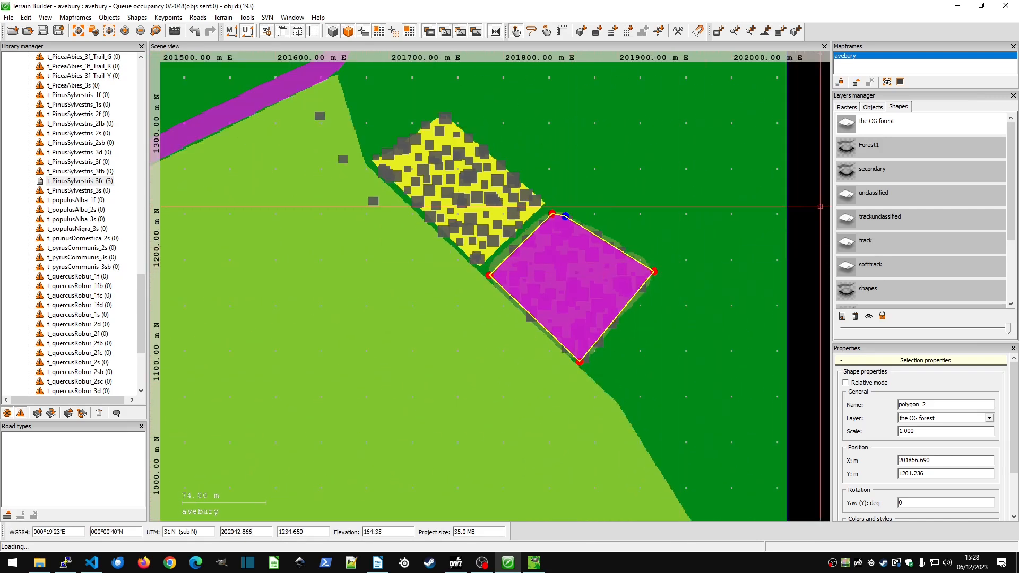
right_click(897, 124)
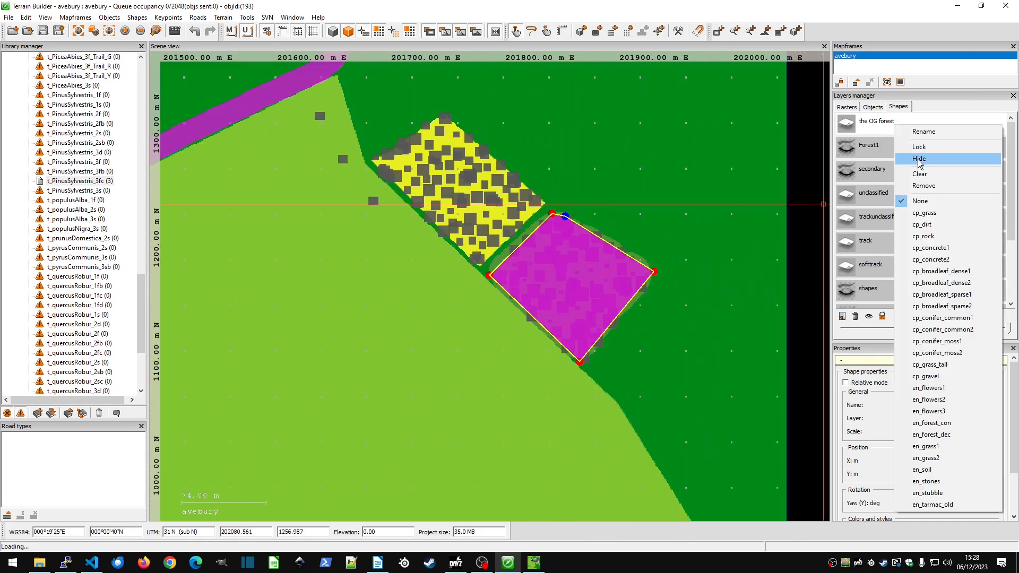
left_click(919, 161)
Step: Inspect the trees filling both forest areas and save the project
scroll(452, 210, "down", 2)
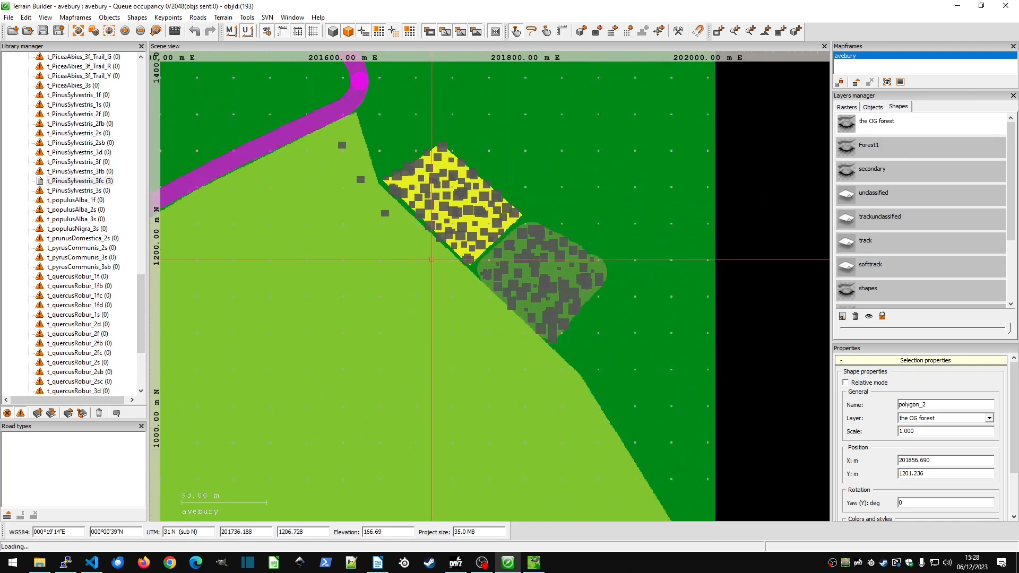
scroll(451, 211, "down", 3)
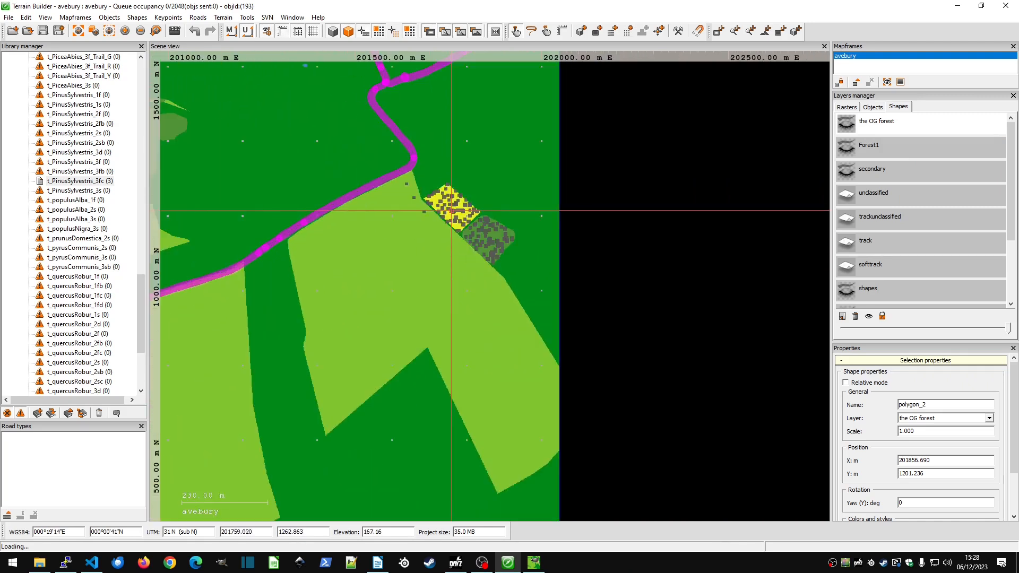
scroll(451, 211, "up", 2)
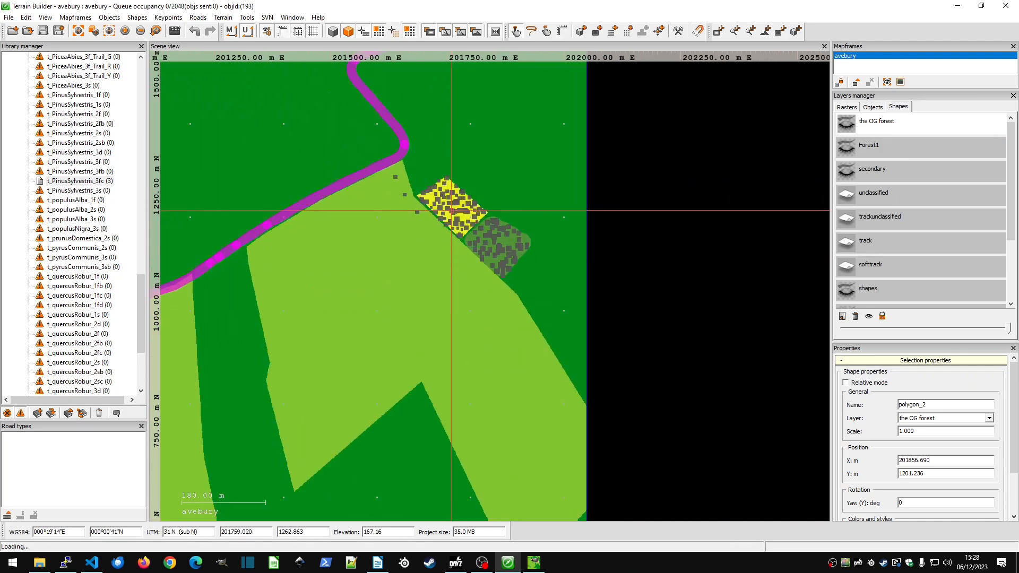
scroll(451, 211, "up", 1)
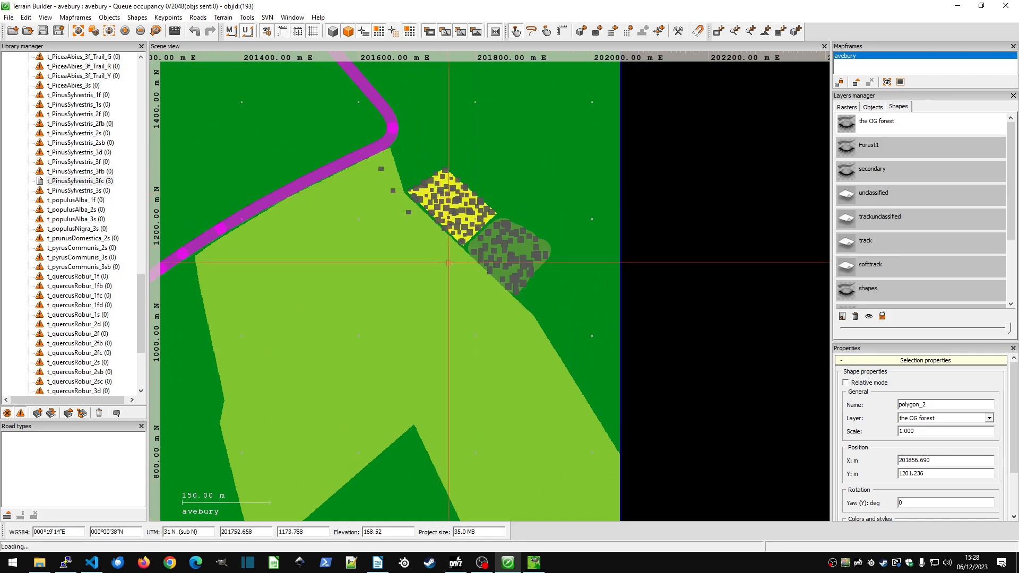
scroll(506, 244, "up", 2)
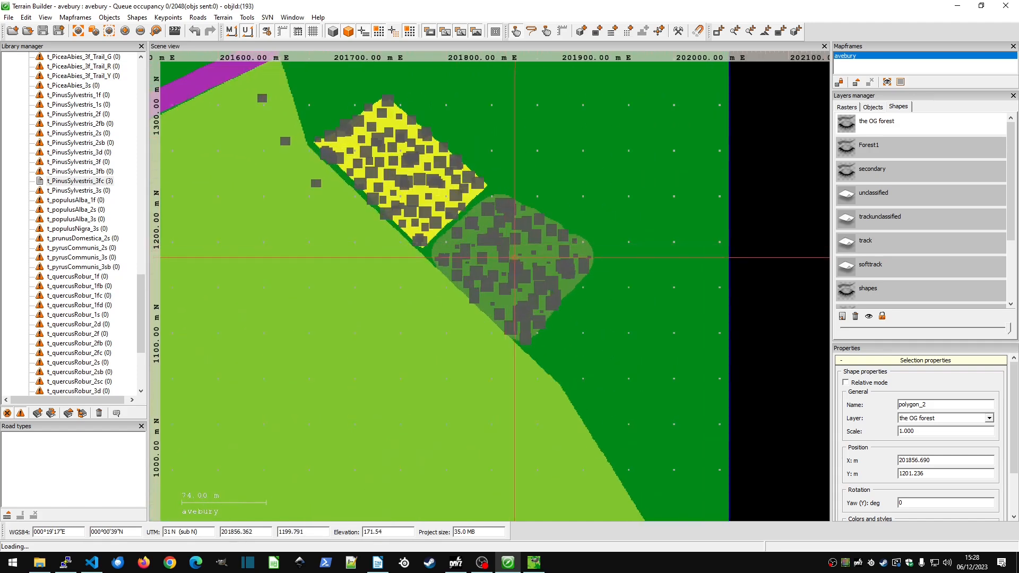
scroll(538, 266, "down", 1)
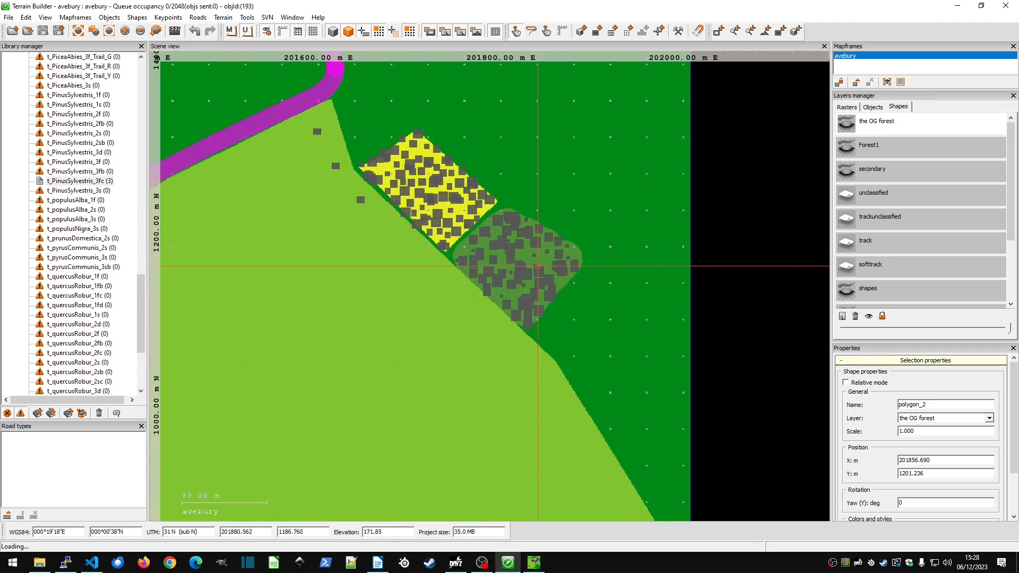
scroll(538, 266, "up", 3)
scroll(527, 253, "down", 1)
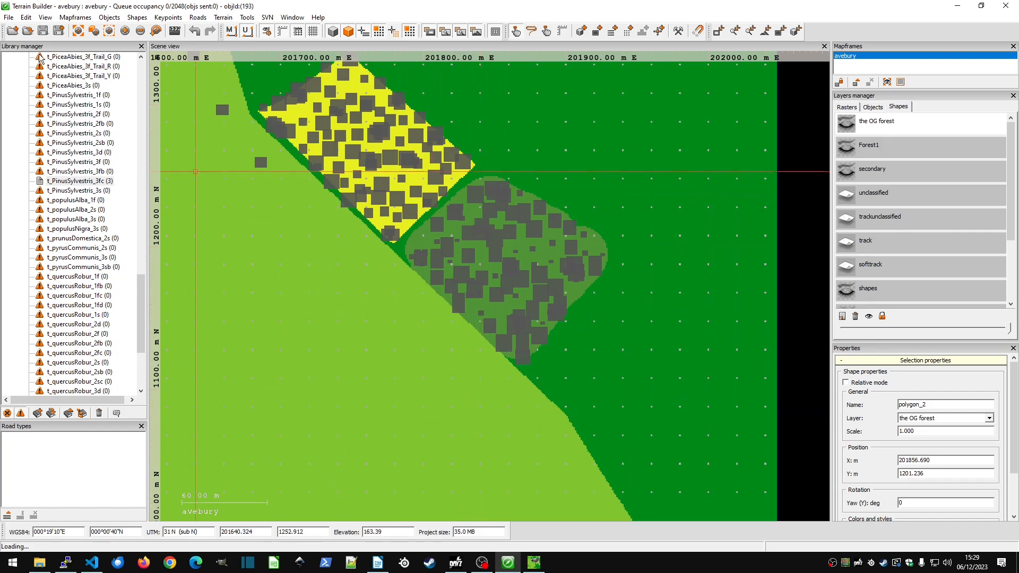
left_click(43, 33)
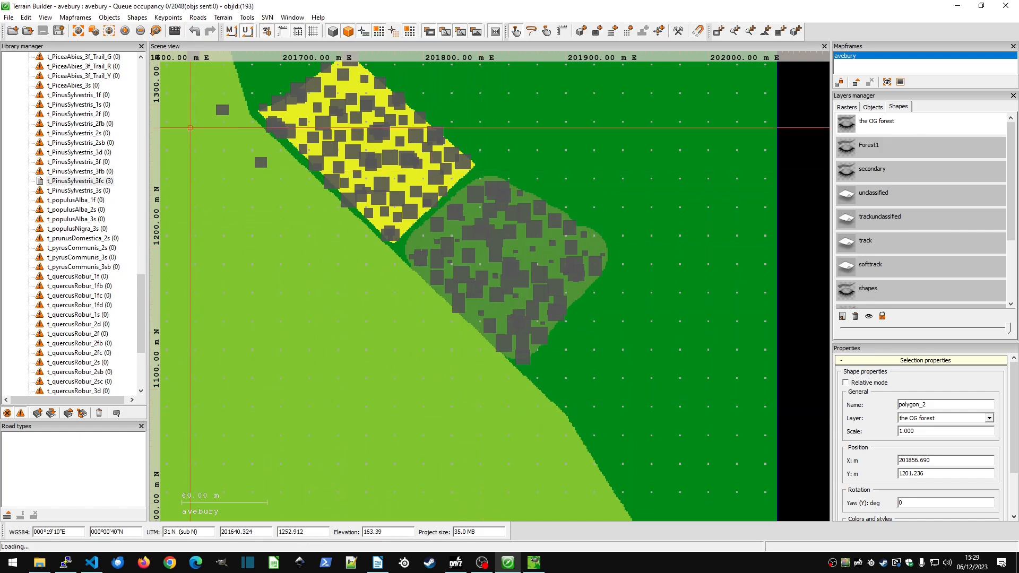
Step: Review the gtt_mask_osm.bmp layer in GIMP and the map's raster layers back in Terrain Builder
key("alt+Tab")
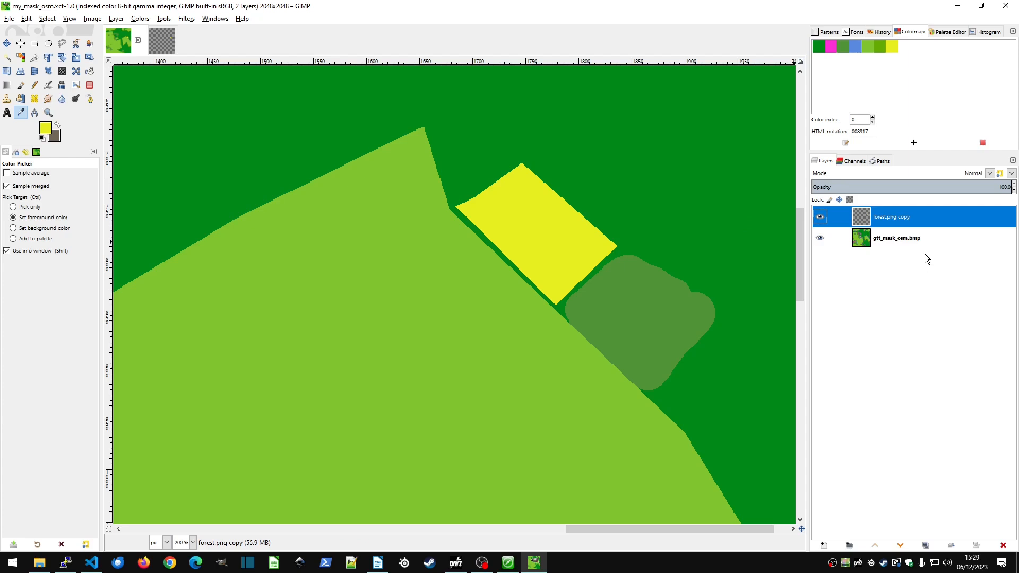
left_click(883, 243)
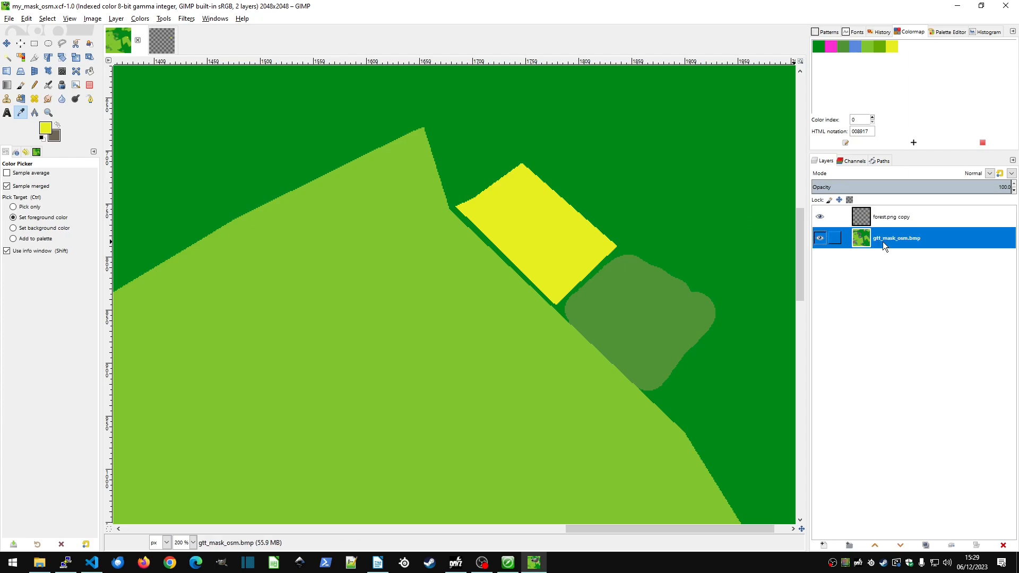
left_click(959, 7)
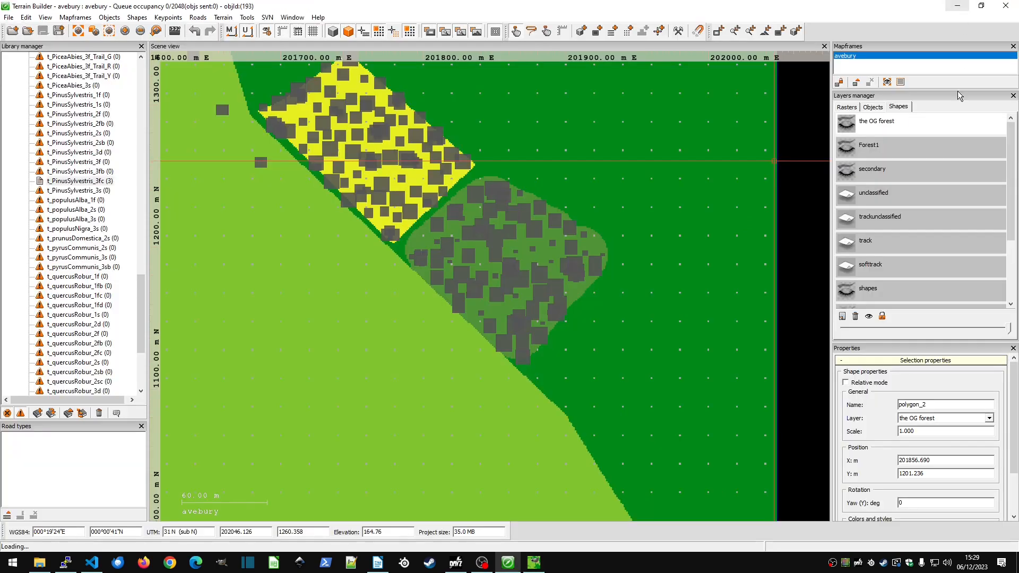
left_click(847, 107)
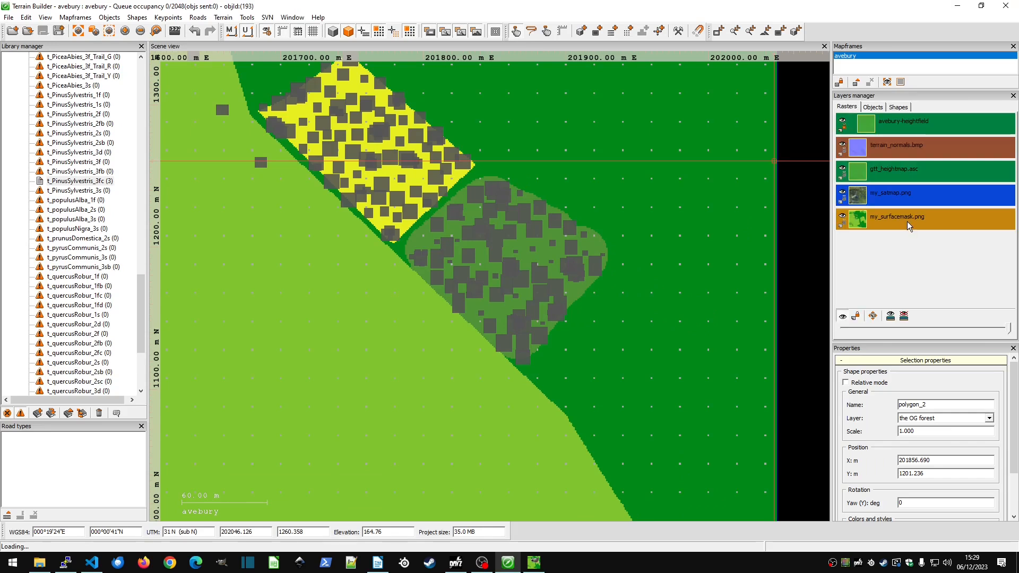
left_click(899, 107)
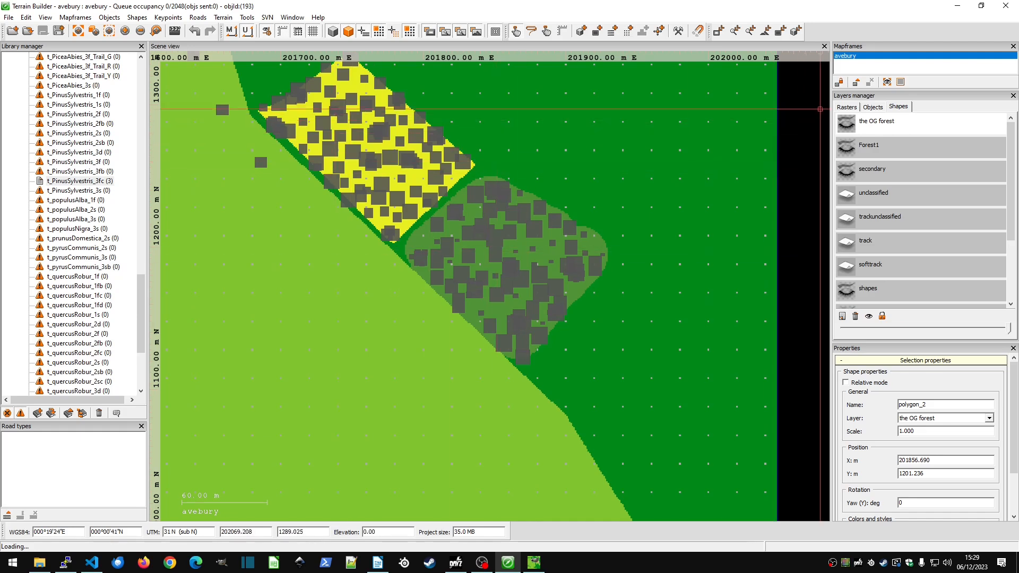
Step: Rebuild the terrain from the avebury mapframe's processing properties
double_click(856, 56)
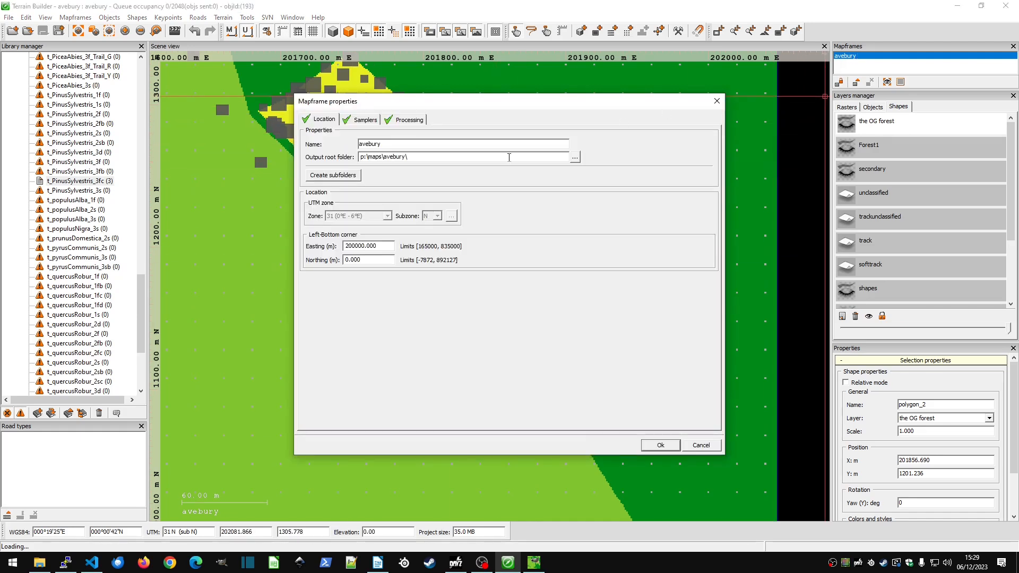
left_click(702, 445)
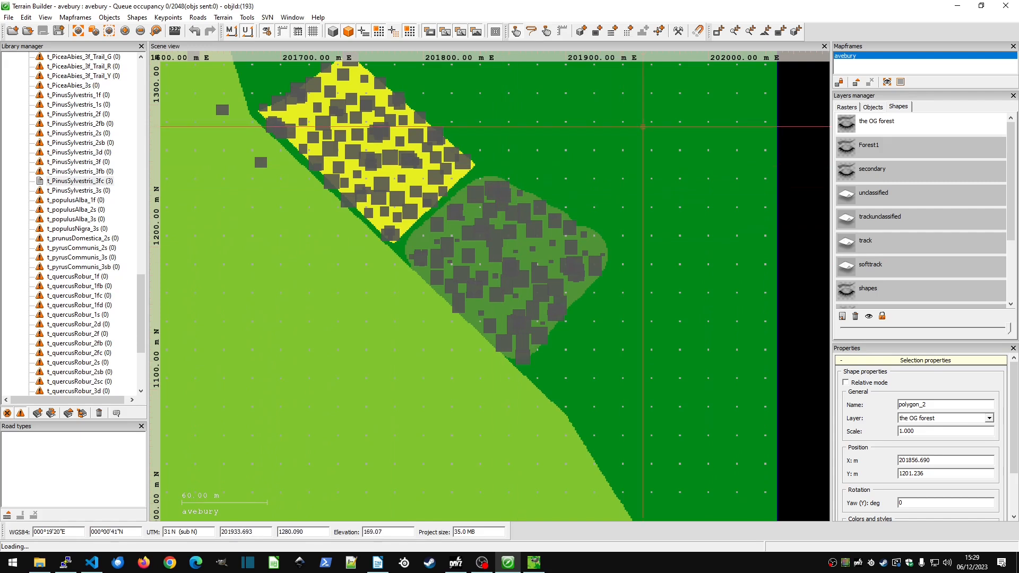
double_click(857, 59)
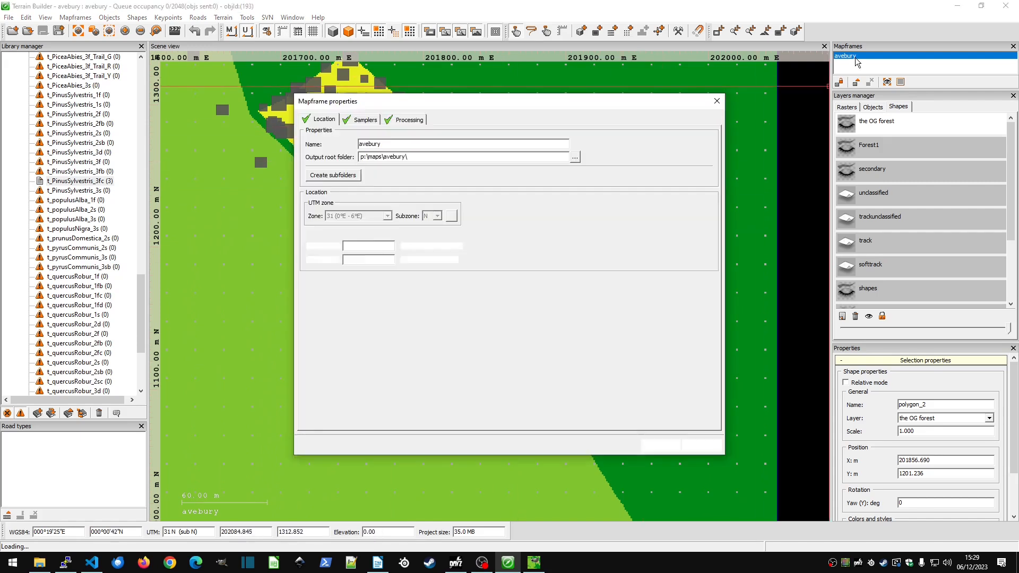
left_click(409, 120)
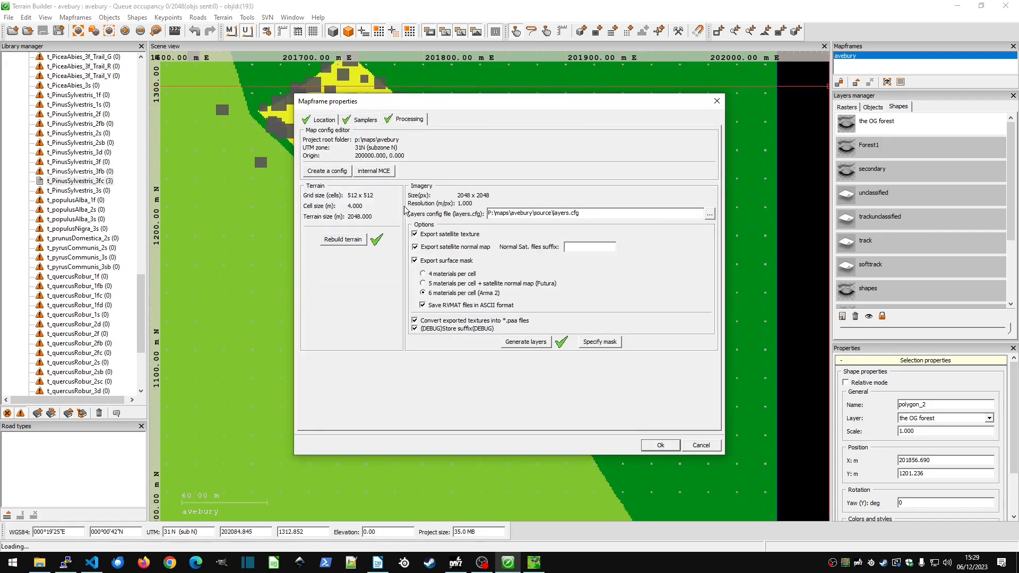
left_click(348, 240)
left_click(546, 319)
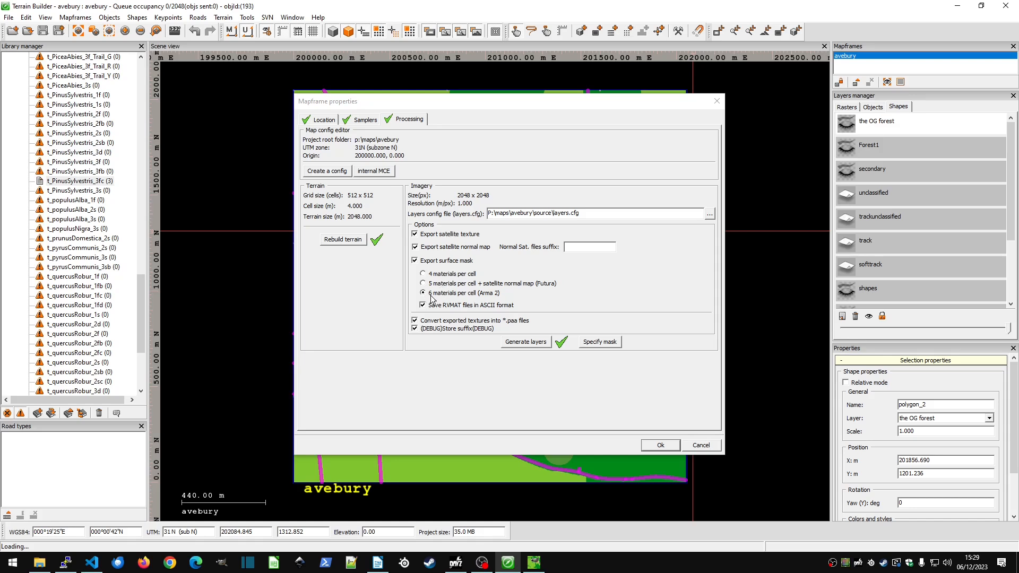
Step: Generate the avebury mapframe's imagery layers with the current export options and accept the mapframe properties
left_click_drag(543, 105, 163, 197)
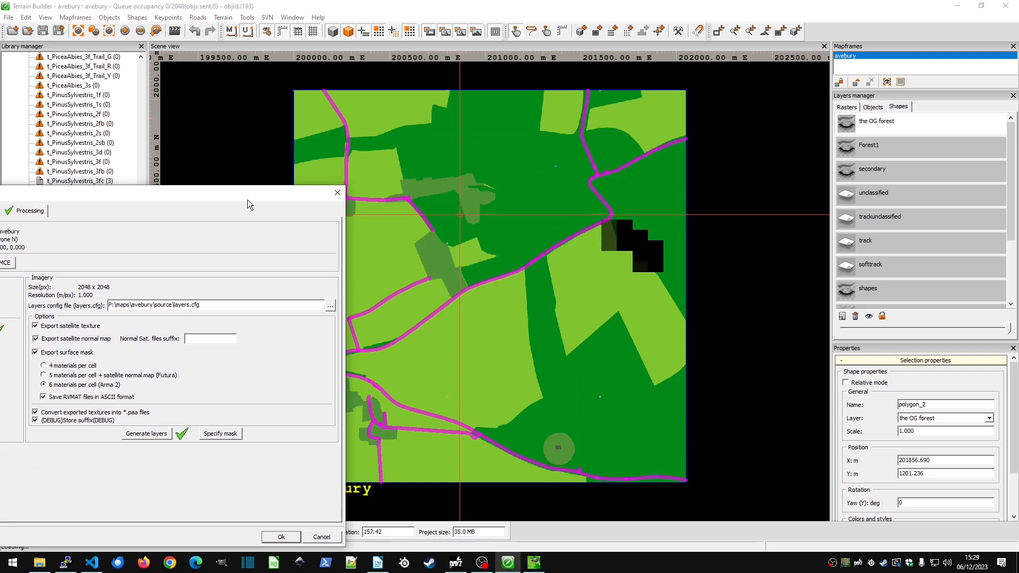
left_click_drag(248, 203, 584, 82)
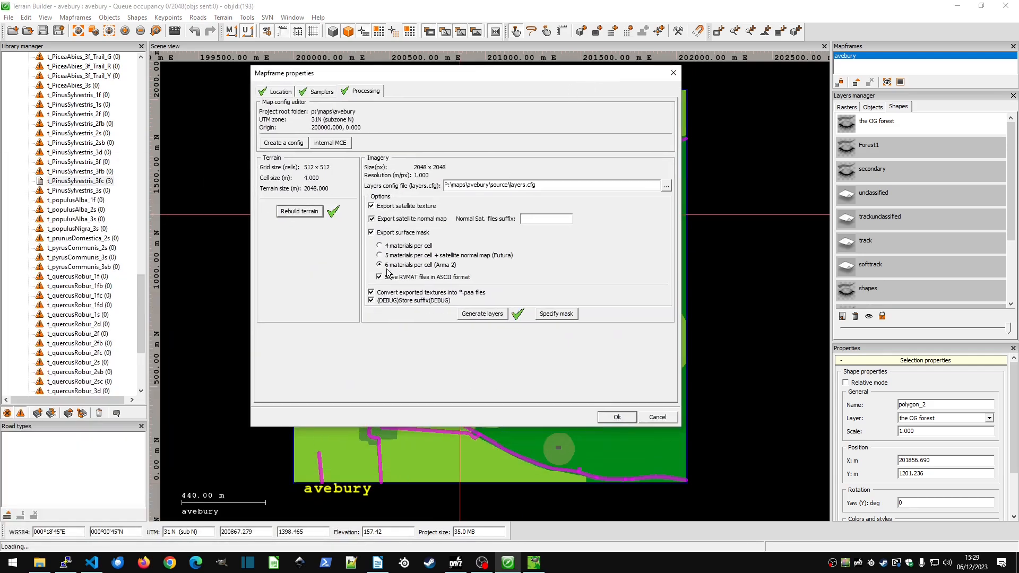
left_click(483, 314)
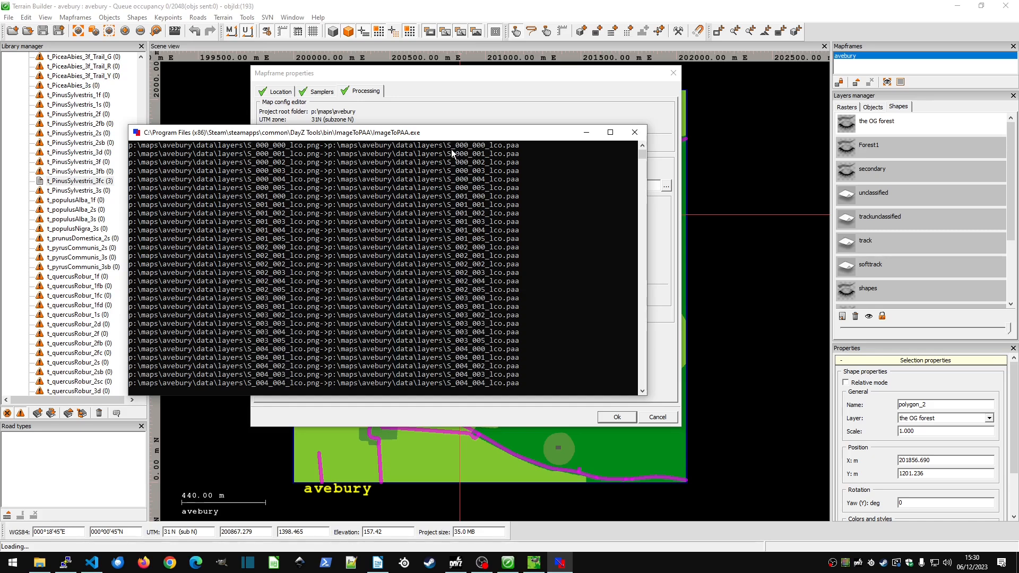
key("alt+Tab")
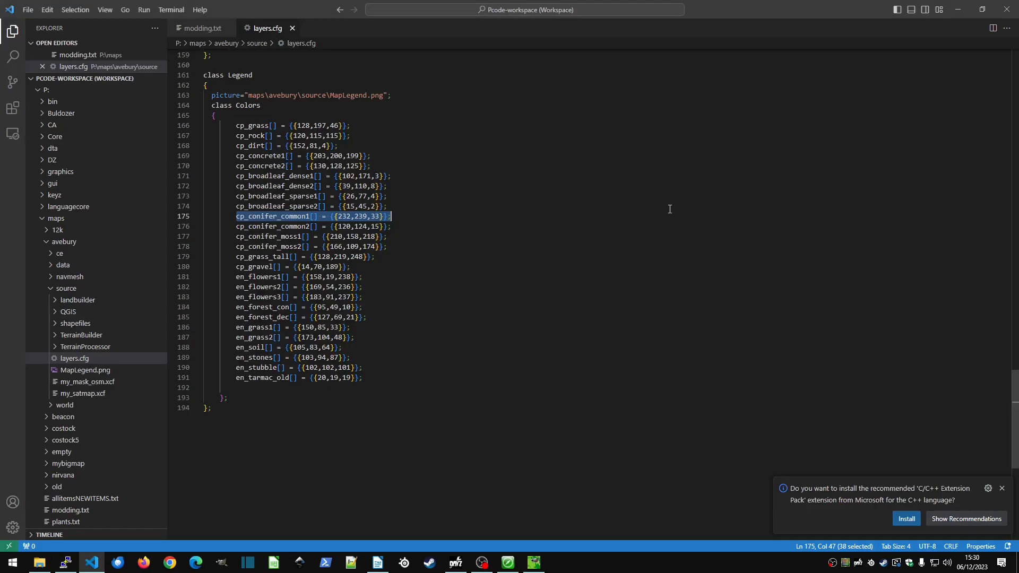
left_click(962, 9)
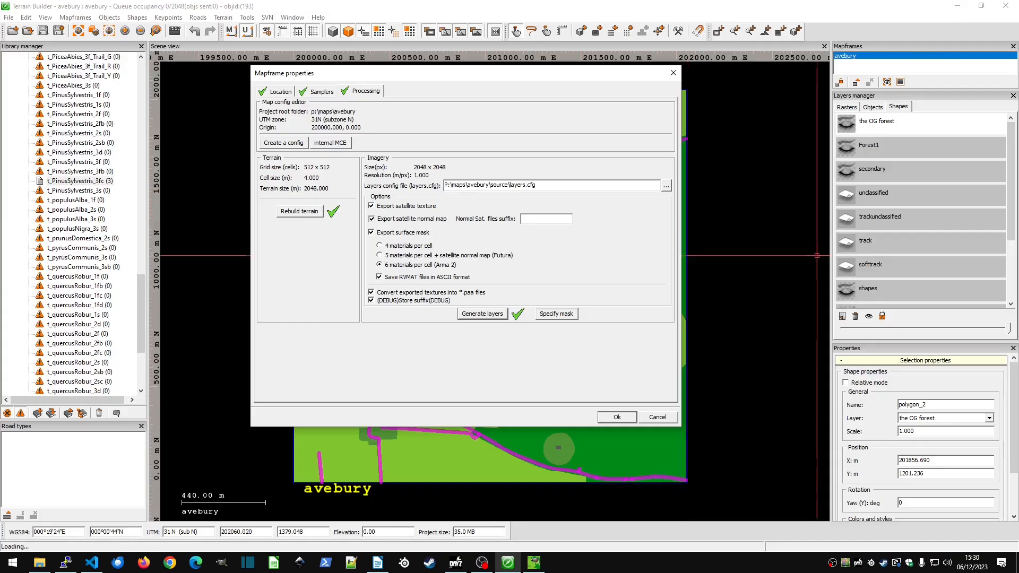
left_click(618, 418)
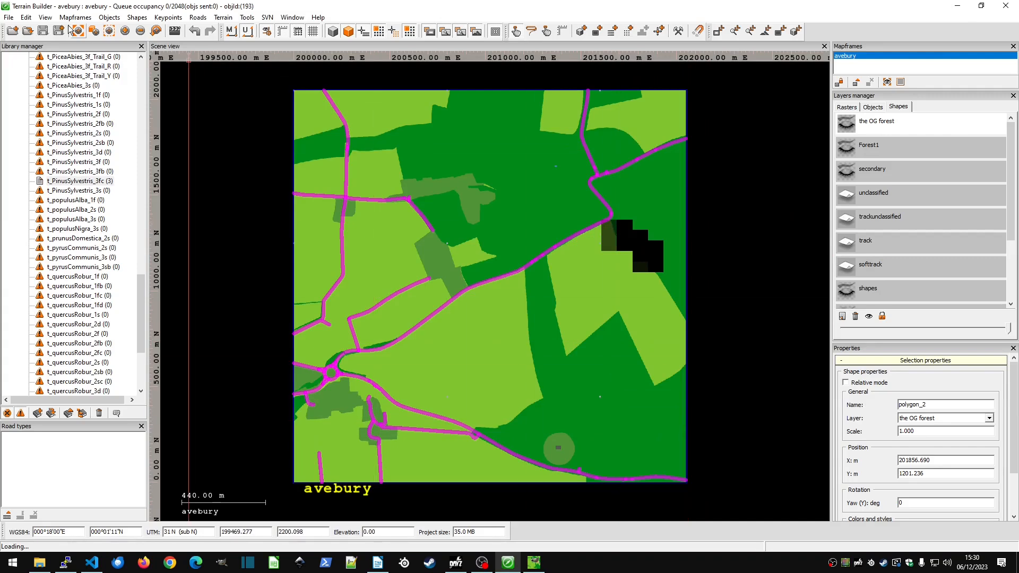
Step: Save the project and export the map as a WRP file, overwriting avebury.wrp in the P:\maps\avebury\world folder
left_click(47, 31)
left_click(9, 17)
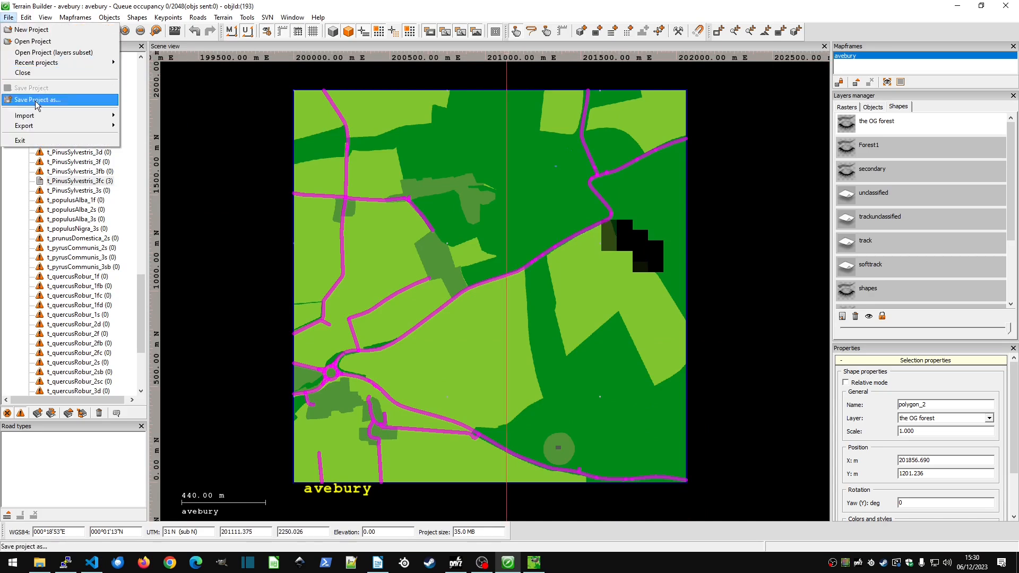
mouse_move(43, 126)
left_click(154, 202)
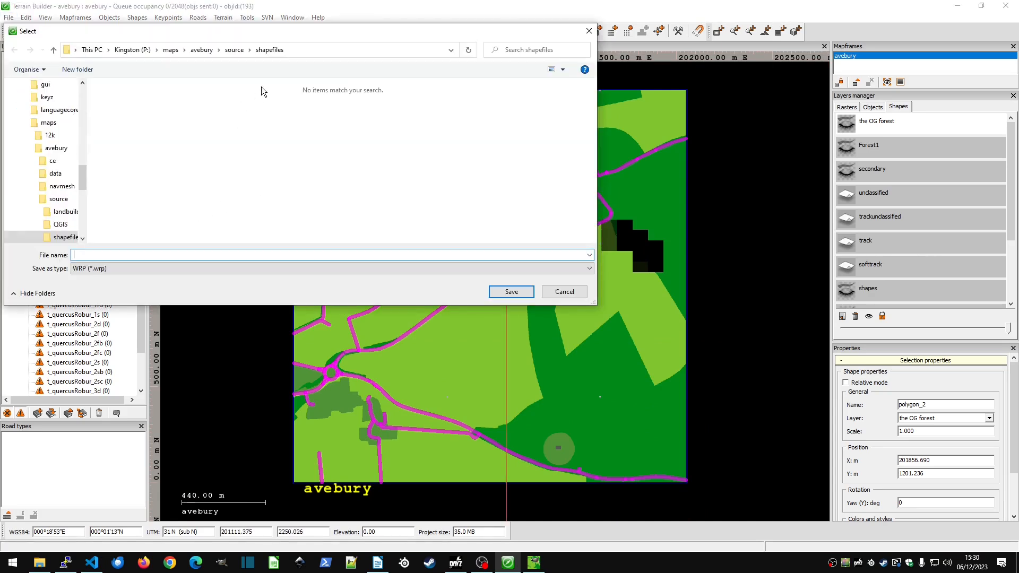
left_click(234, 49)
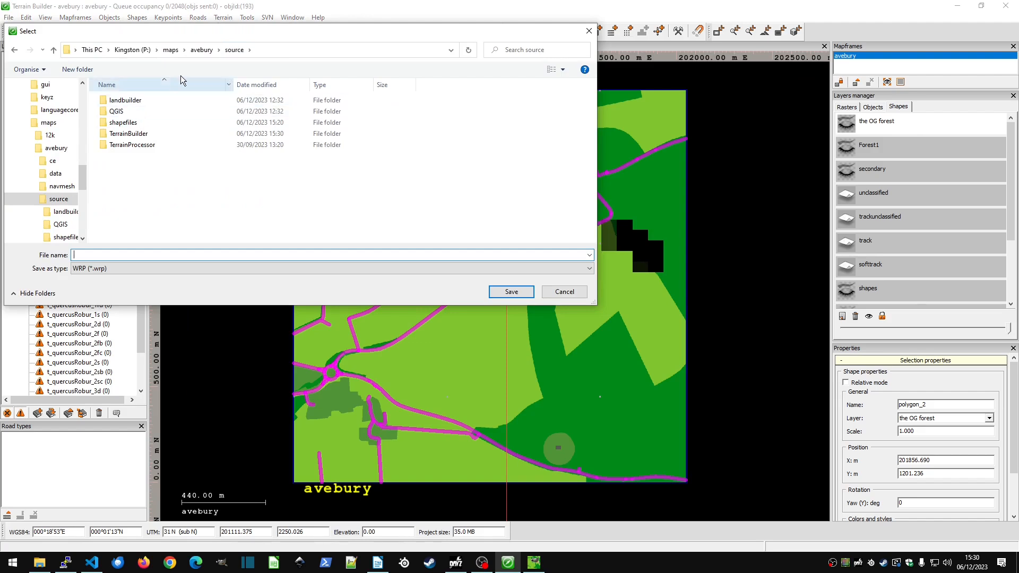
left_click(202, 49)
double_click(121, 145)
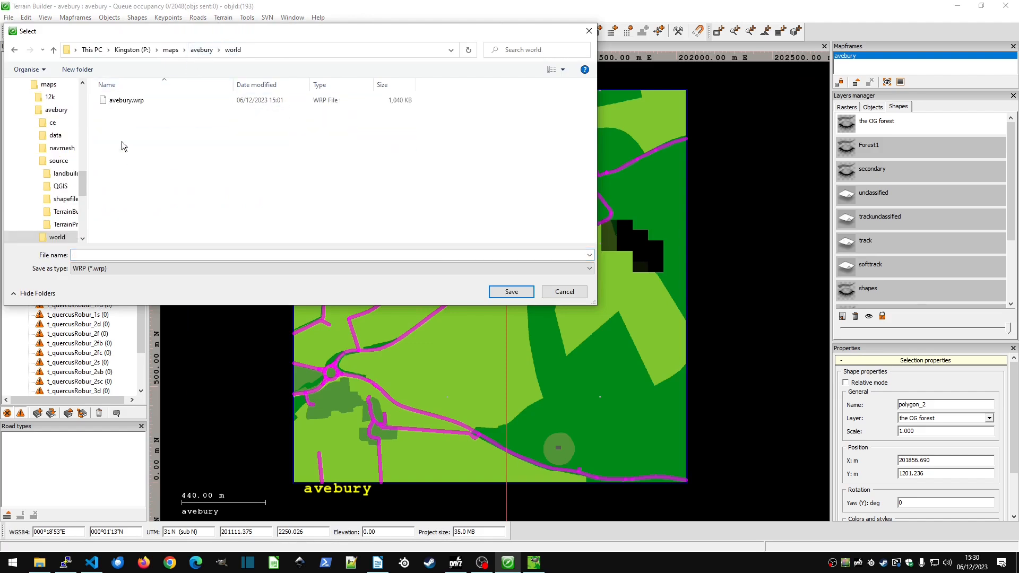
double_click(137, 102)
left_click(527, 282)
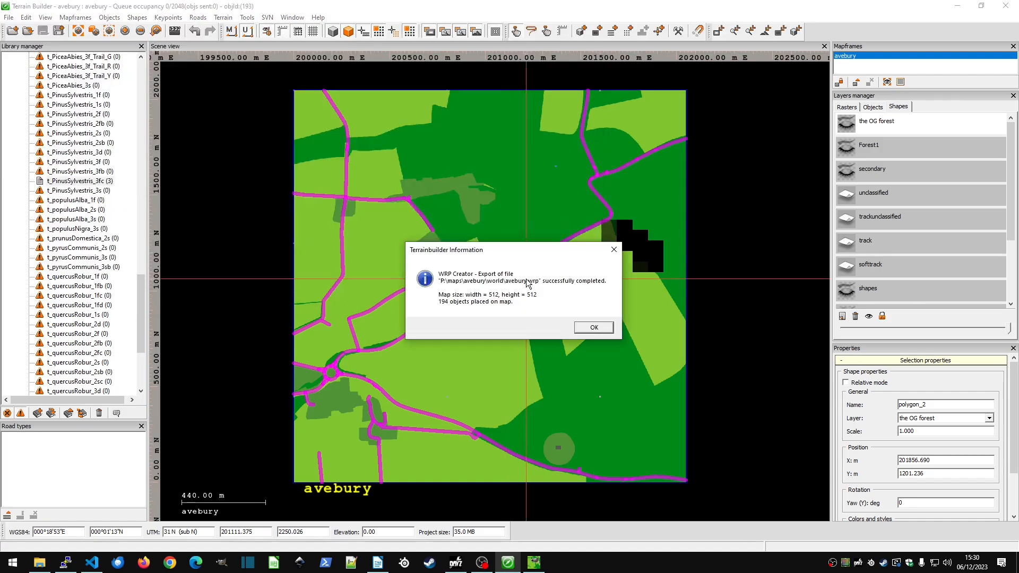
left_click(588, 328)
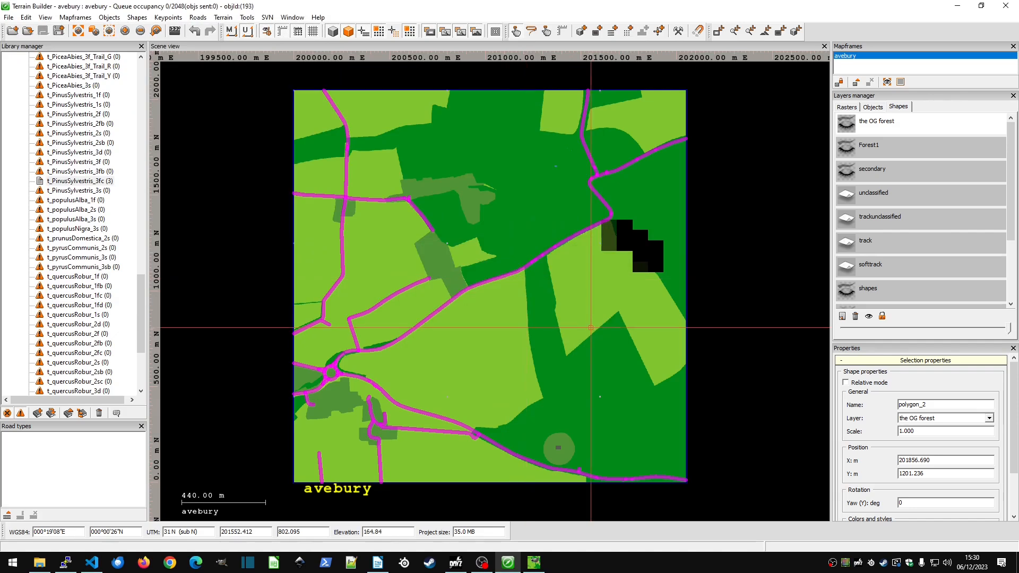
Step: Switch to pboProject through the Crunch 1 shortcut and crunch the P:\maps\avebury source folder with signing and full build enabled
left_click(959, 7)
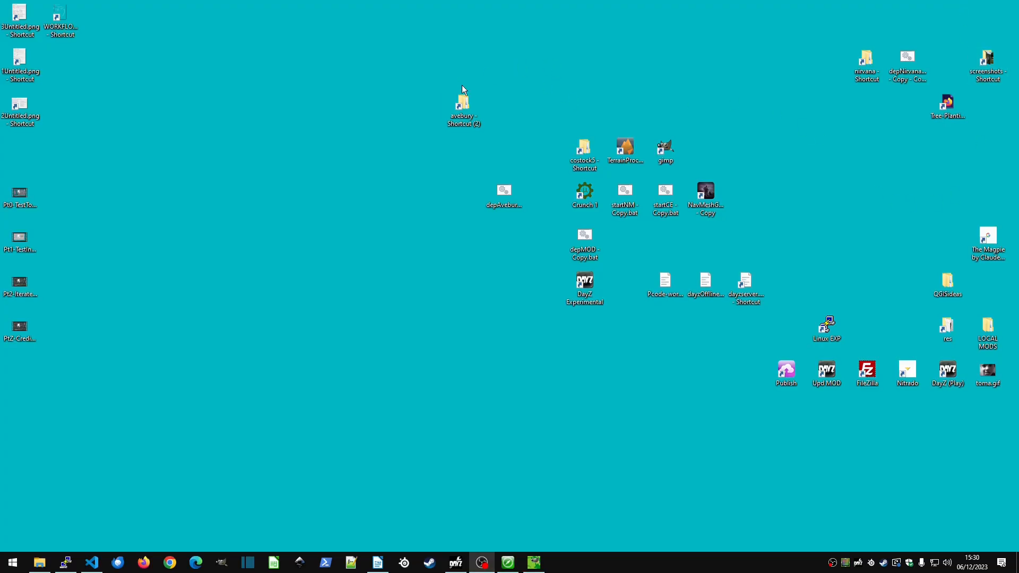
double_click(590, 194)
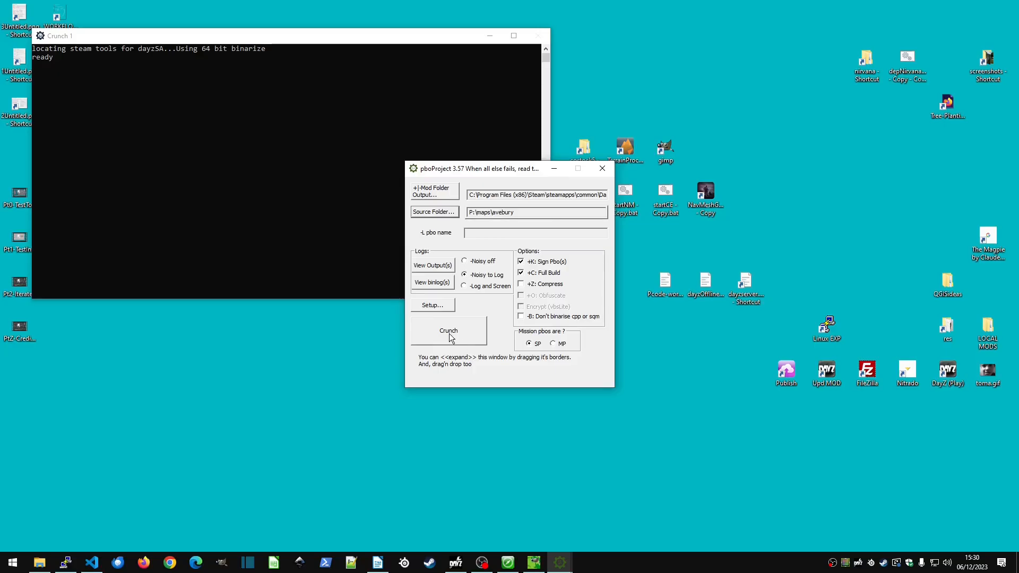
left_click(455, 329)
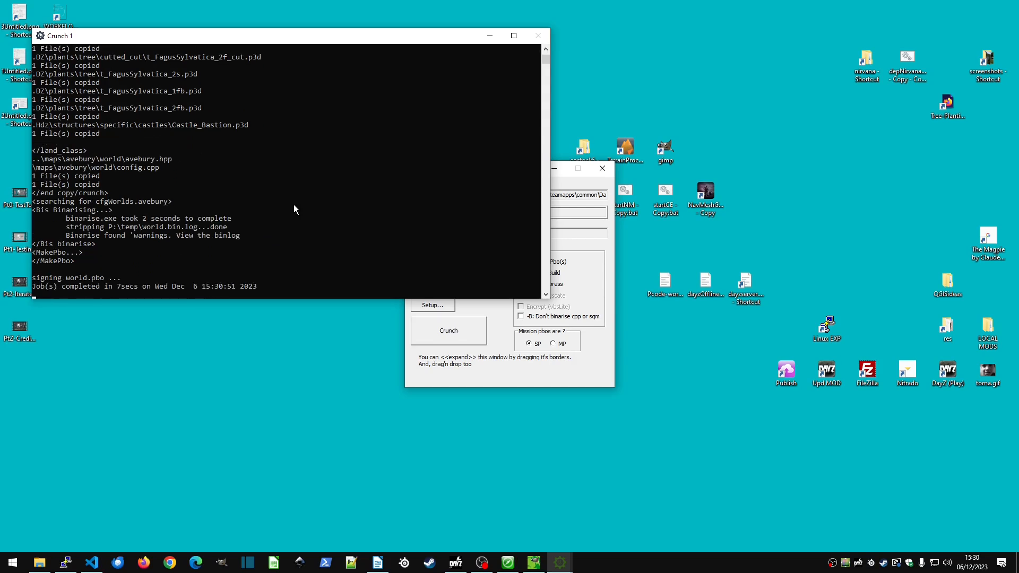
left_click(602, 168)
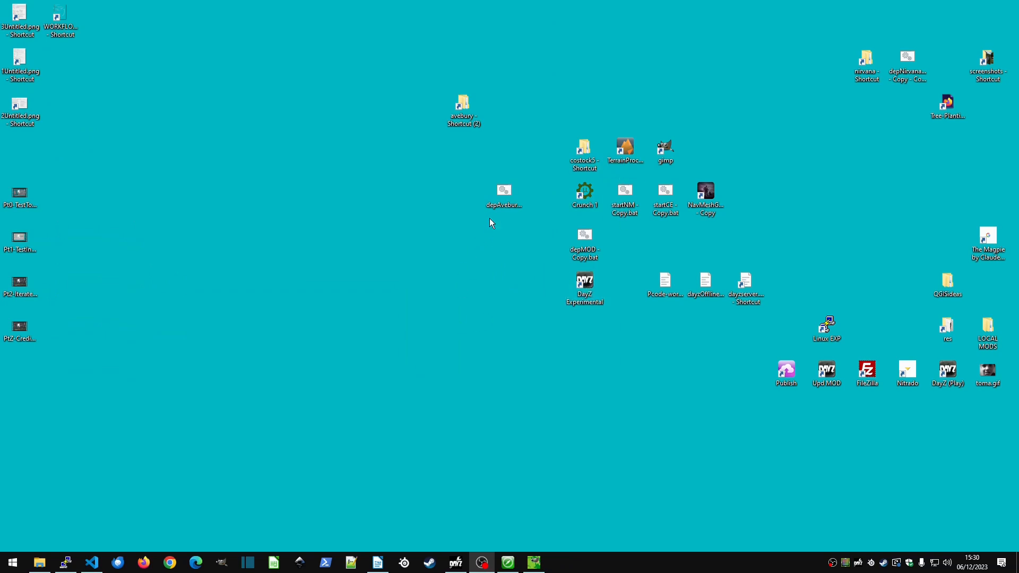
Step: Run the avebury deploy script, then start the DayZ server from its terminal session while following dayzserver-console.log
double_click(503, 193)
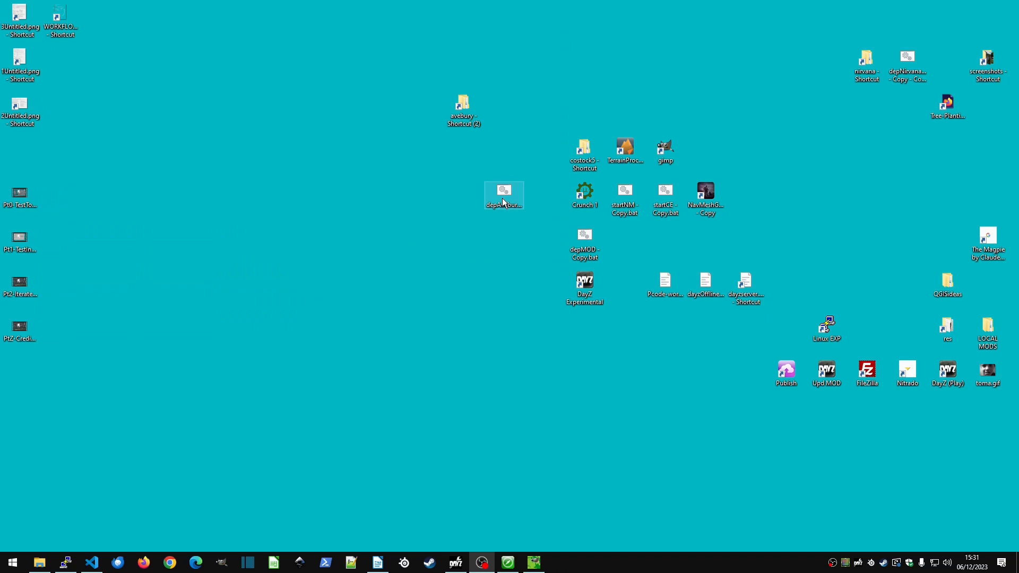
left_click(66, 564)
key("Up")
key("Up")
key("Up")
key("Up")
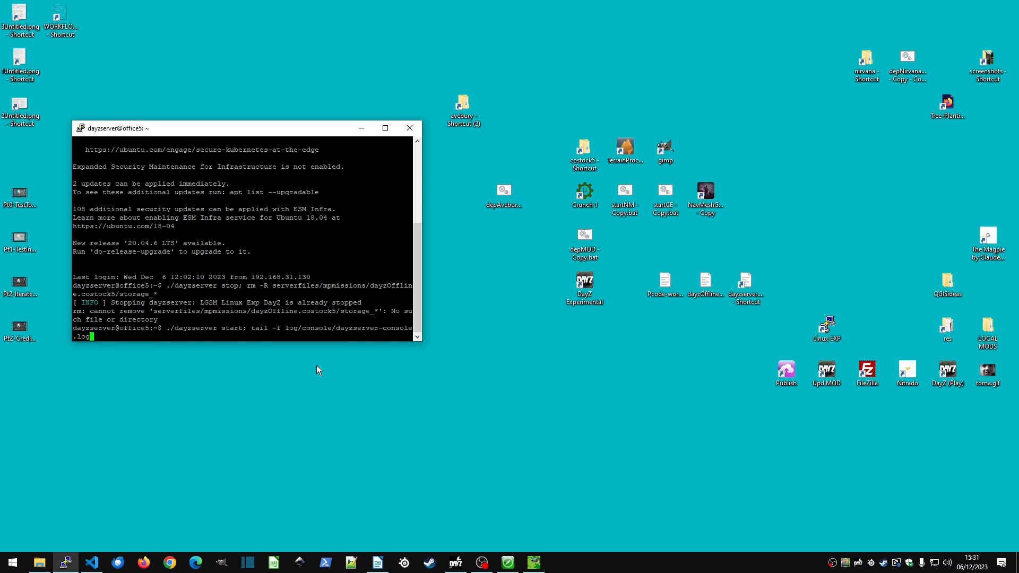
key("Return")
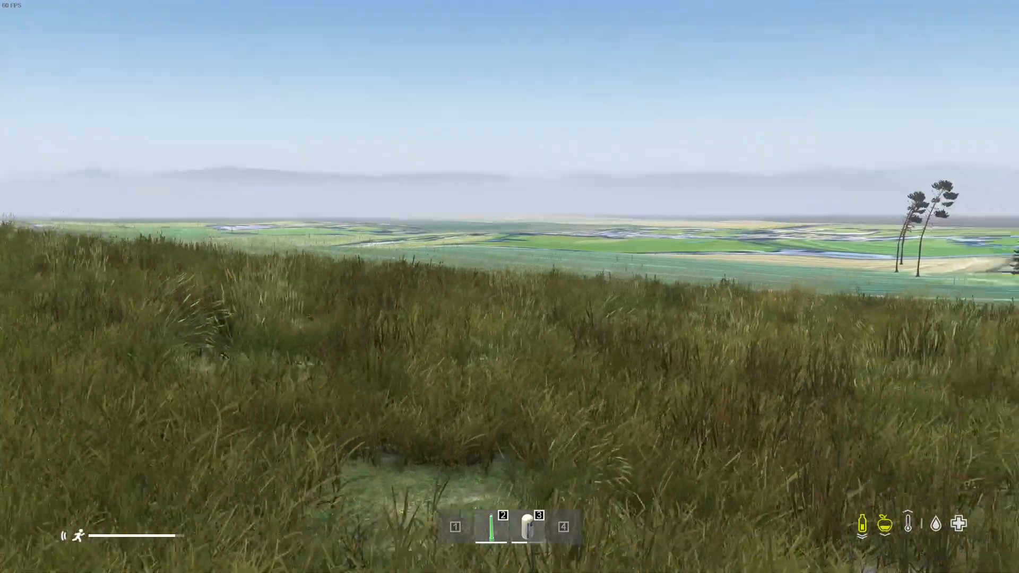
Step: Switch to DayZ and cross the grassland to the forest edge to examine the planted trees on the avebury map
key("w")
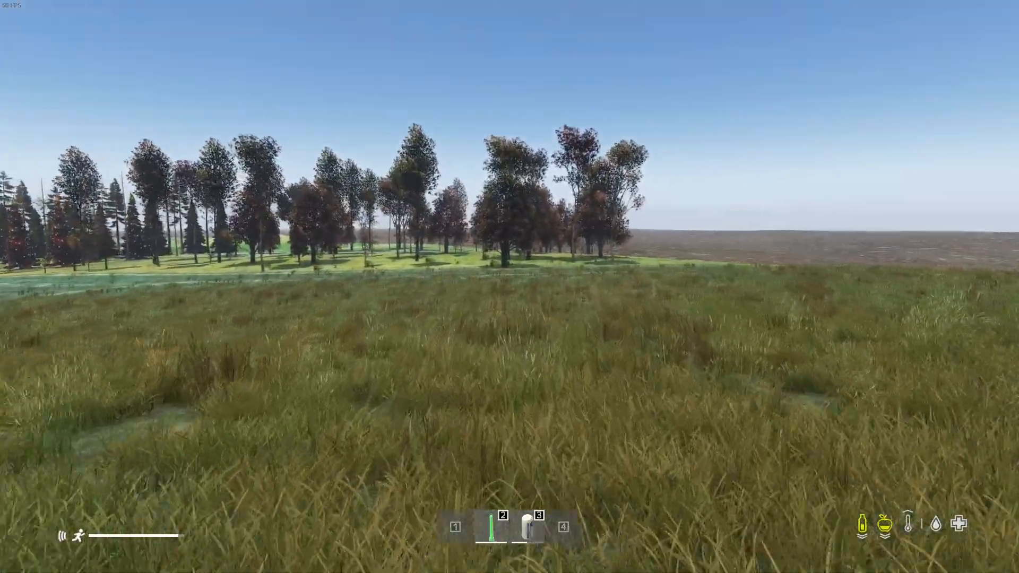
key("shift+w")
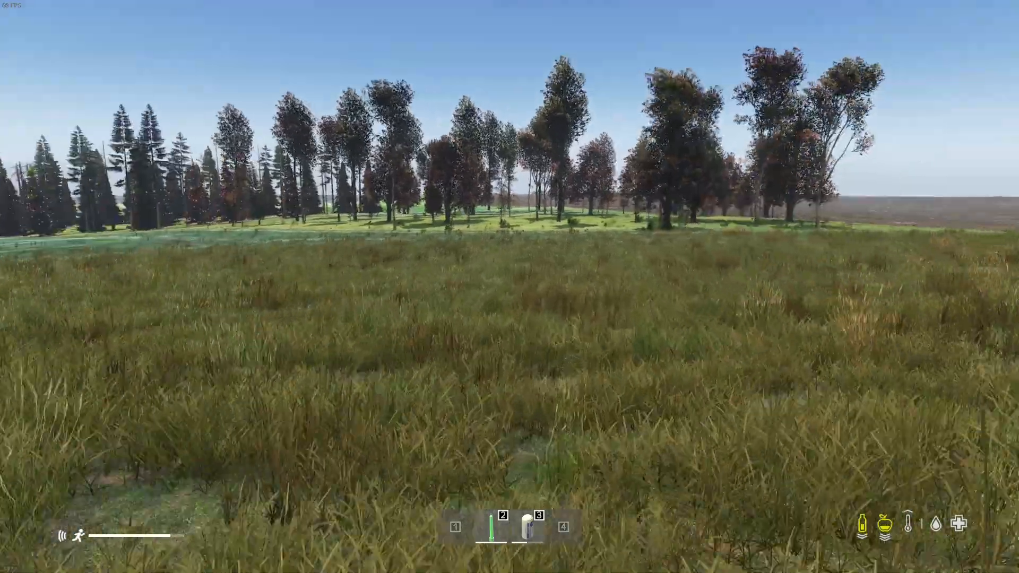
key("shift+w")
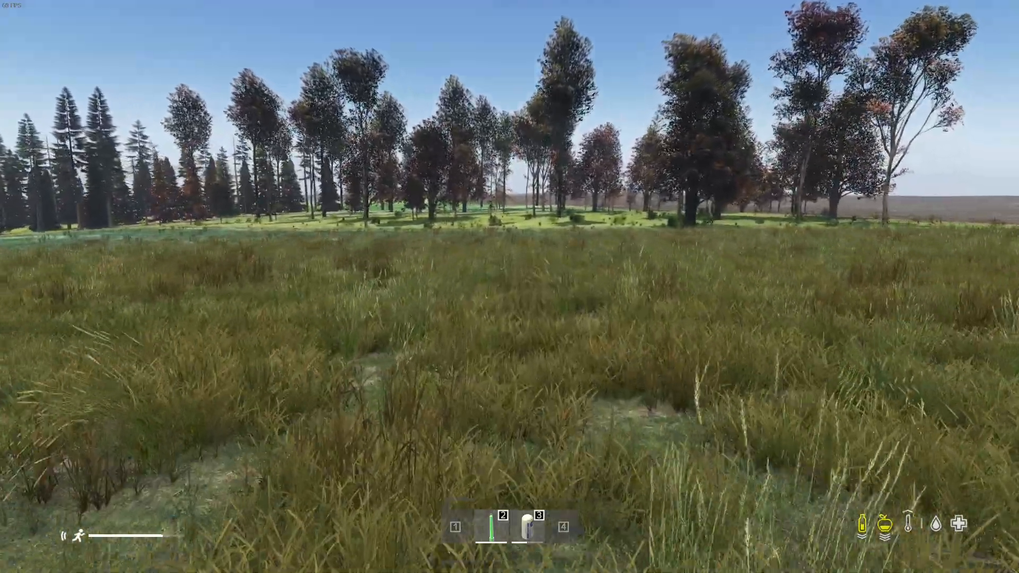
key("w")
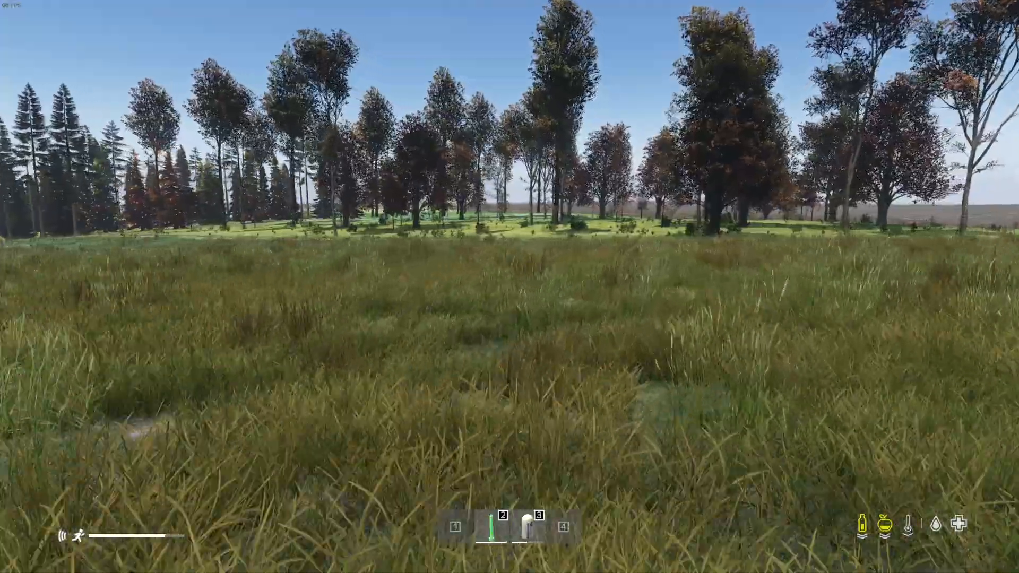
key("shift+w")
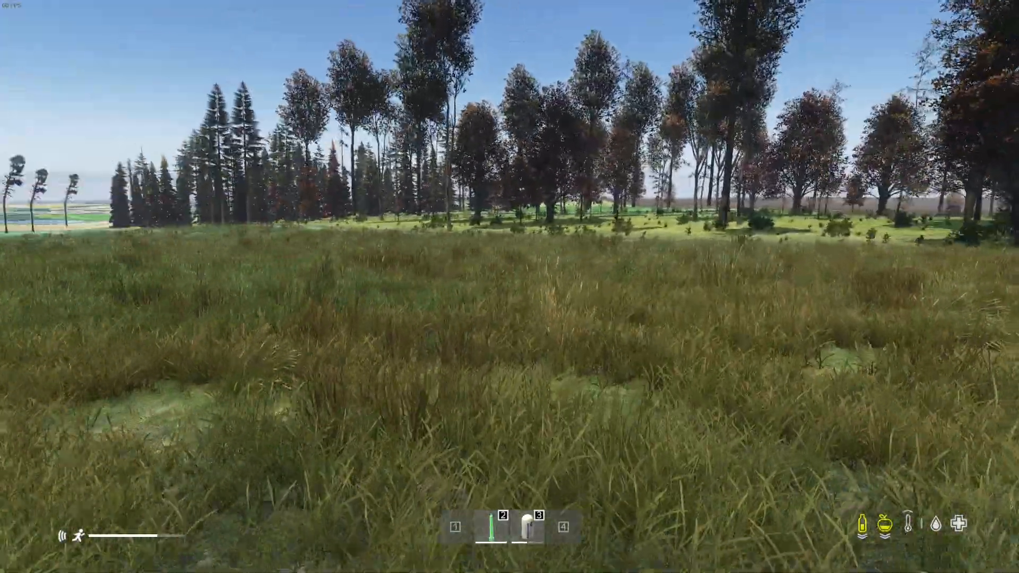
key("shift+w")
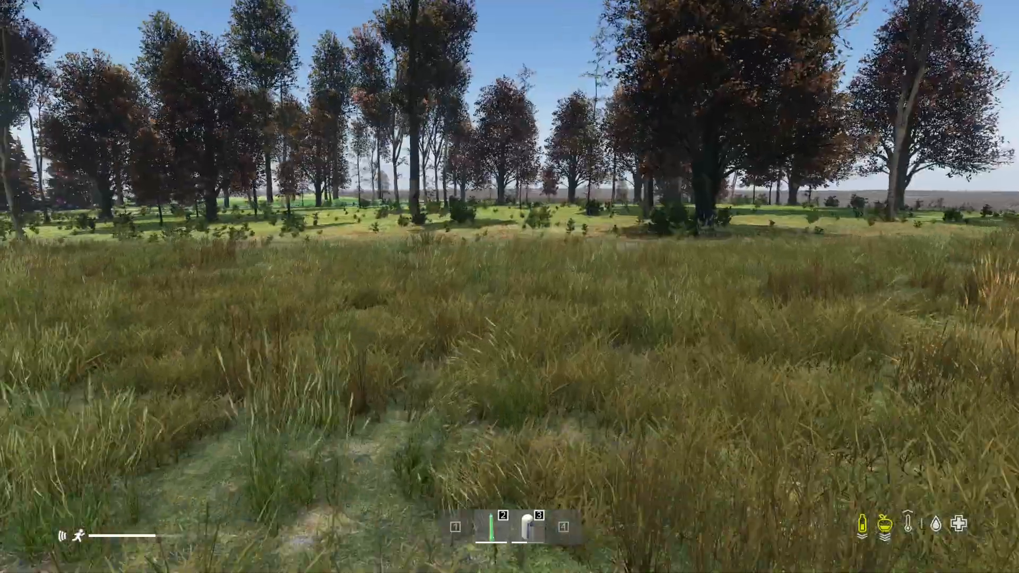
key("w")
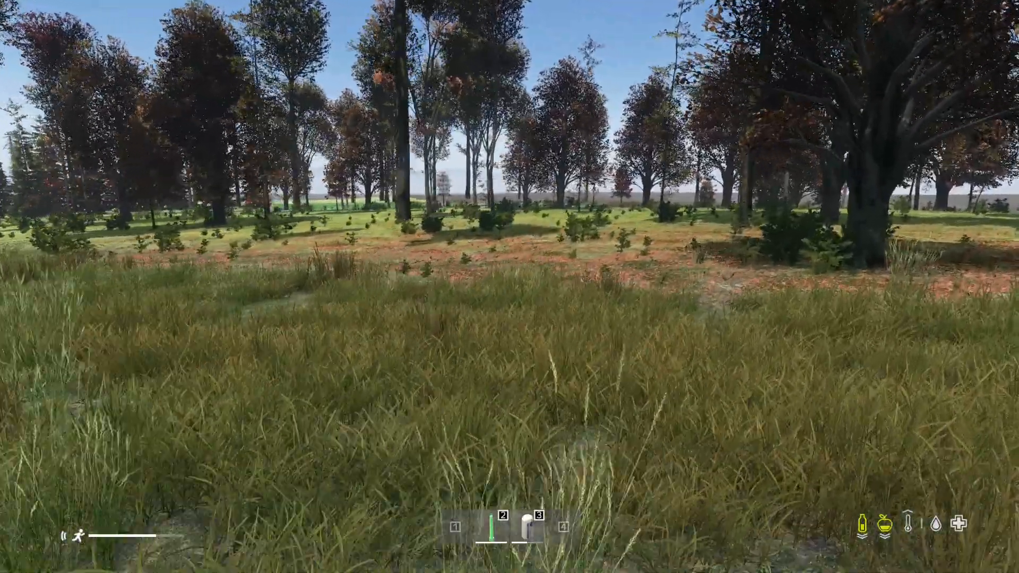
key("w")
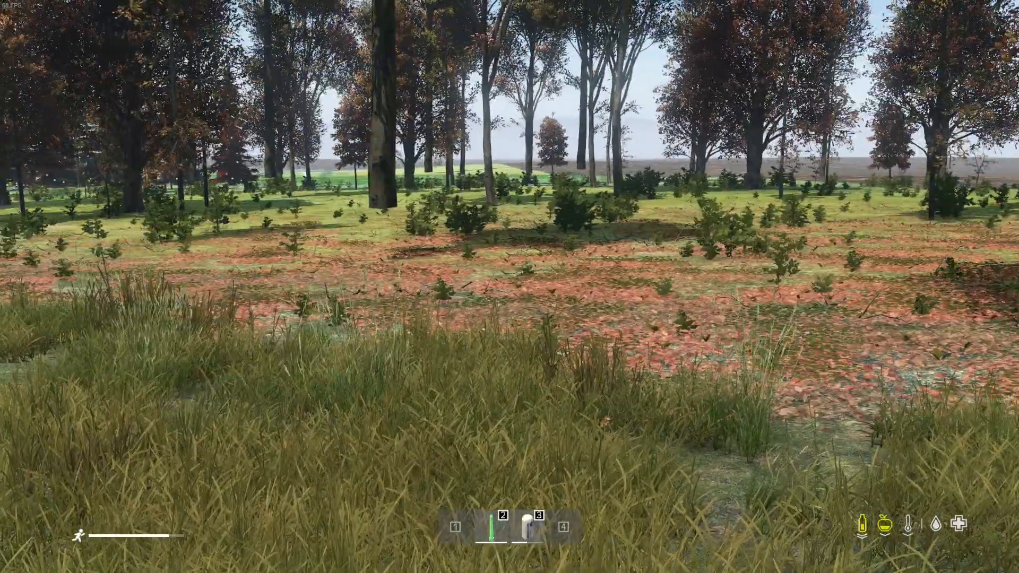
Step: Walk through the forest in DayZ to examine the broadleaf trees, the conifers with Christmas decorations, the ground clutter and the open ground beyond
key("w")
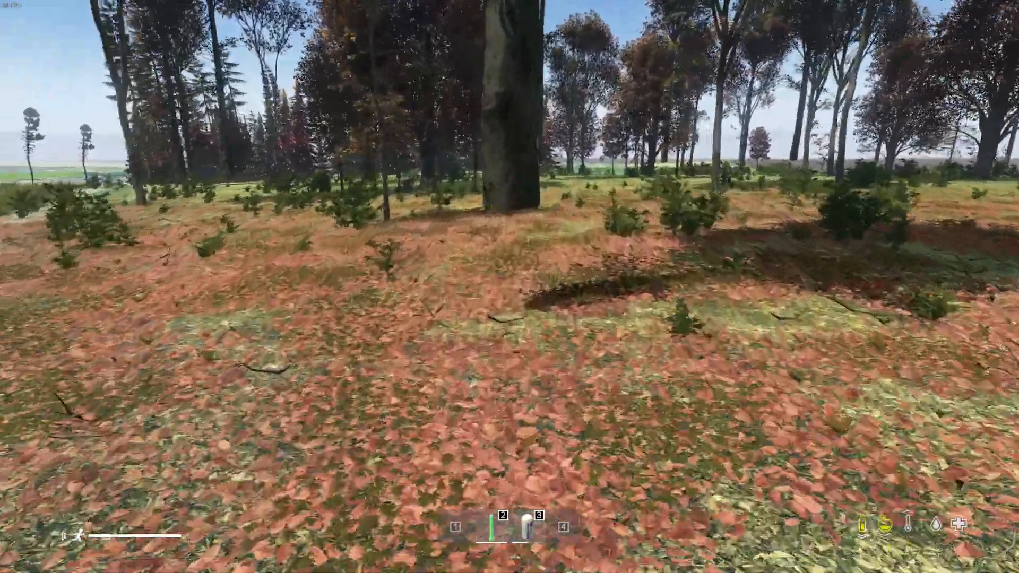
key("w")
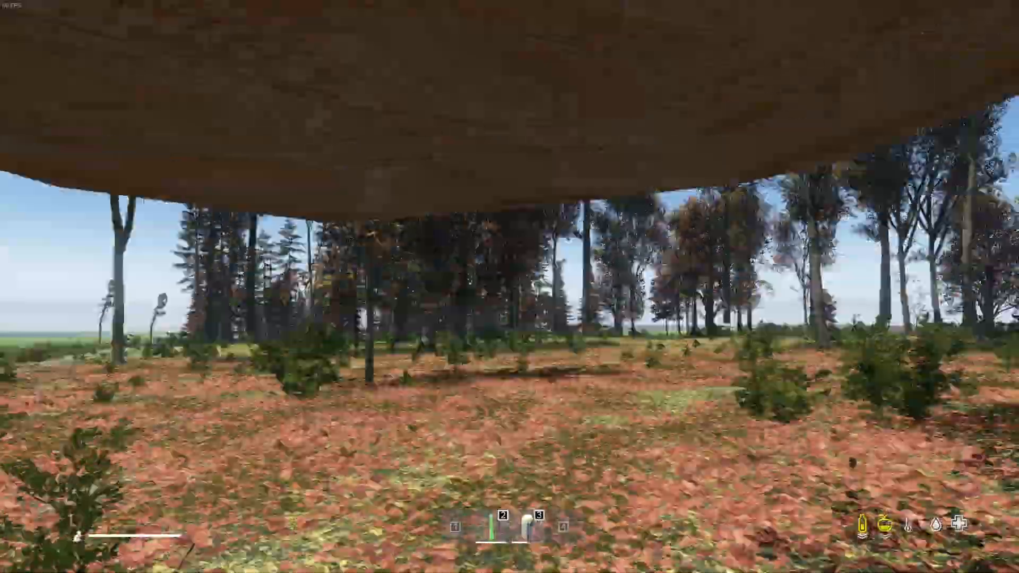
key("s")
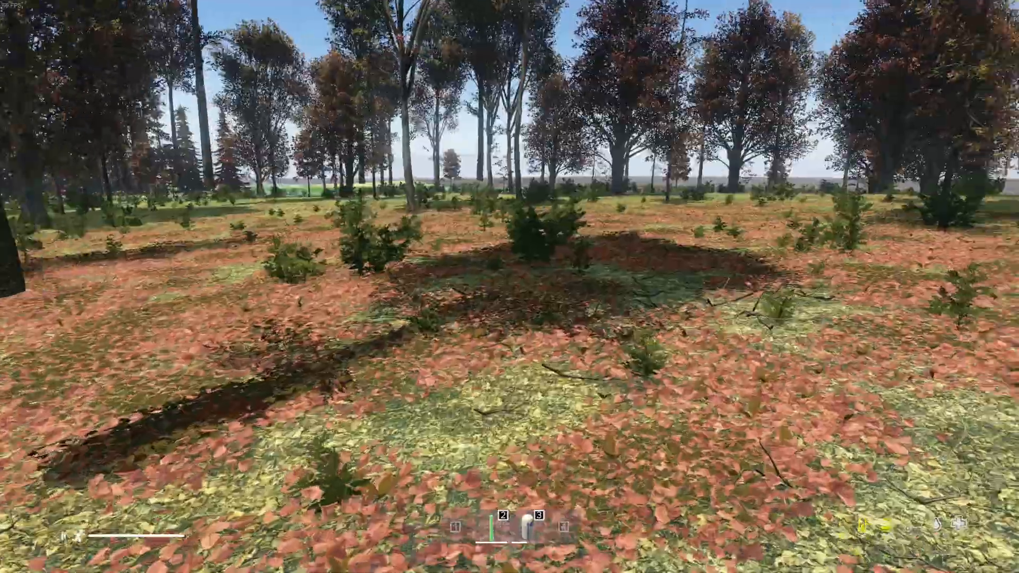
key("w")
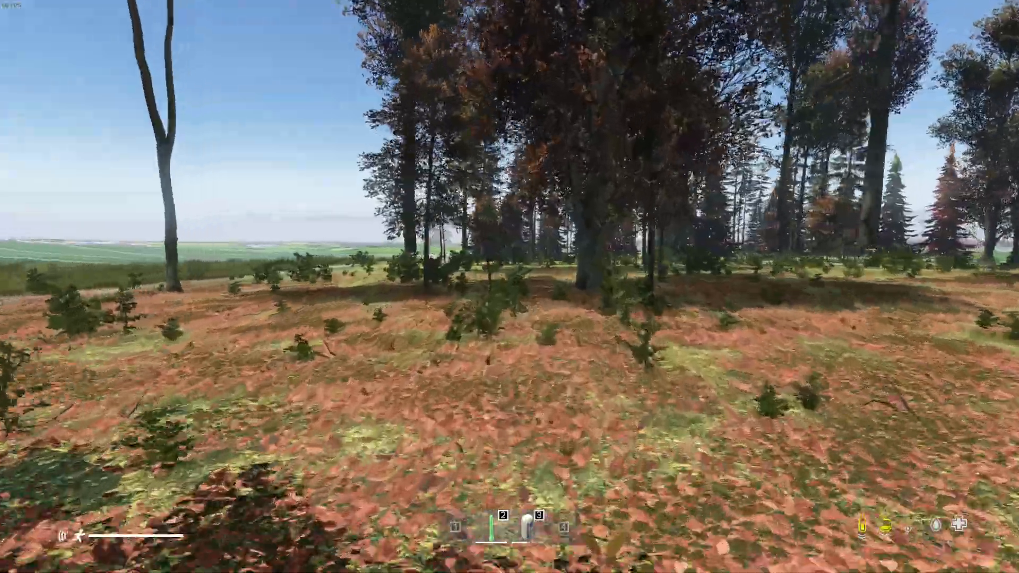
key("w")
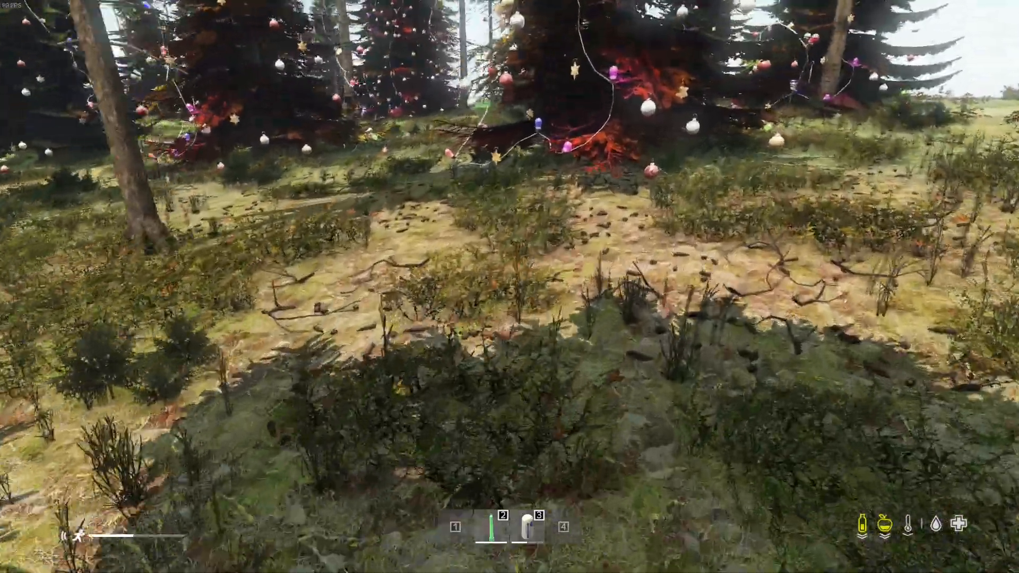
key("w")
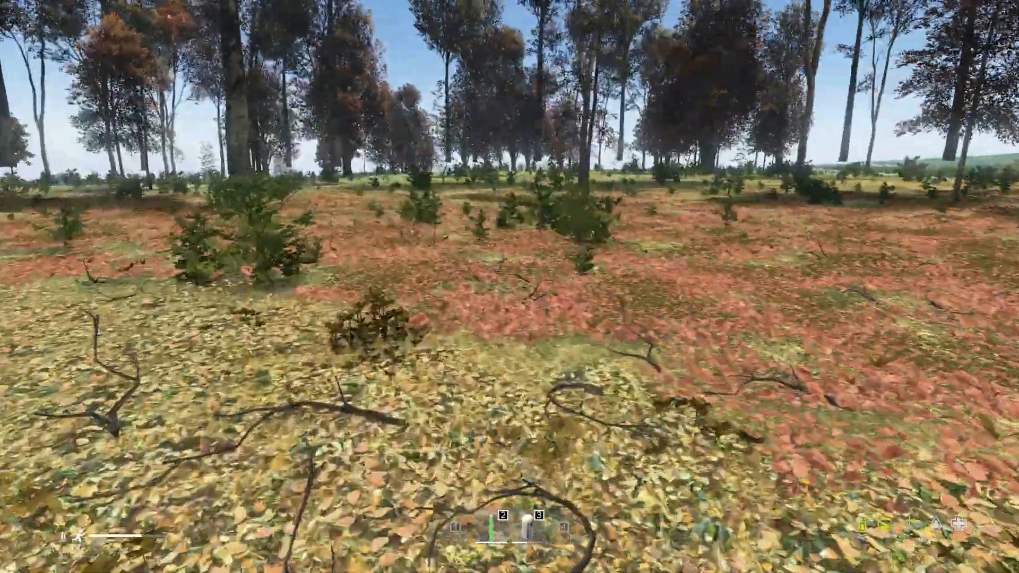
key("w")
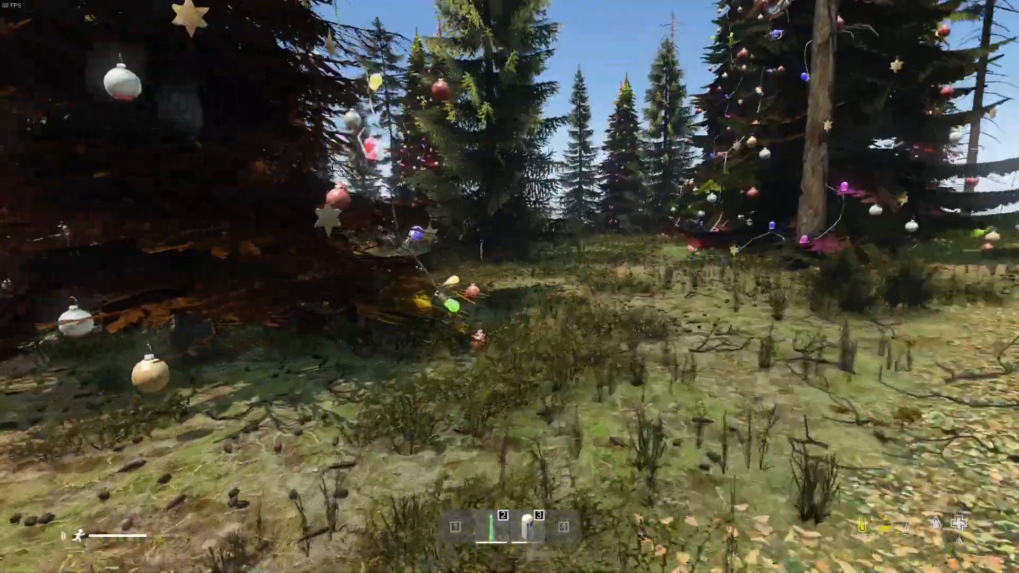
key("w")
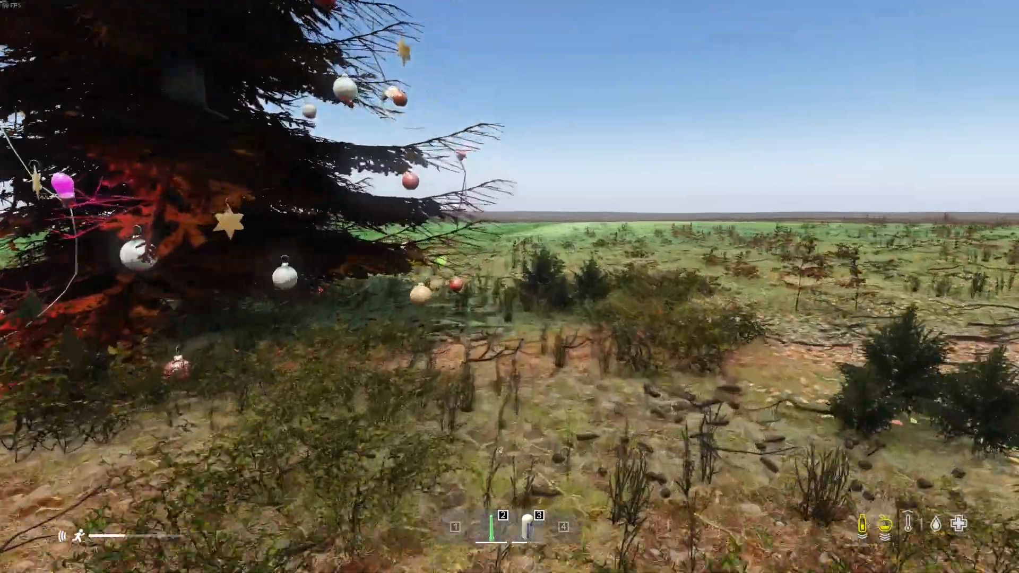
key("w")
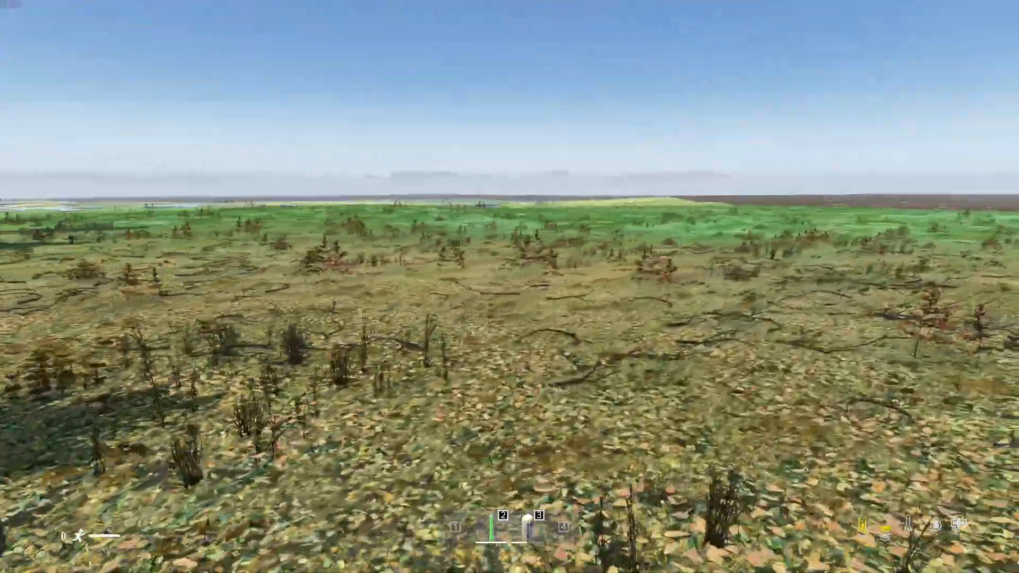
right_click(509, 287)
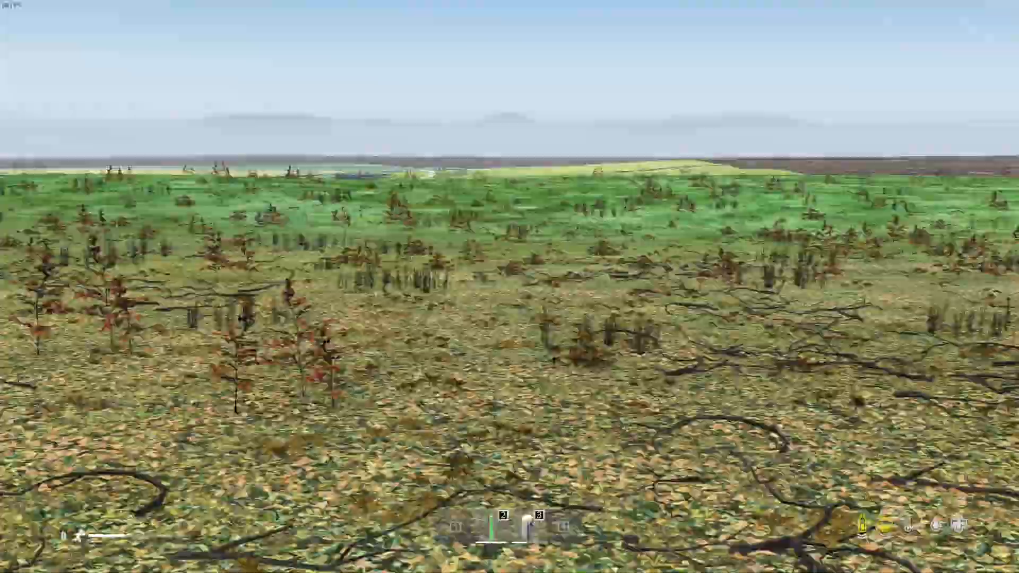